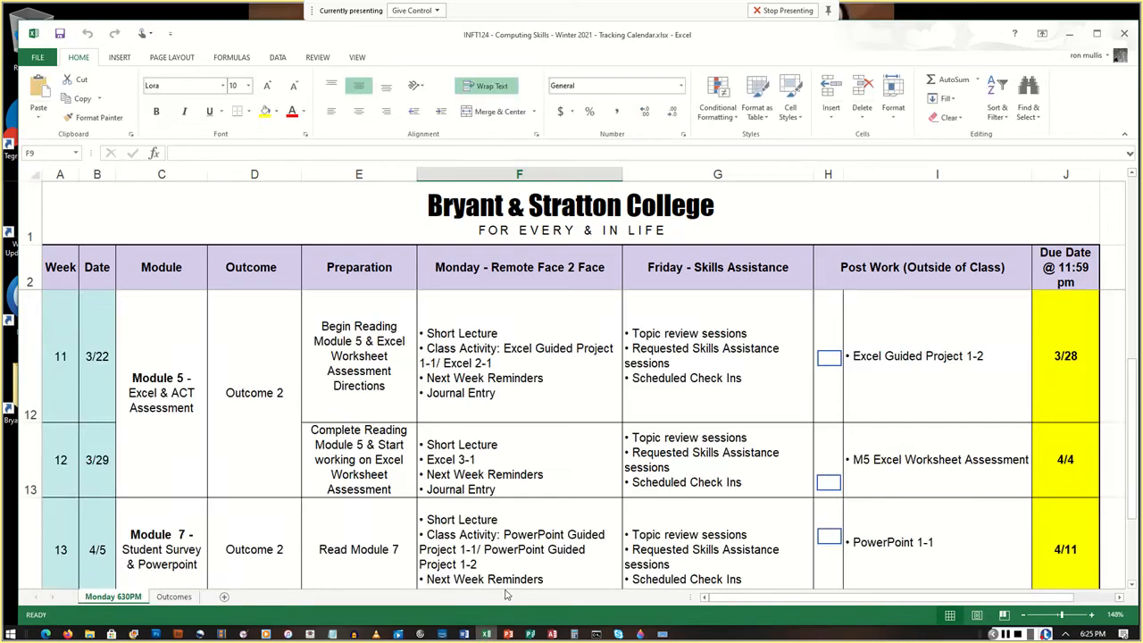
Review the week 11 and week 12 rows of the tracking calendar, covering module, Monday activities and post work.
left_click(60, 358)
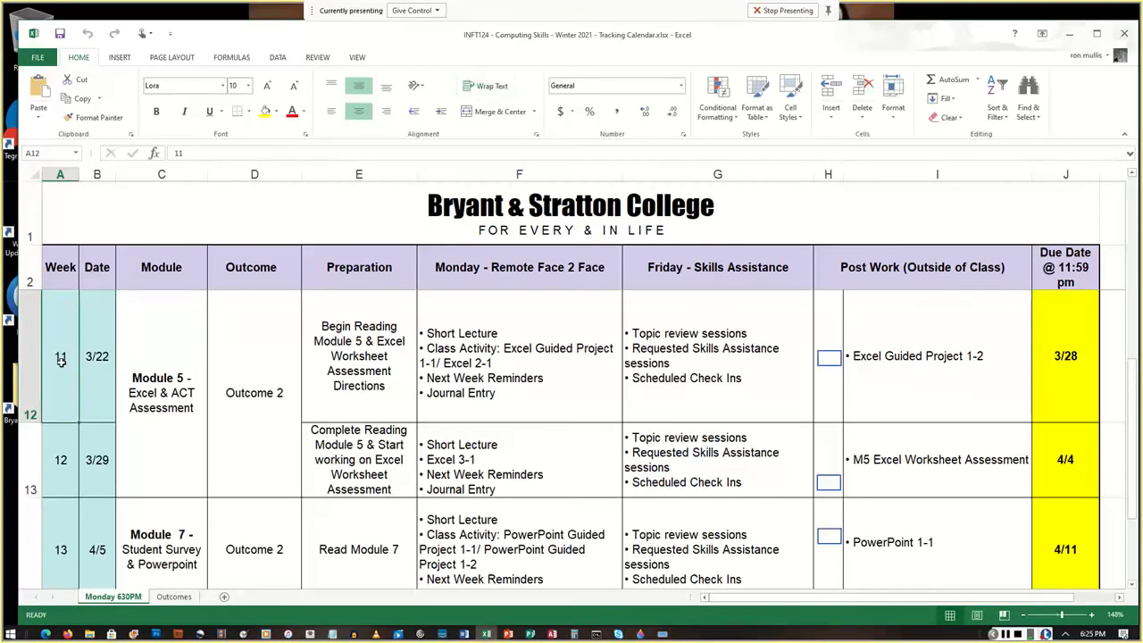
left_click(106, 366)
left_click(176, 379)
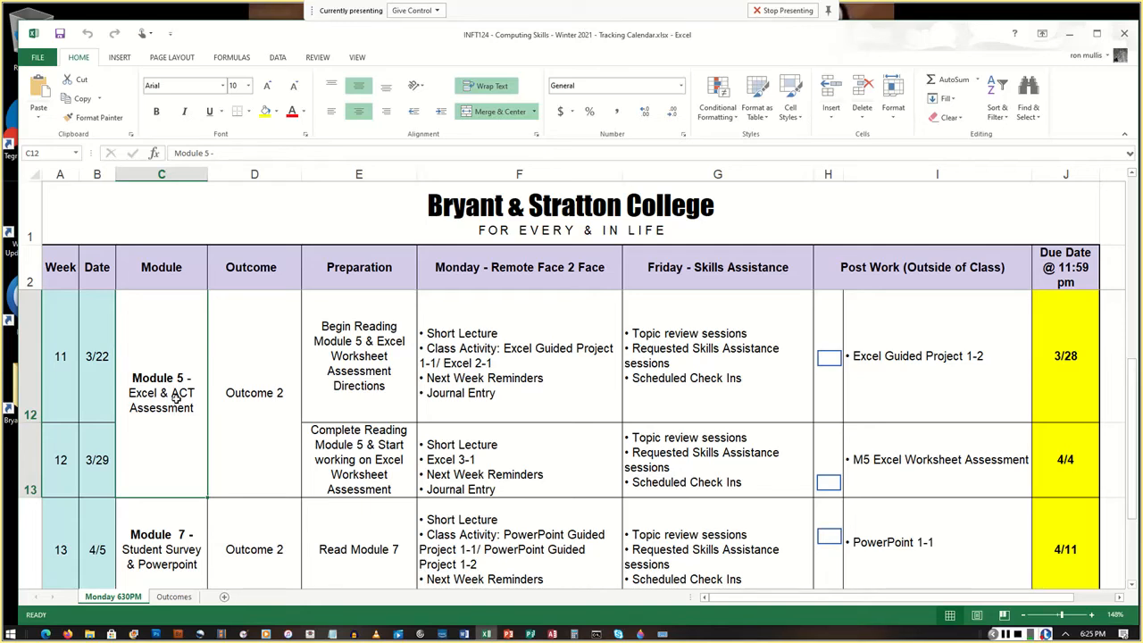
left_click(499, 359)
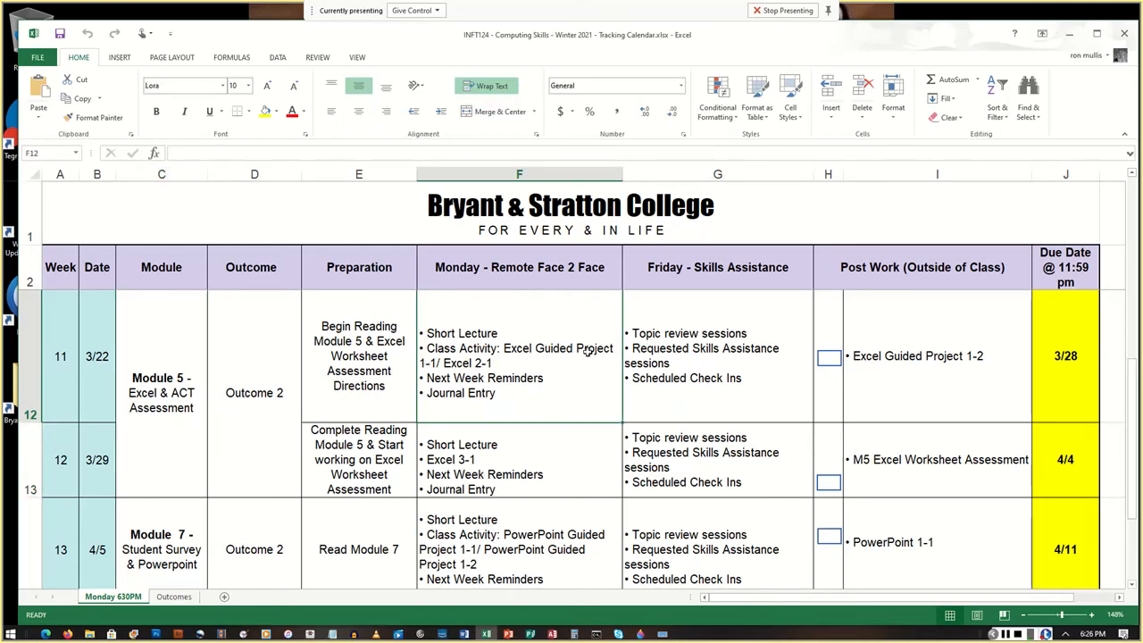
left_click(911, 351)
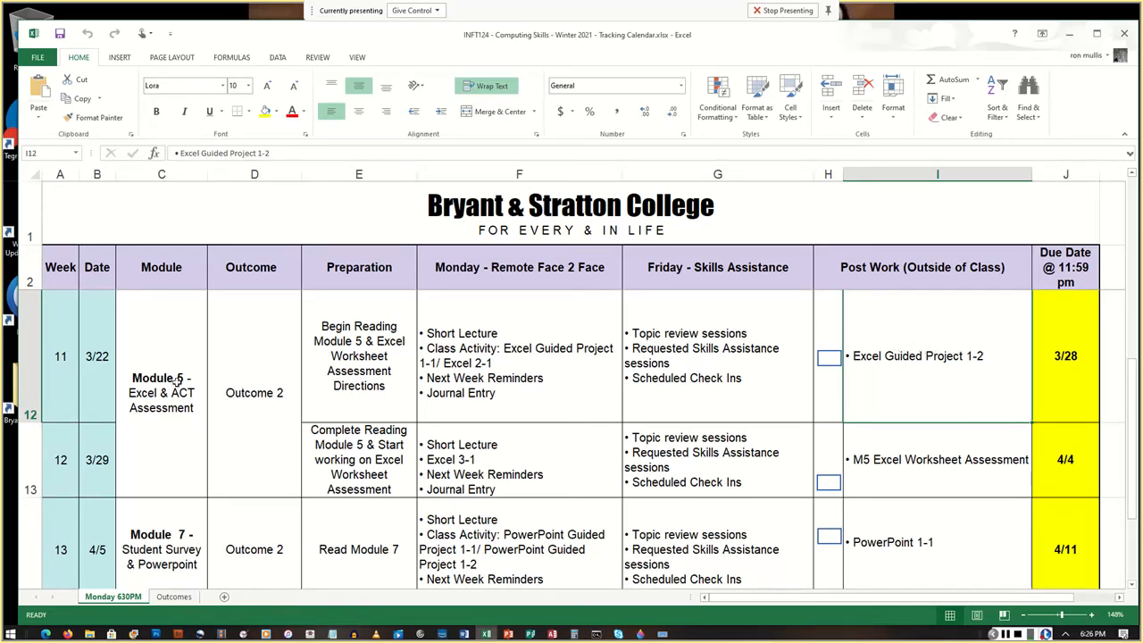
left_click(59, 461)
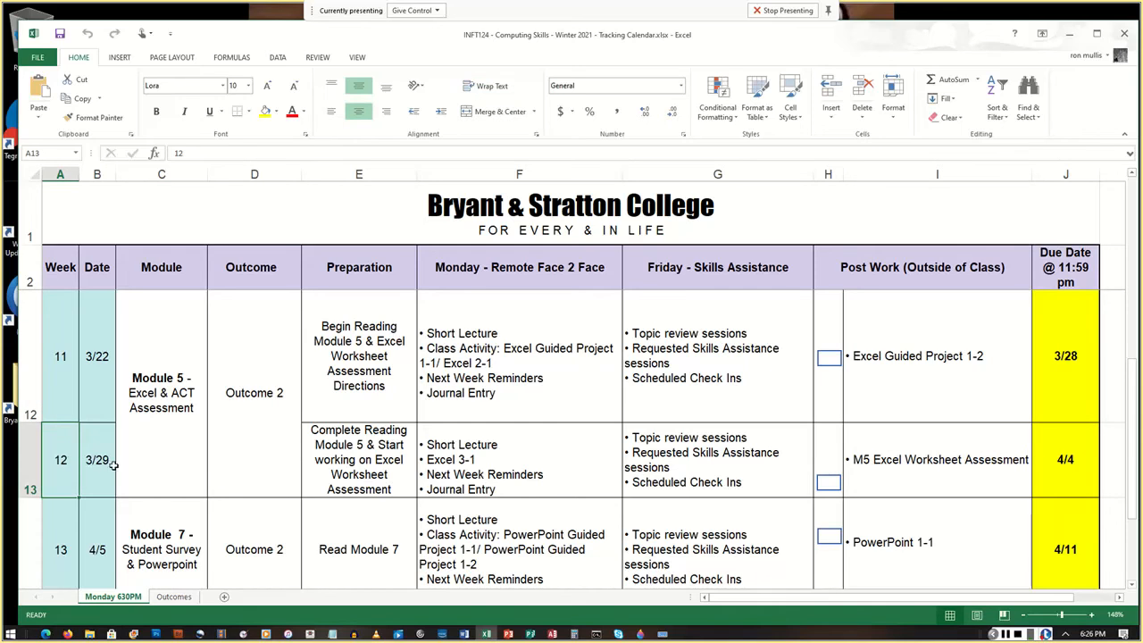
left_click(556, 462)
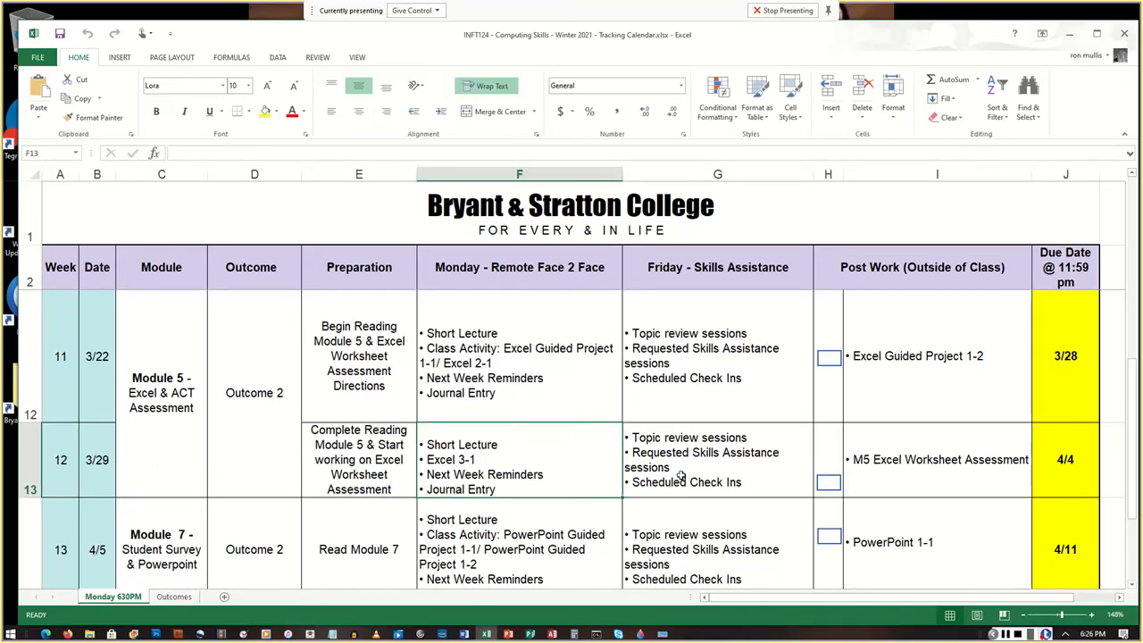
left_click(927, 477)
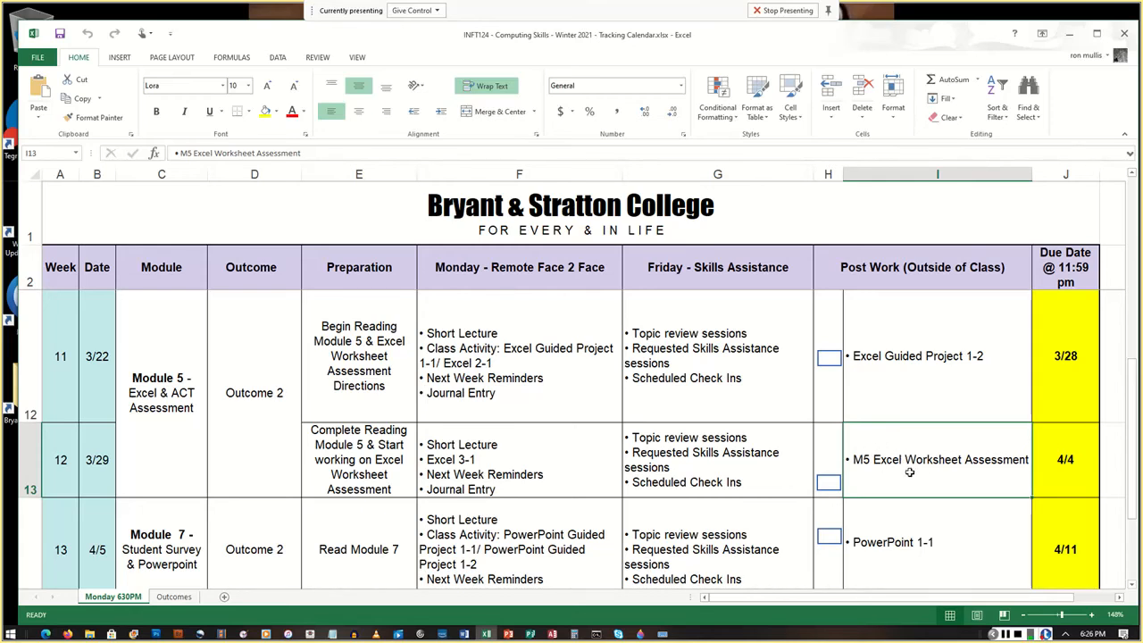
On the M5: Practice Exercises page in the browser, expand the collapsed breadcrumb path and highlight the Guided Project 1-1 textbook reference.
left_click(1004, 634)
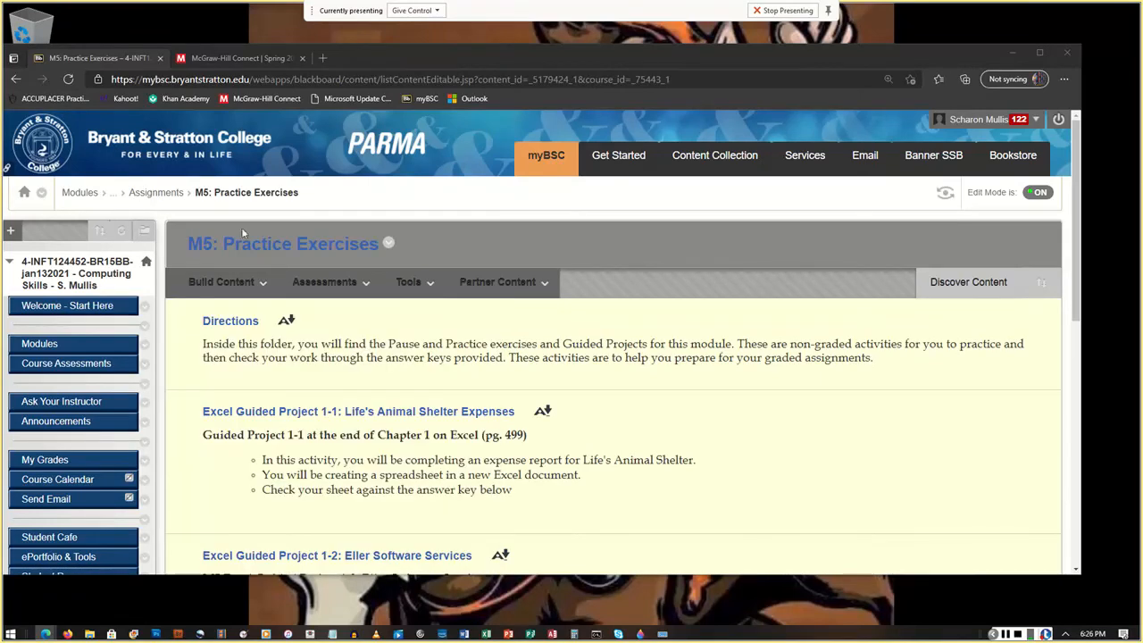
left_click(113, 197)
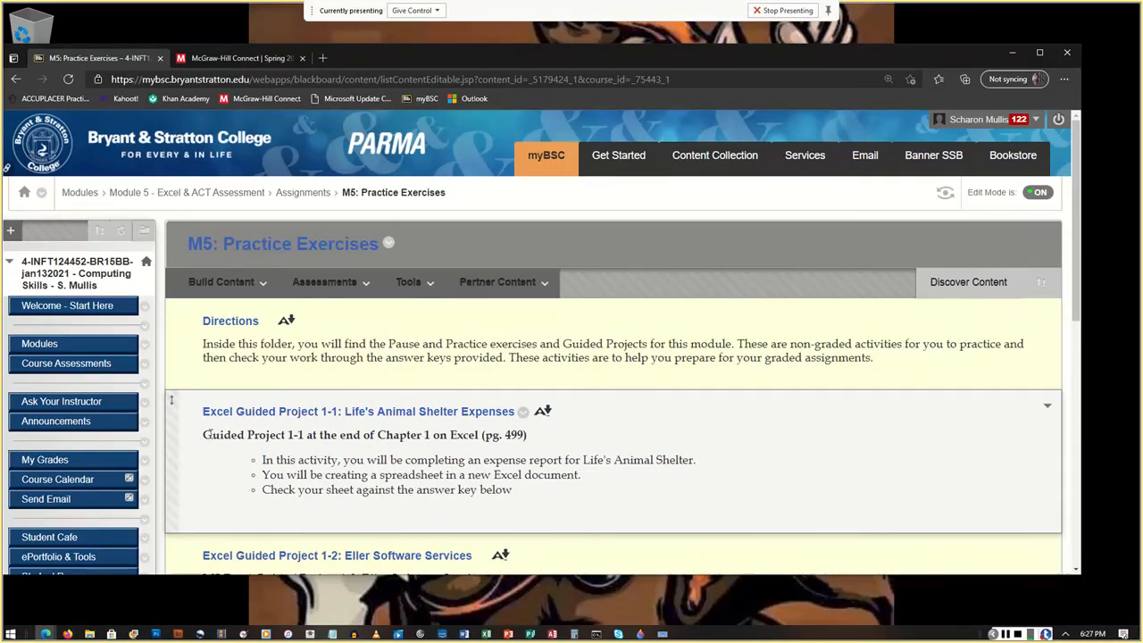
left_click_drag(203, 435, 534, 439)
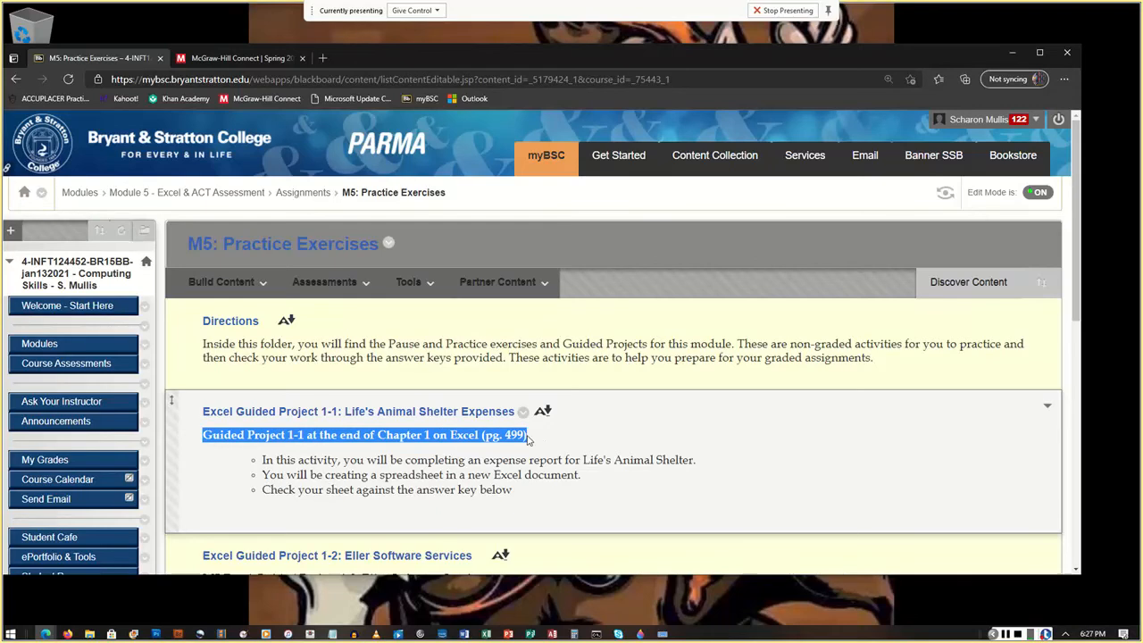
left_click(1007, 635)
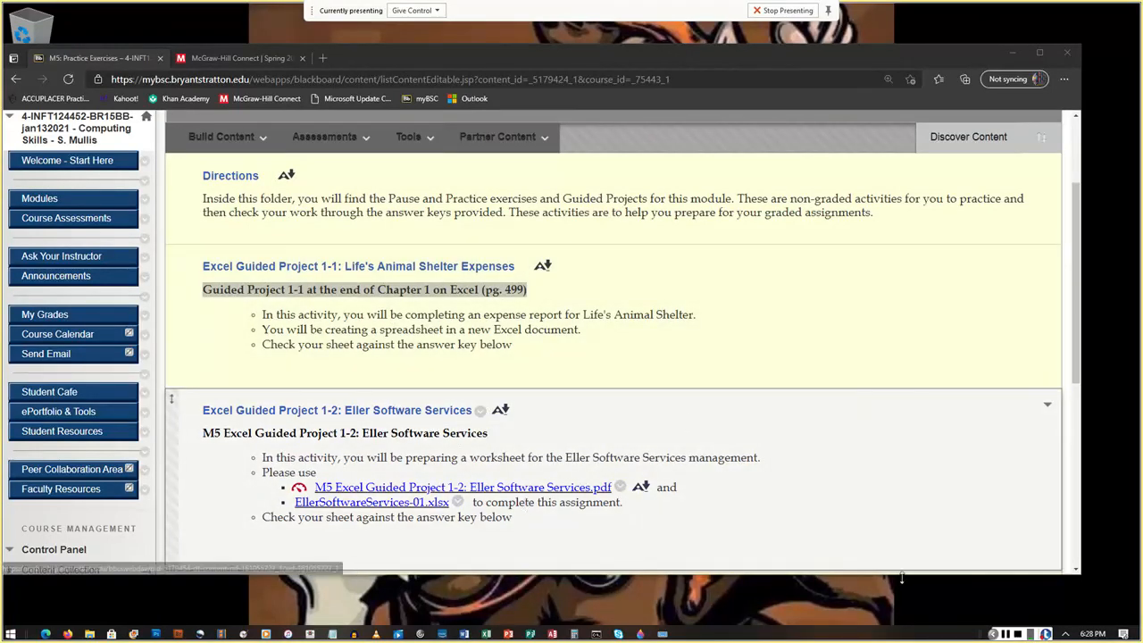
Return to Excel, close the tracking calendar workbook and create a new blank workbook.
left_click(485, 635)
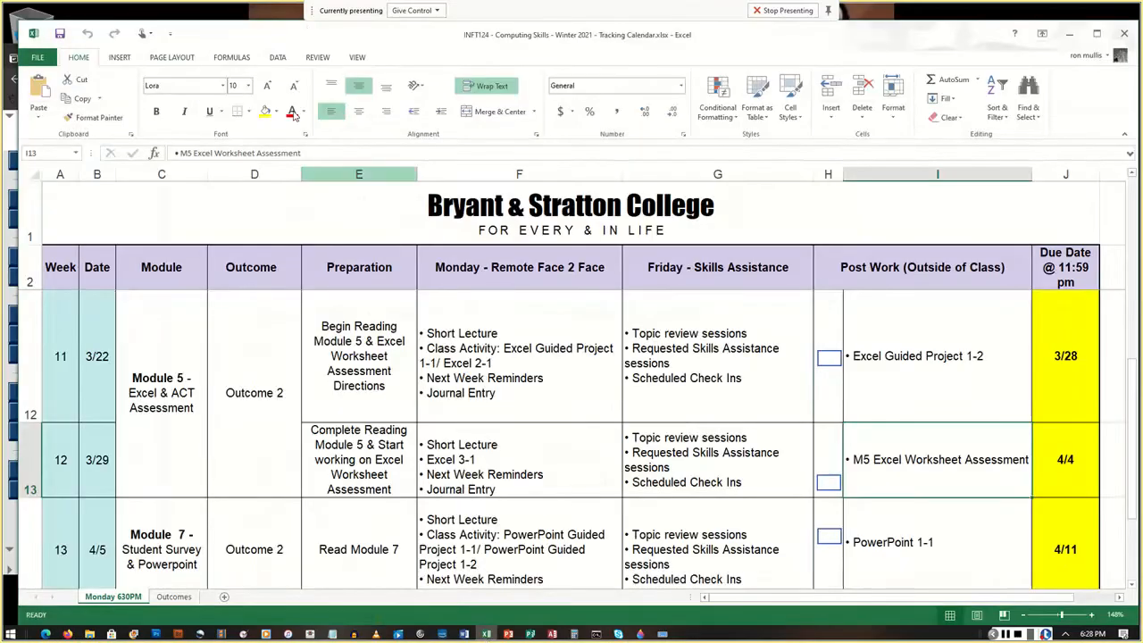
left_click(1125, 33)
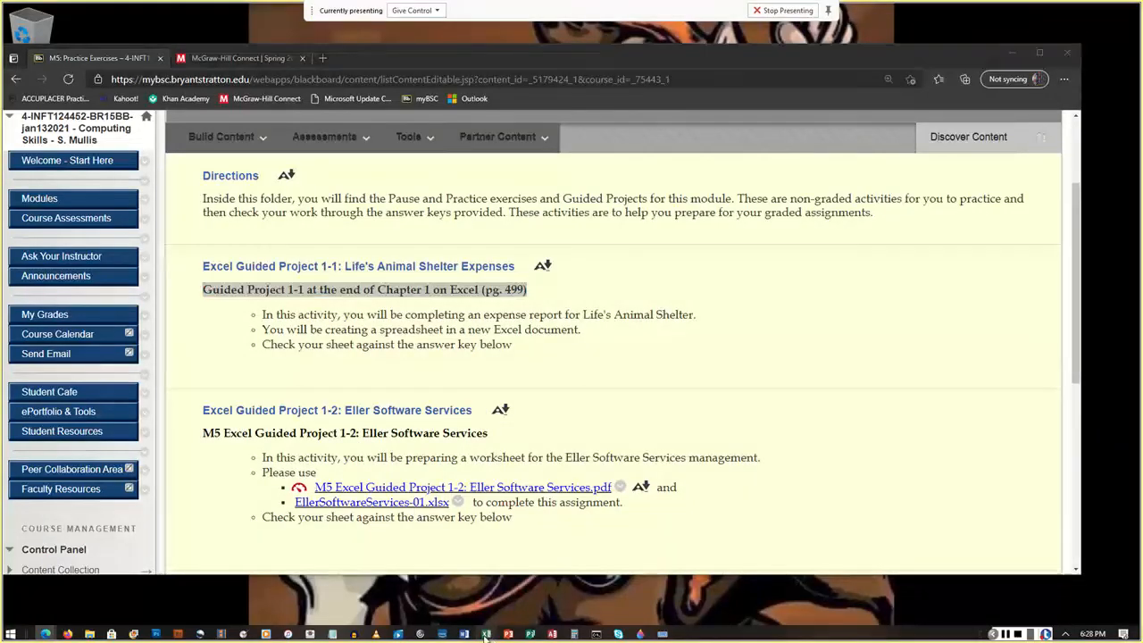
left_click(425, 134)
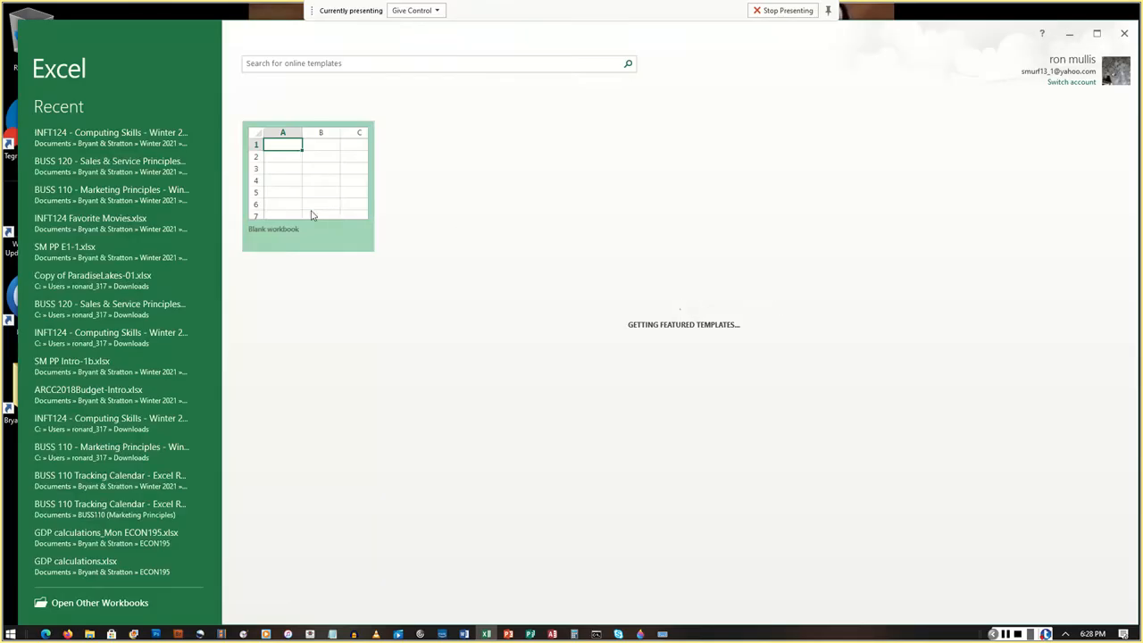
left_click(313, 216)
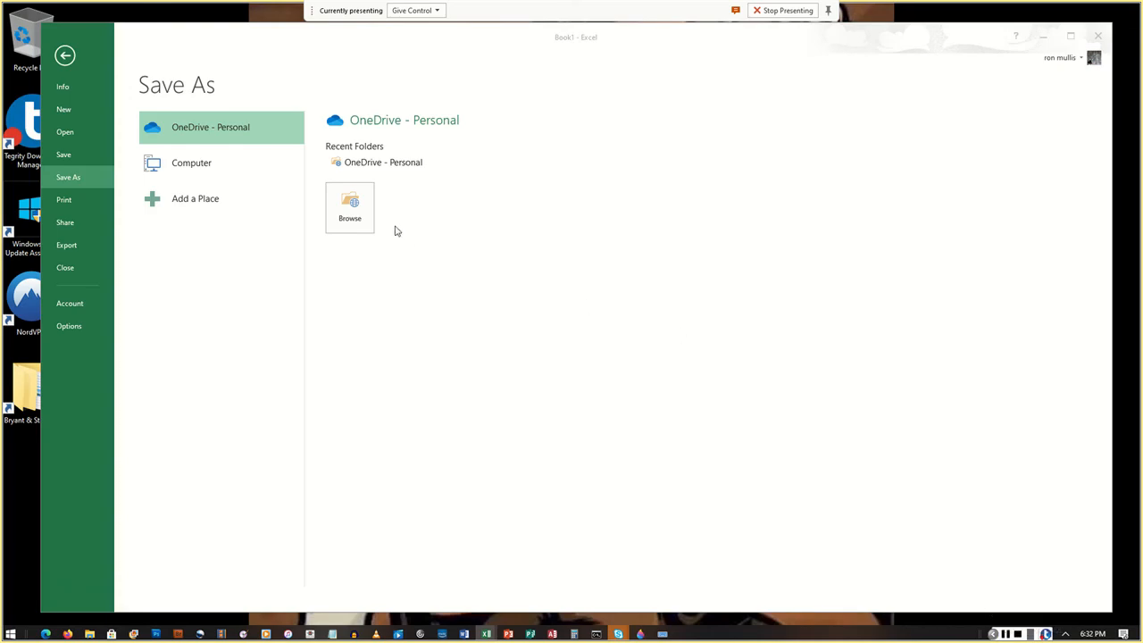
Browse for a save location and open the Assignments folder inside INFT124 (Computing Skills).
left_click(355, 220)
left_click(349, 214)
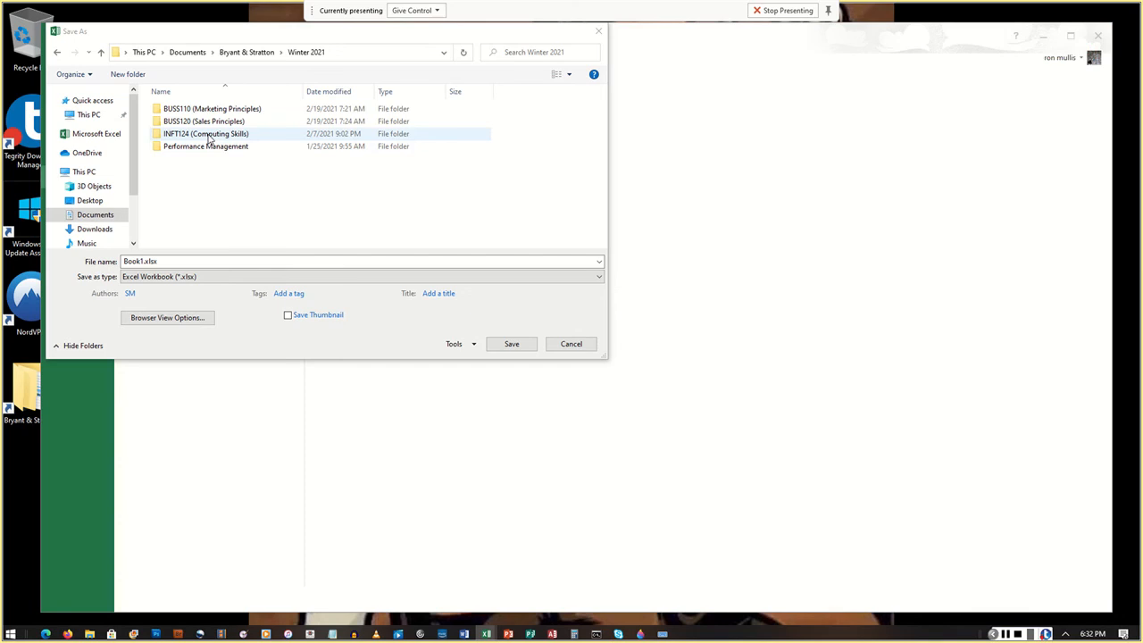
left_click(210, 134)
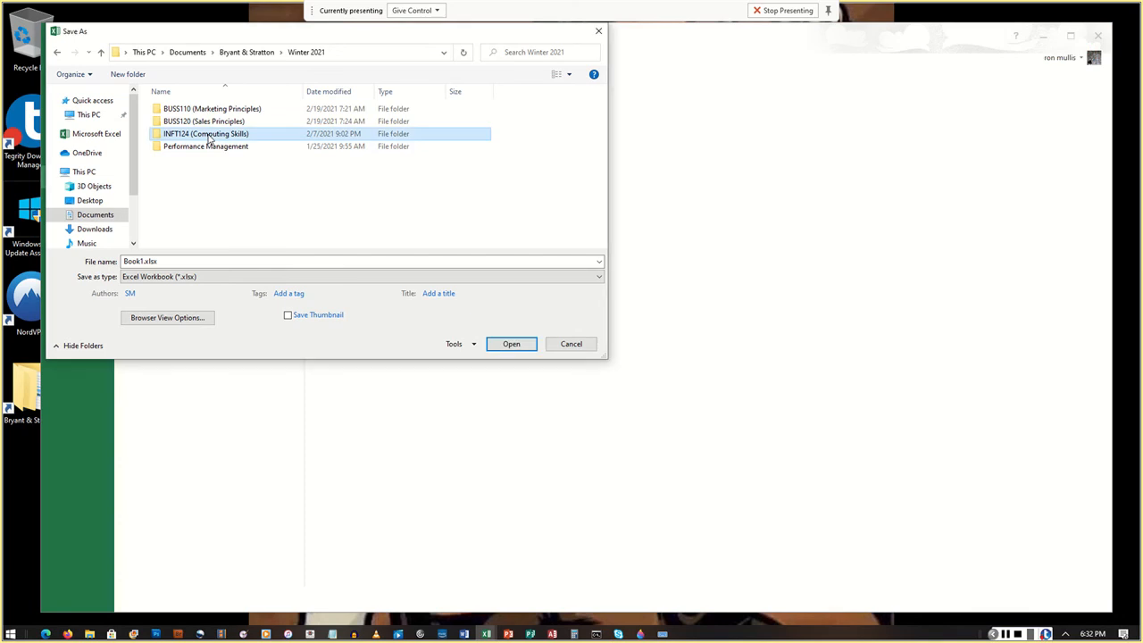
double_click(210, 134)
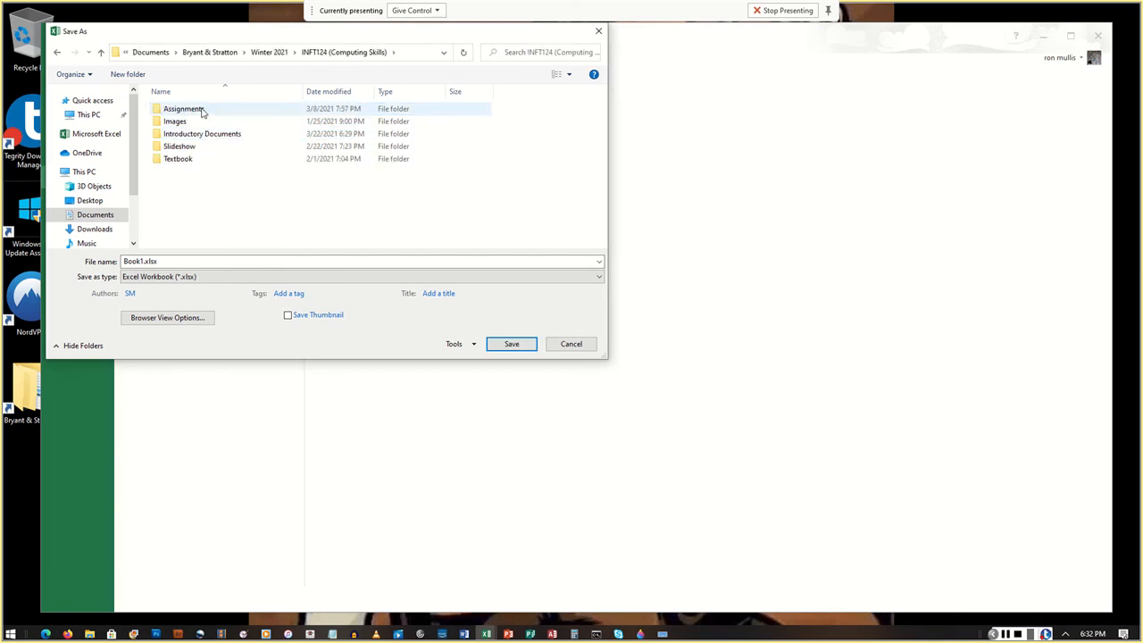
double_click(202, 110)
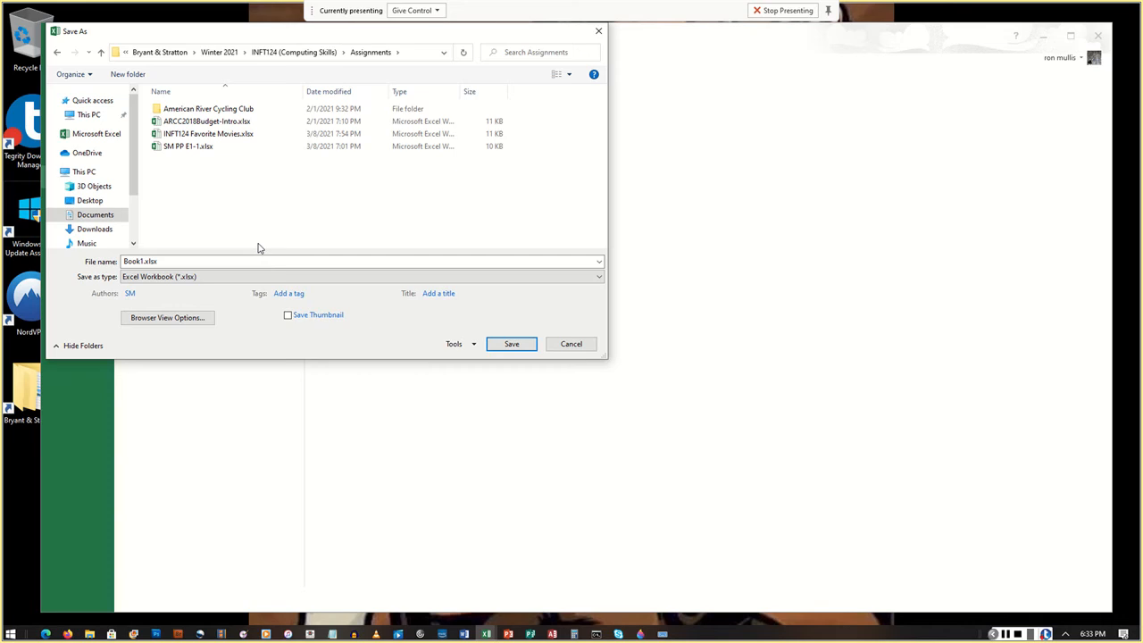
Name the workbook SM Excel 1-1 and save it as an Excel Workbook.
left_click(245, 259)
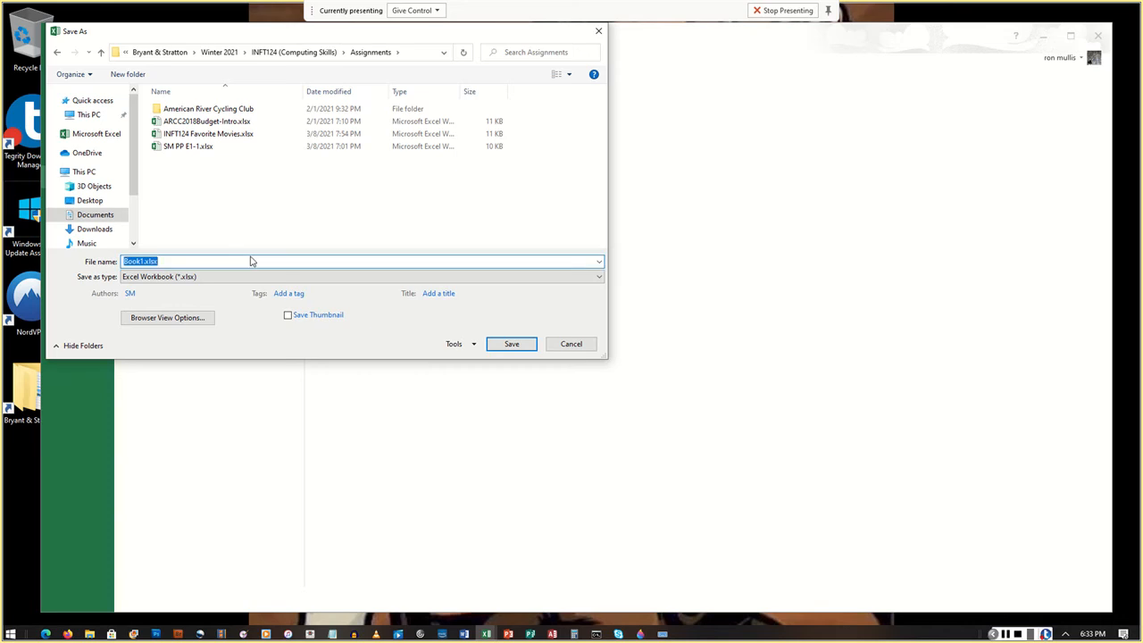
type("S")
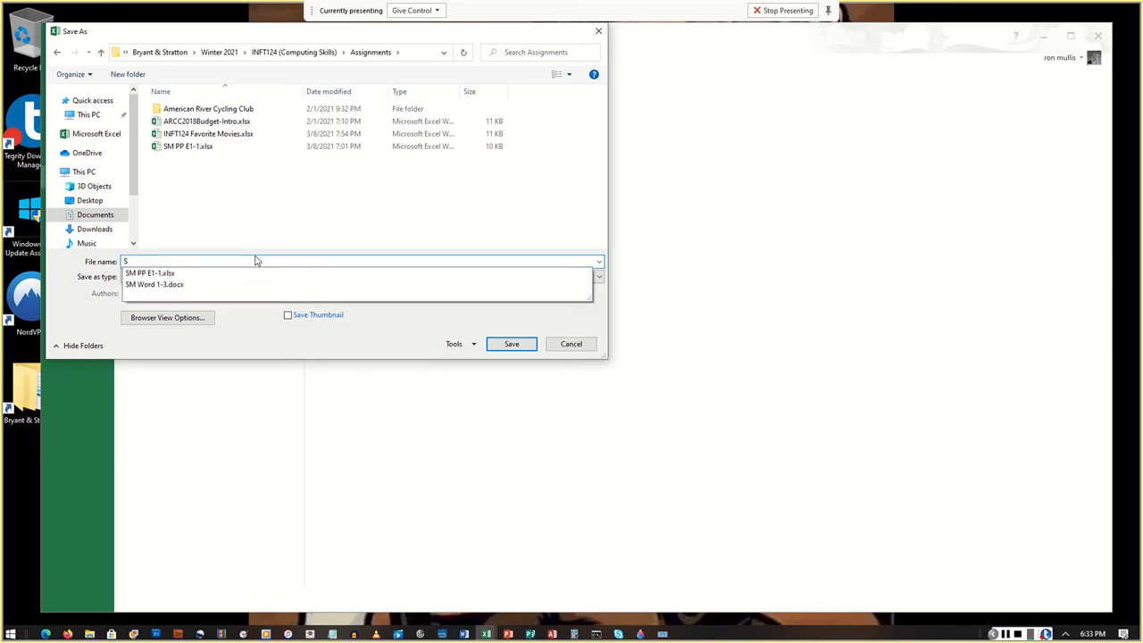
type("M Excel")
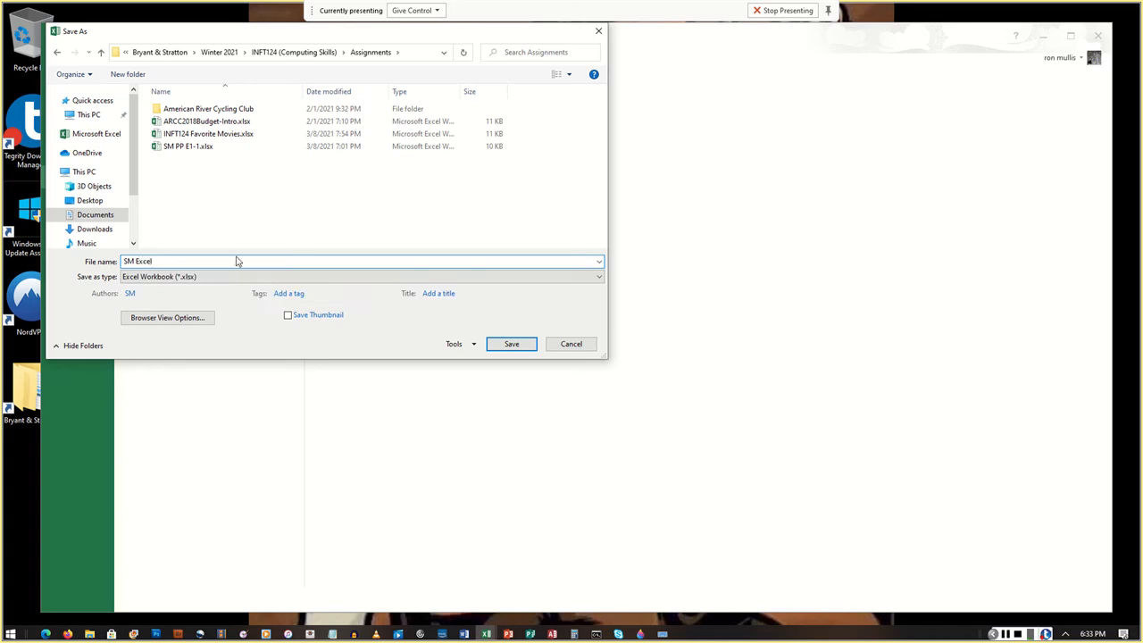
type("1-1")
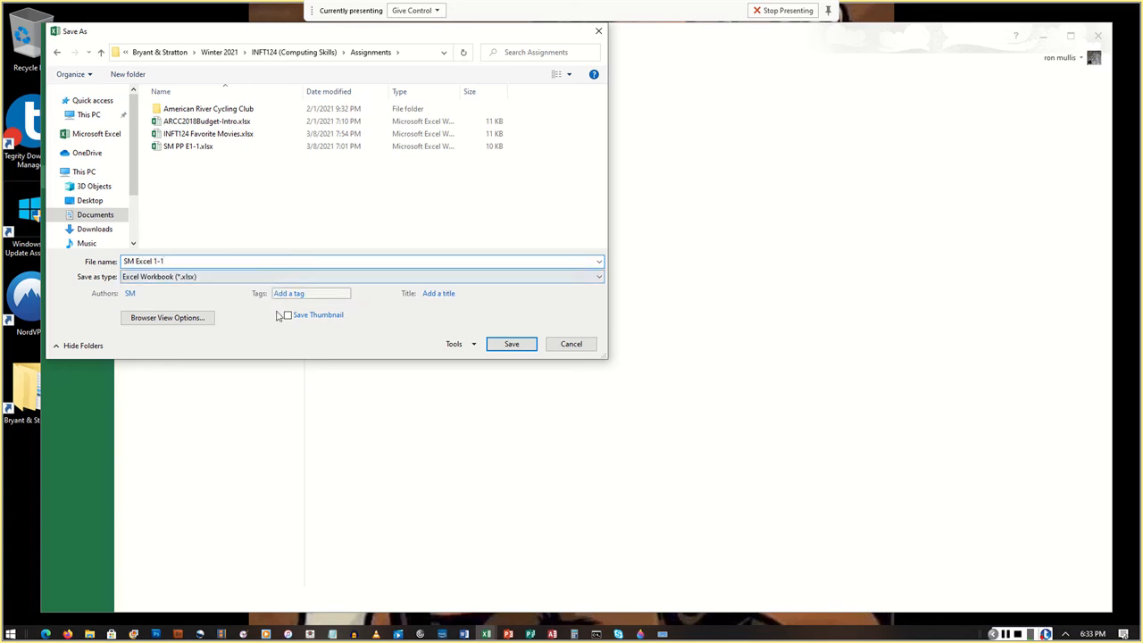
left_click(525, 348)
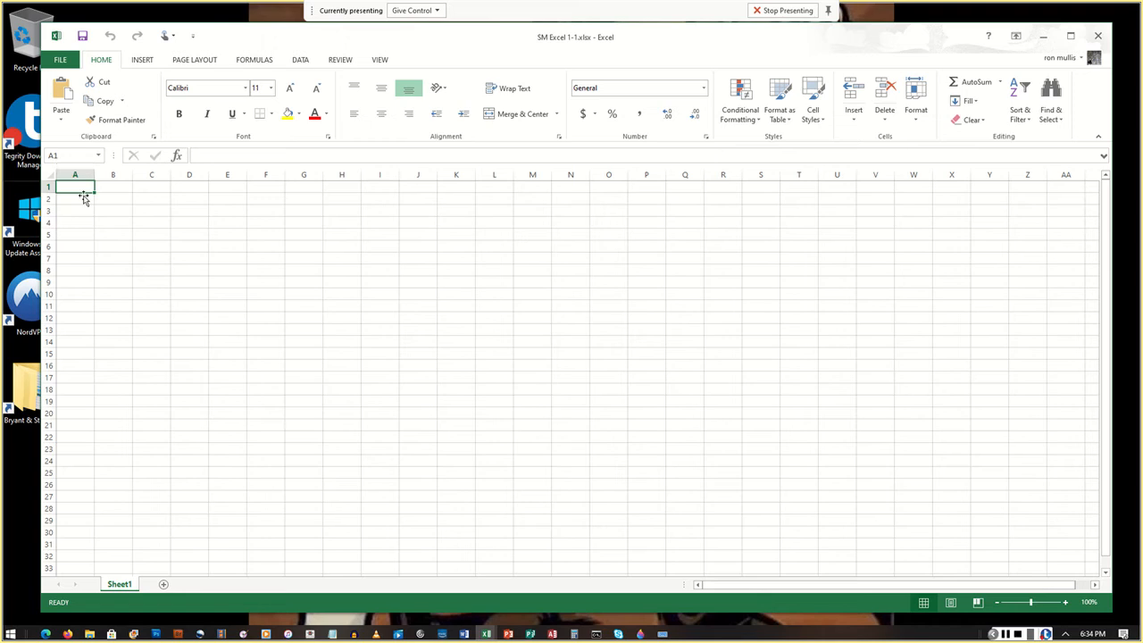
Enter "Life's Aminal Shelter" in cell A1 and "Setember 1 through 7" in cell A2.
type("Life")
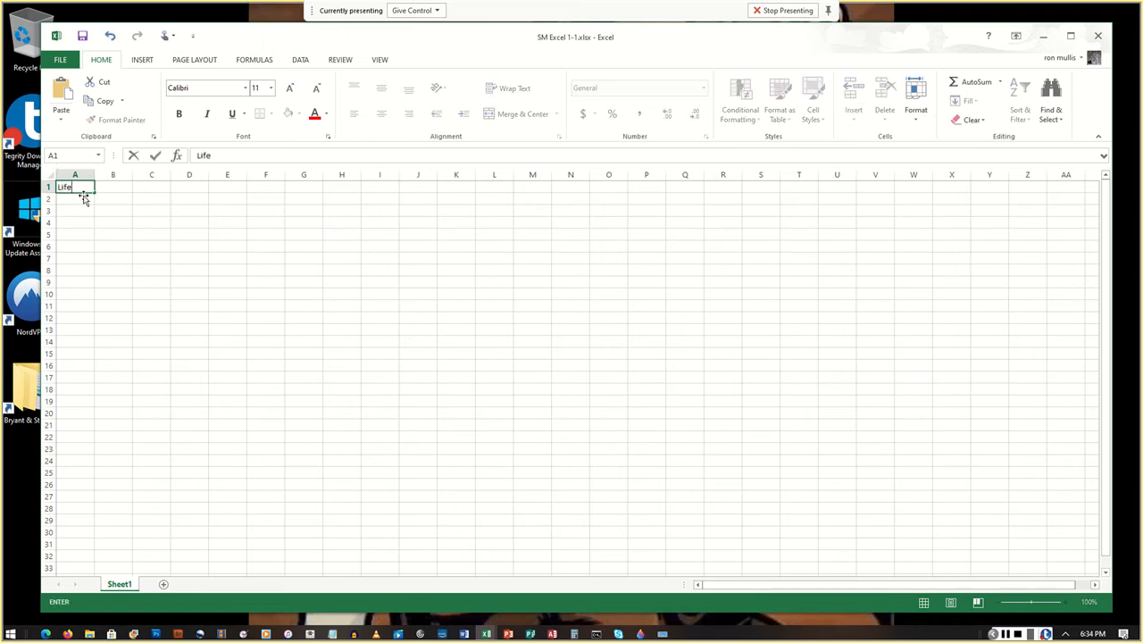
type("'s Aminal Shelter")
key("Return")
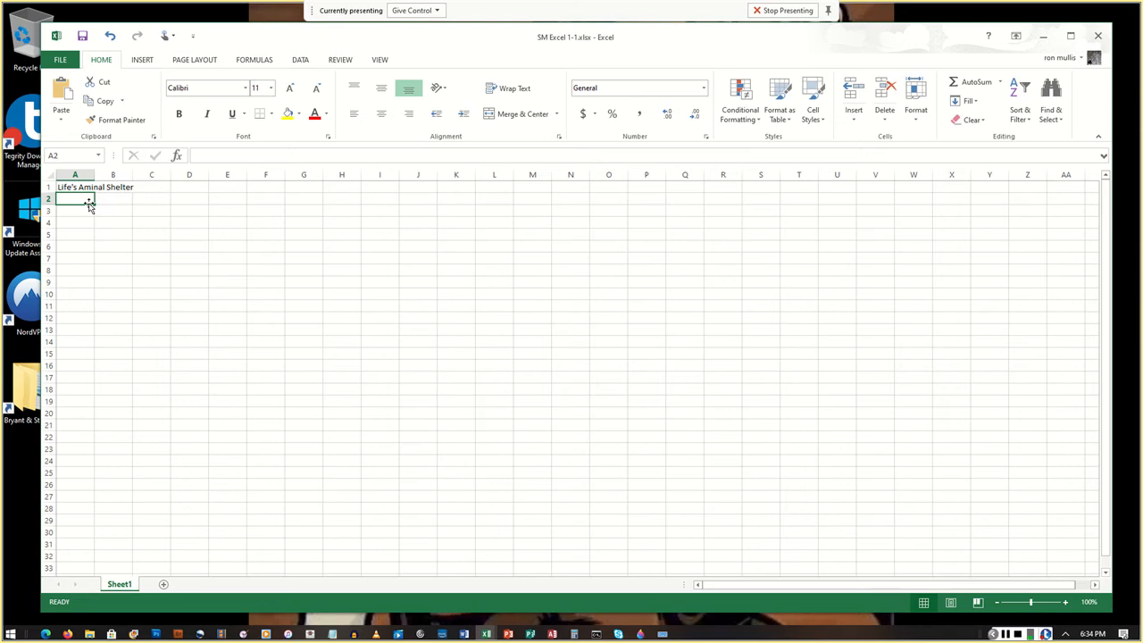
type("S")
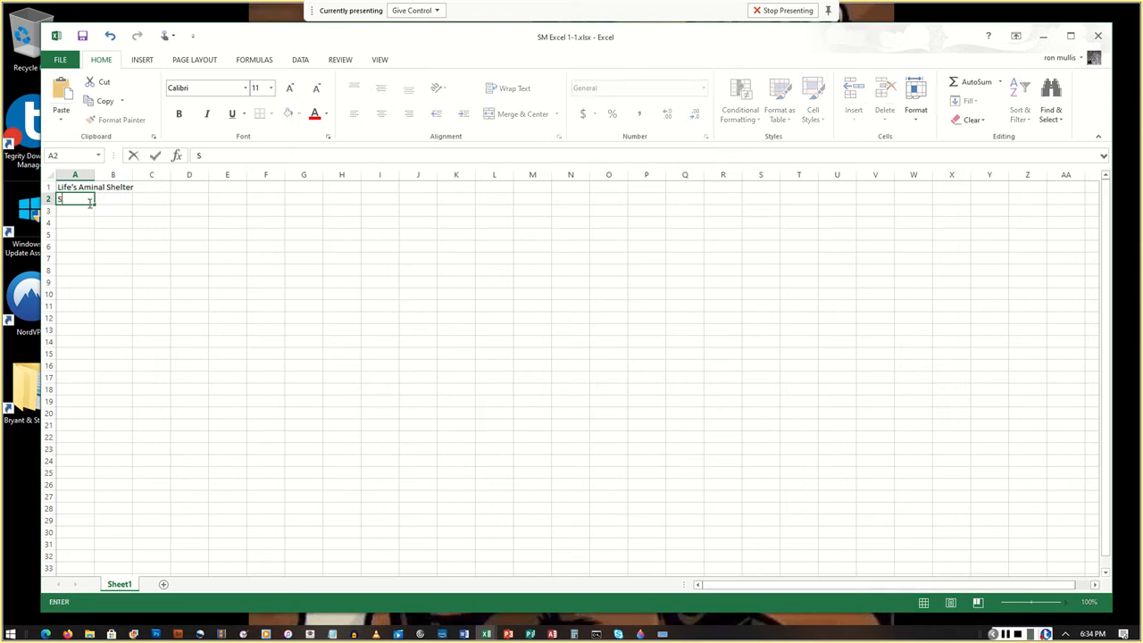
type("etember 1 throu")
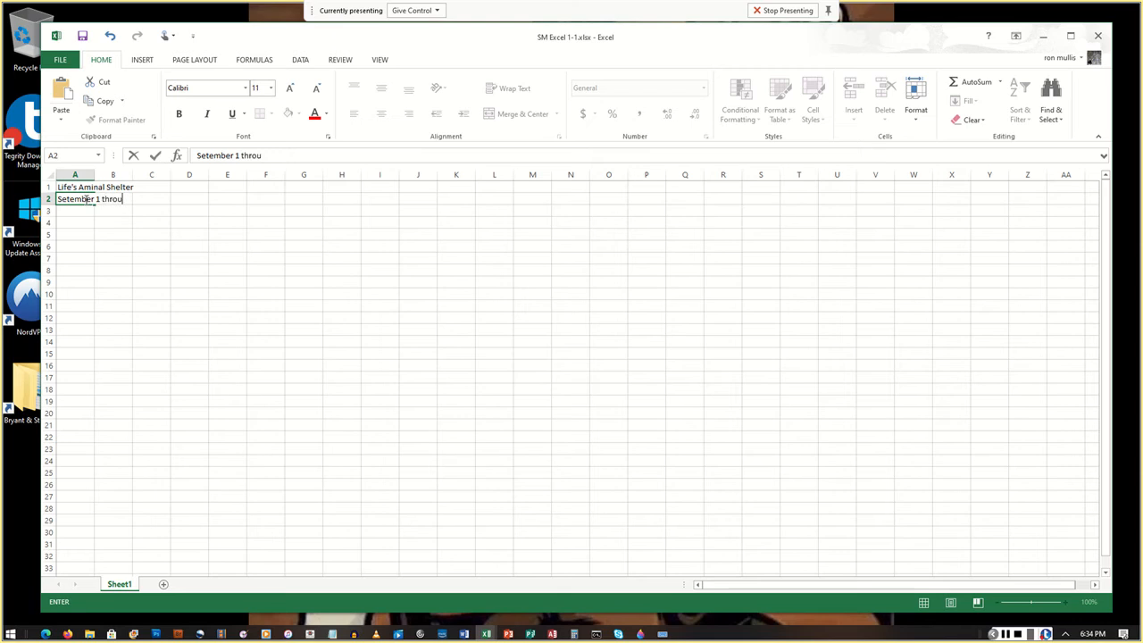
type("gh 7")
key("Return")
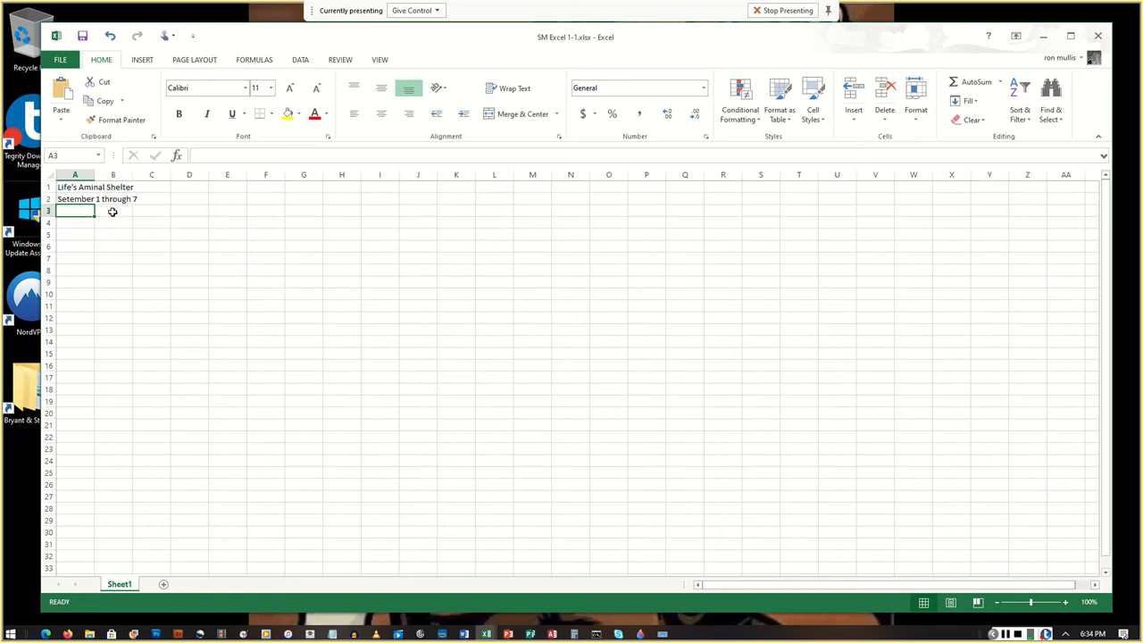
Enter the heading "Expens Categories" in cell A4, leaving row 3 blank, and autofit the width of column A.
key("Return")
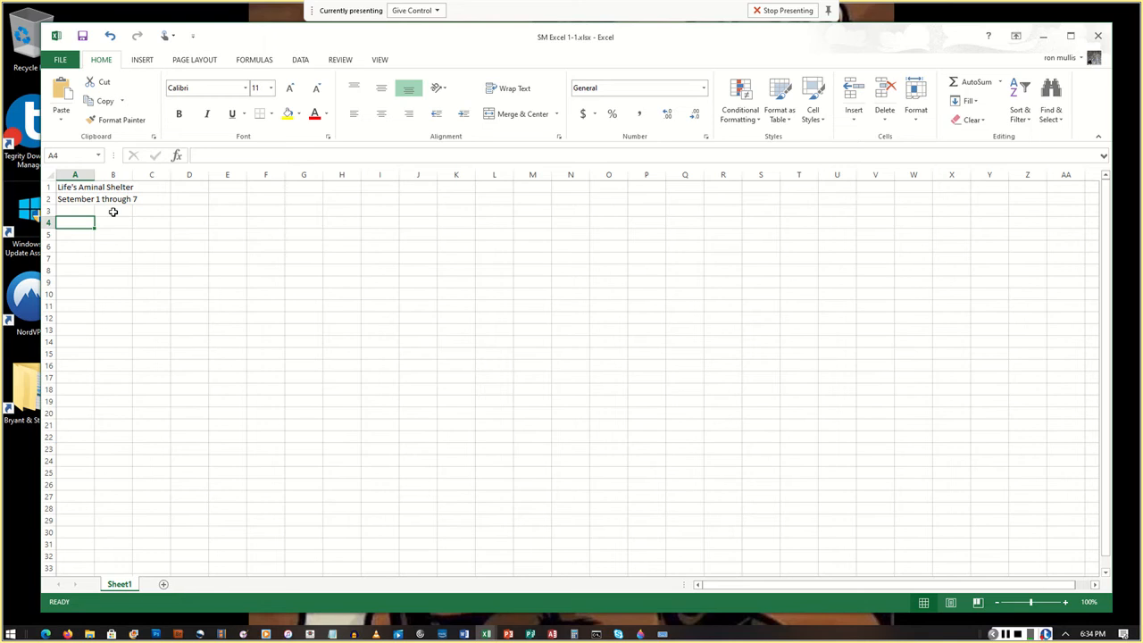
type("Expen")
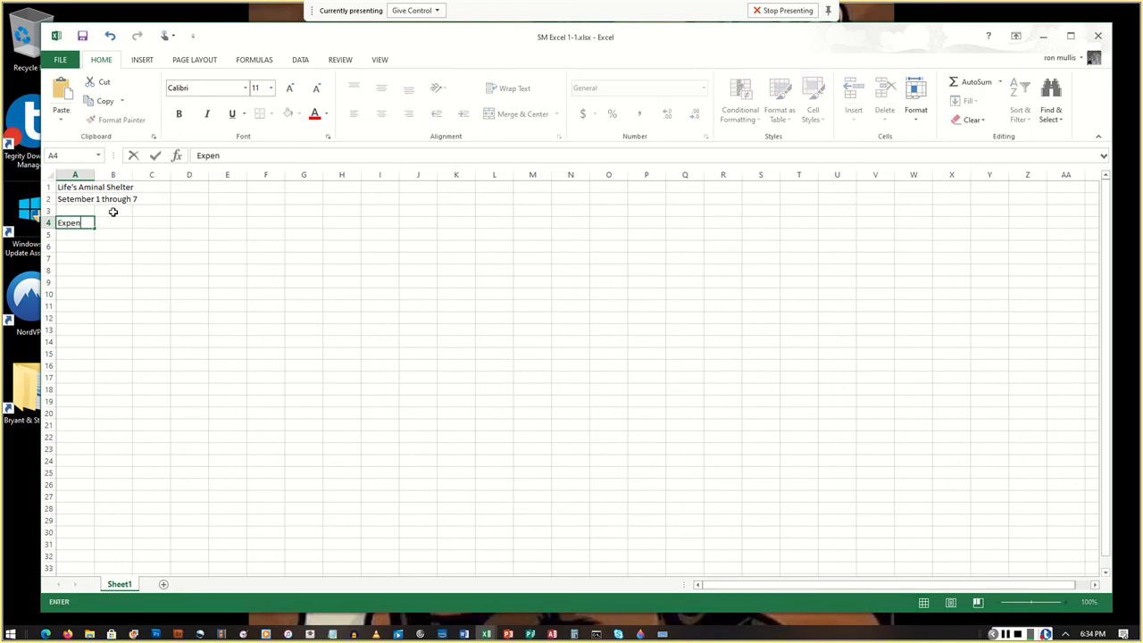
type("s Categories")
key("Return")
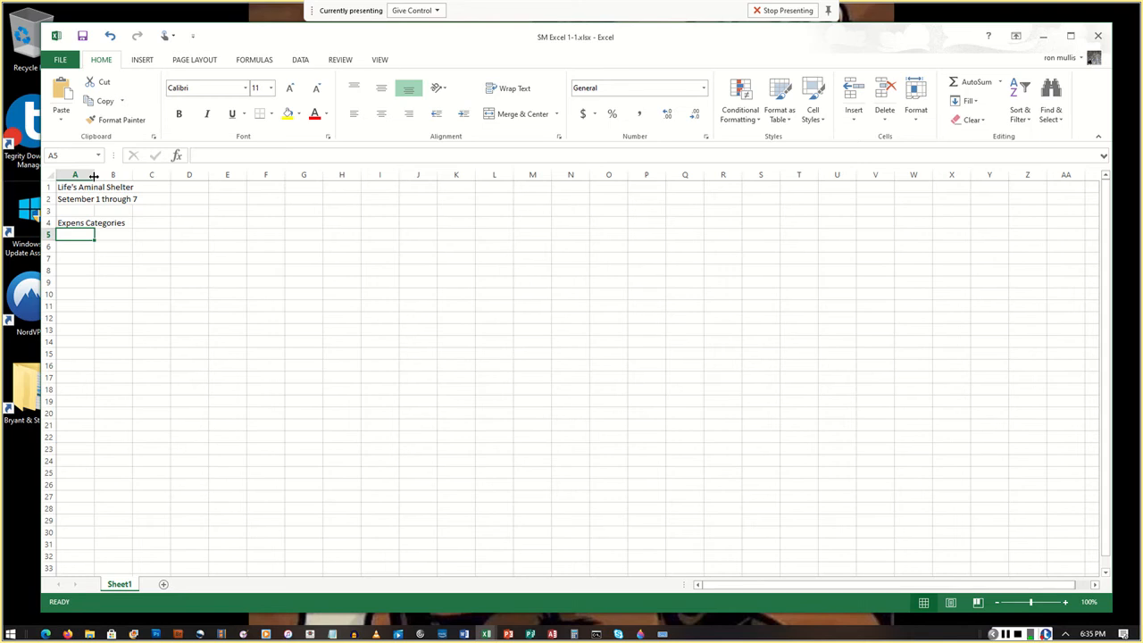
double_click(94, 176)
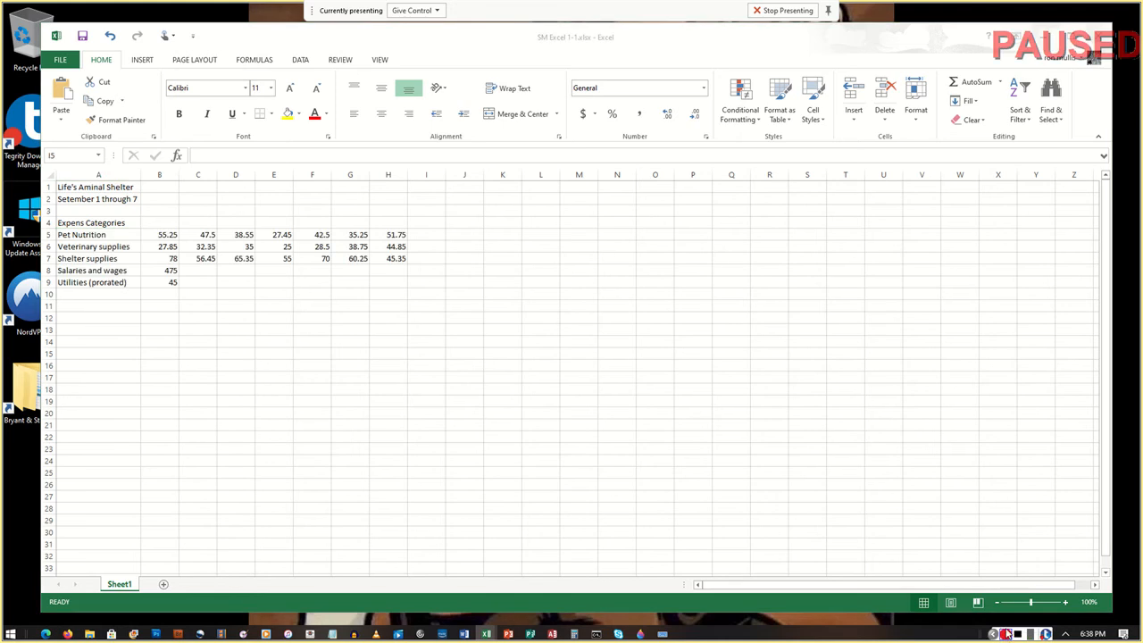
Enter Monday in cell B4 and fill the weekday series across row 4 to Sunday in H4.
left_click(995, 632)
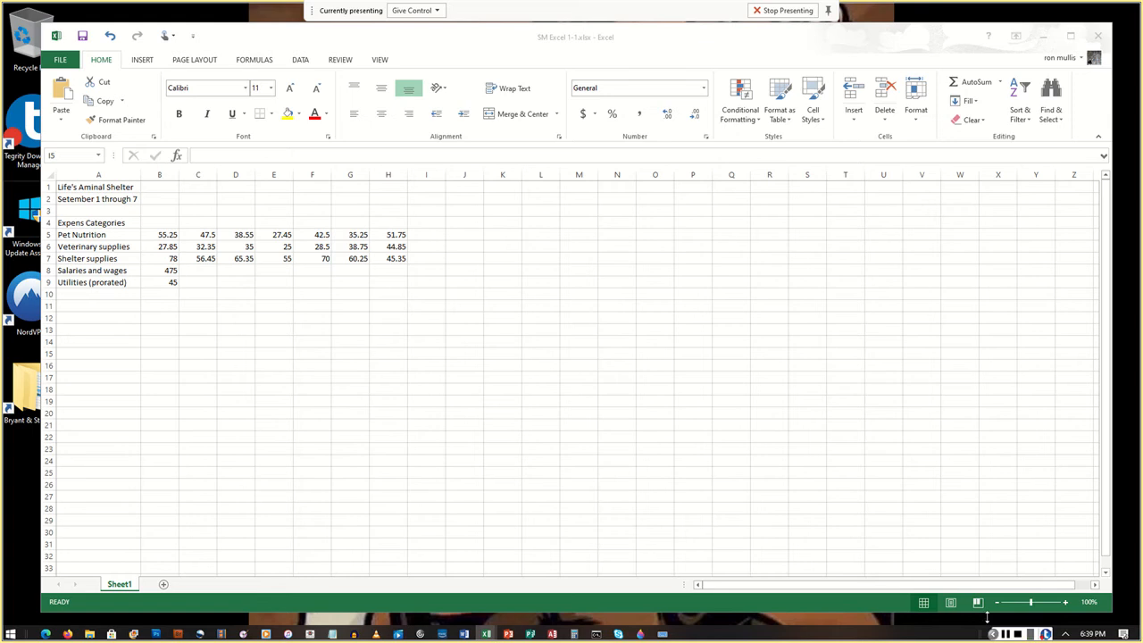
left_click(164, 221)
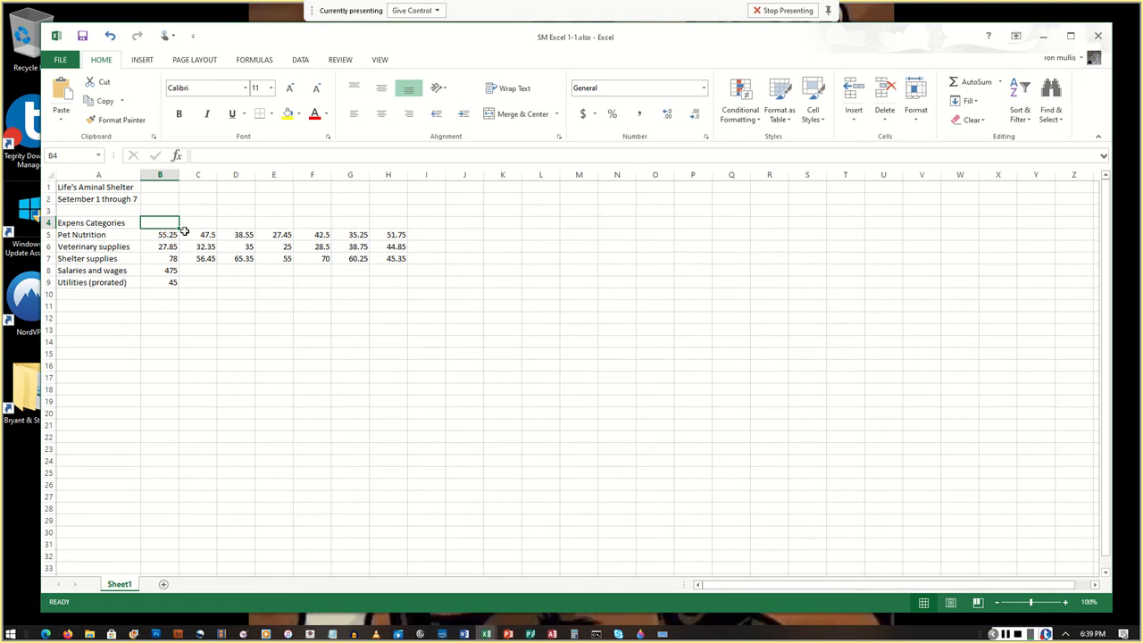
left_click_drag(181, 227, 399, 224)
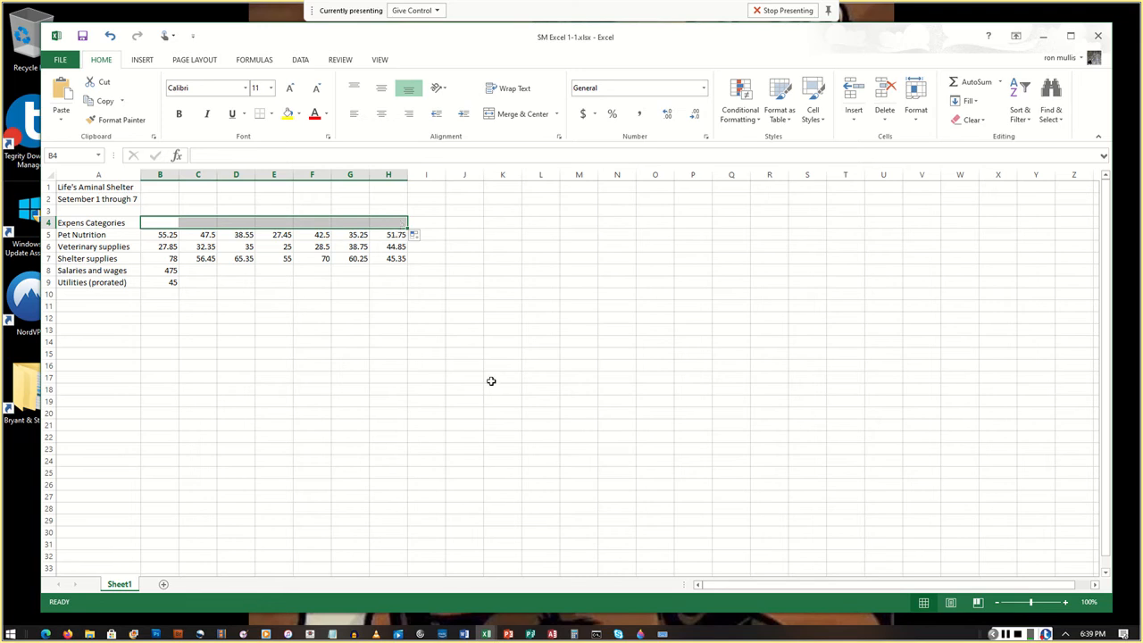
left_click(1007, 634)
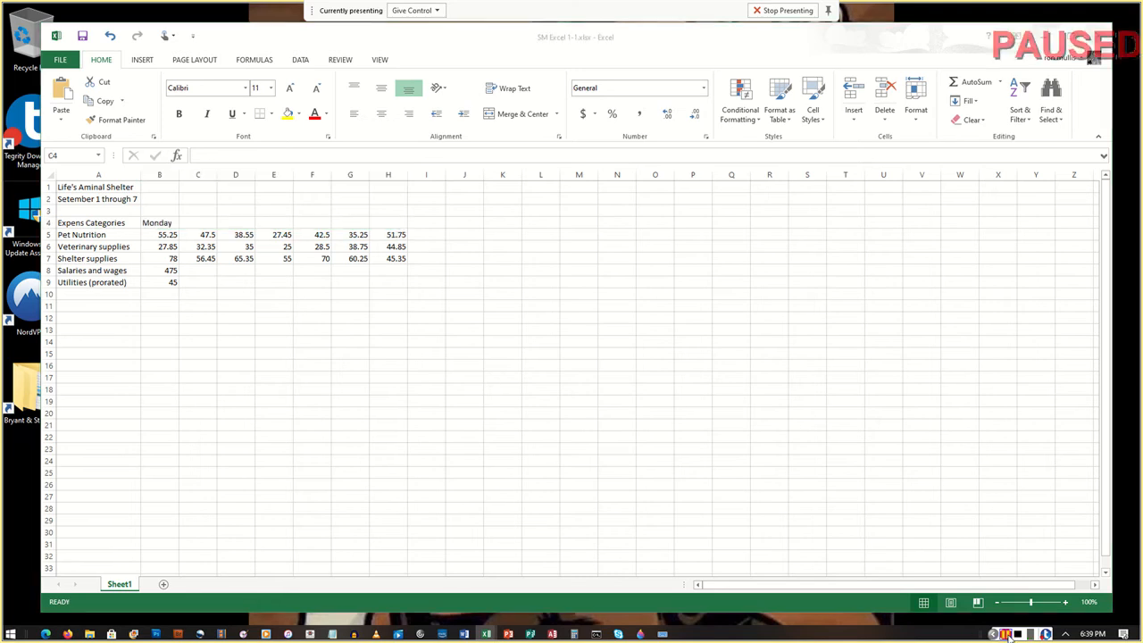
left_click(1007, 634)
left_click(159, 223)
left_click_drag(179, 229, 422, 228)
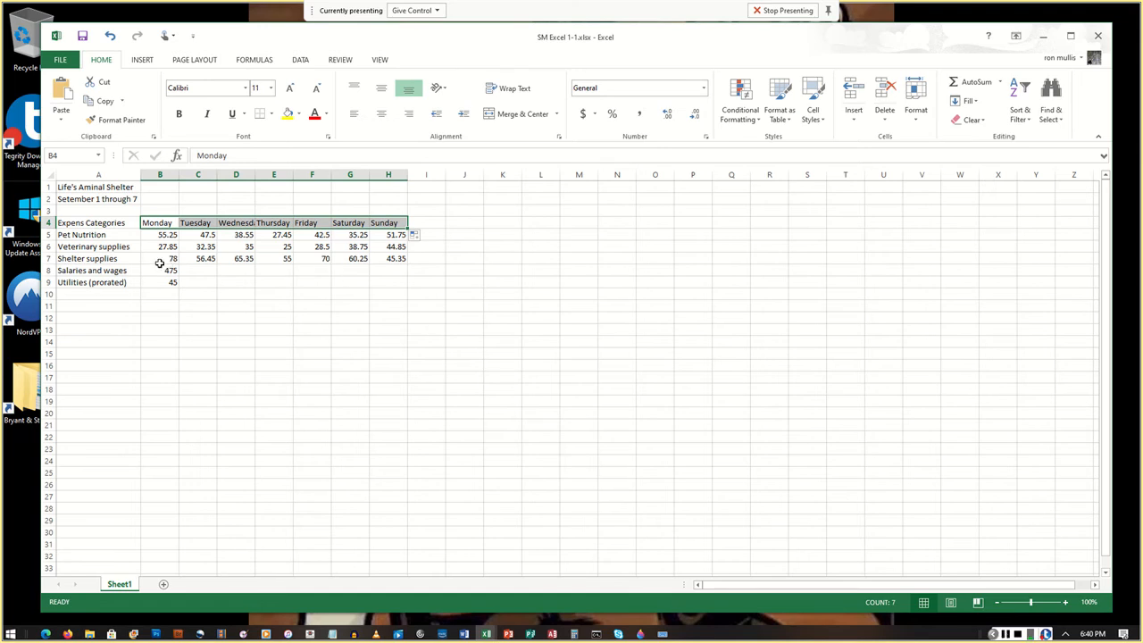
Copy the Monday salaries and utilities amounts in B8:B9 across to column H, and autofit the width of column D.
left_click_drag(166, 271, 165, 282)
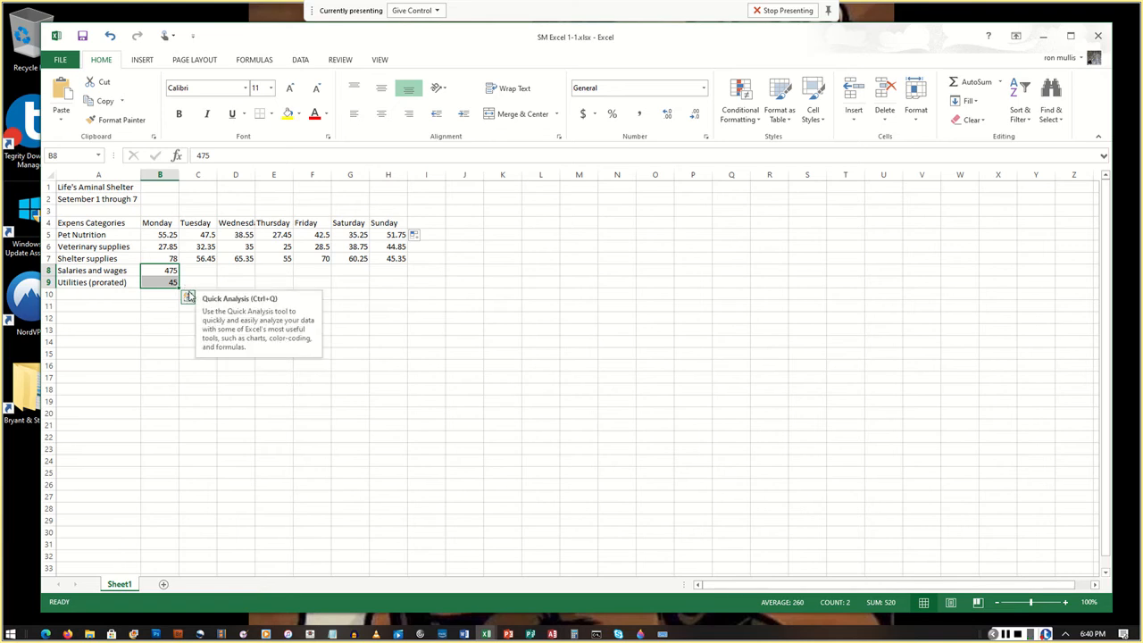
left_click_drag(180, 288, 401, 294)
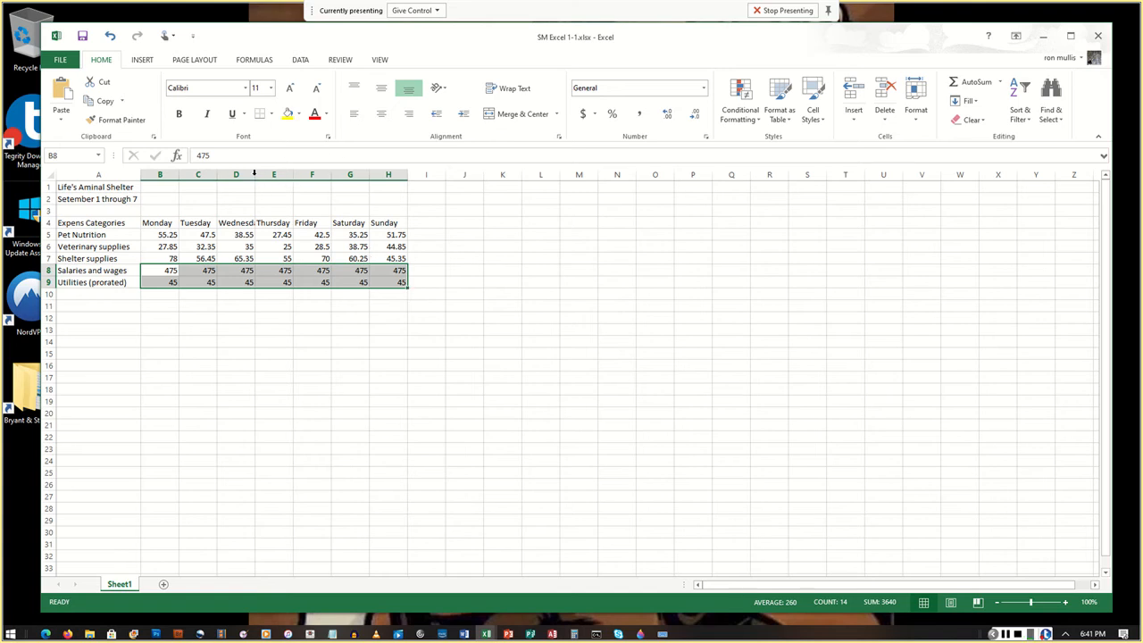
double_click(255, 175)
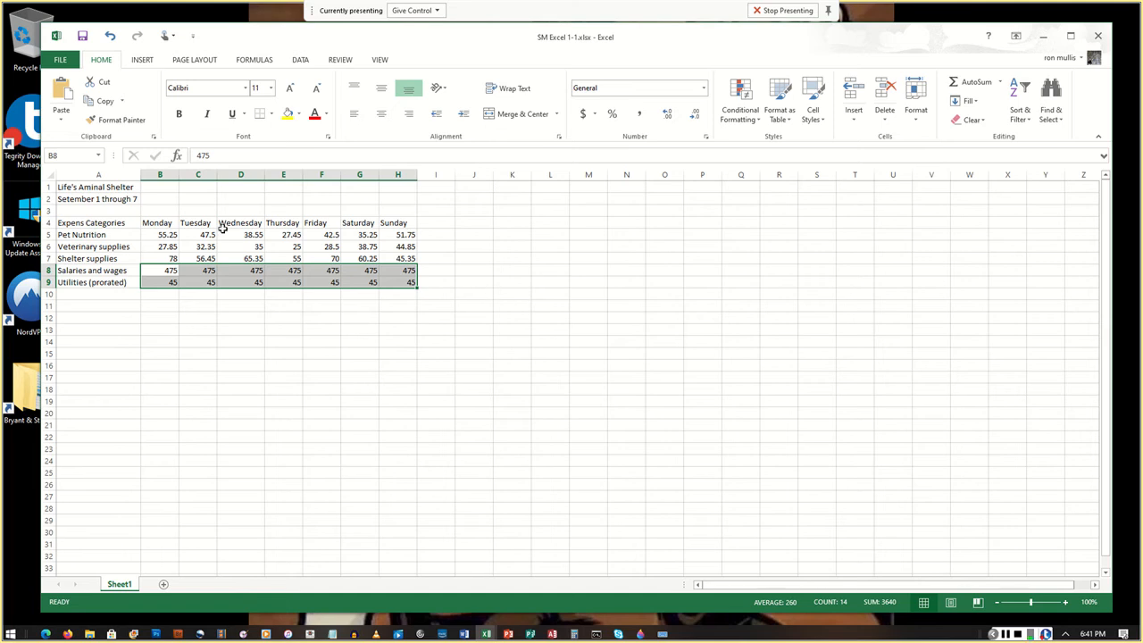
Merge and center the shelter title across A1:H1 and the date line across A2:H2.
left_click(112, 185)
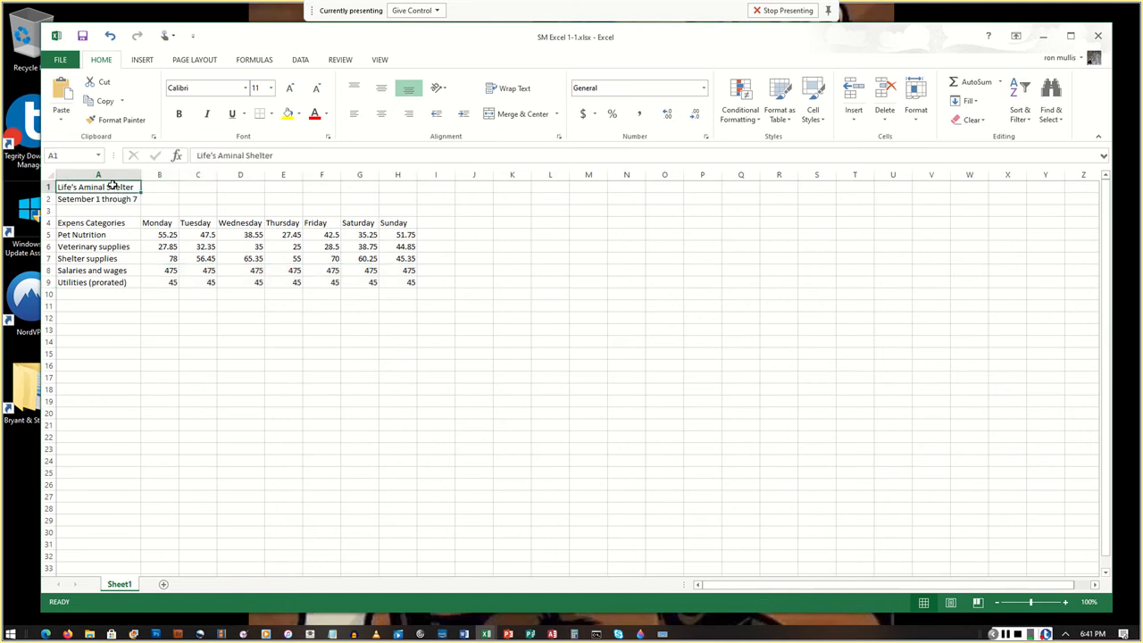
left_click_drag(111, 185, 398, 189)
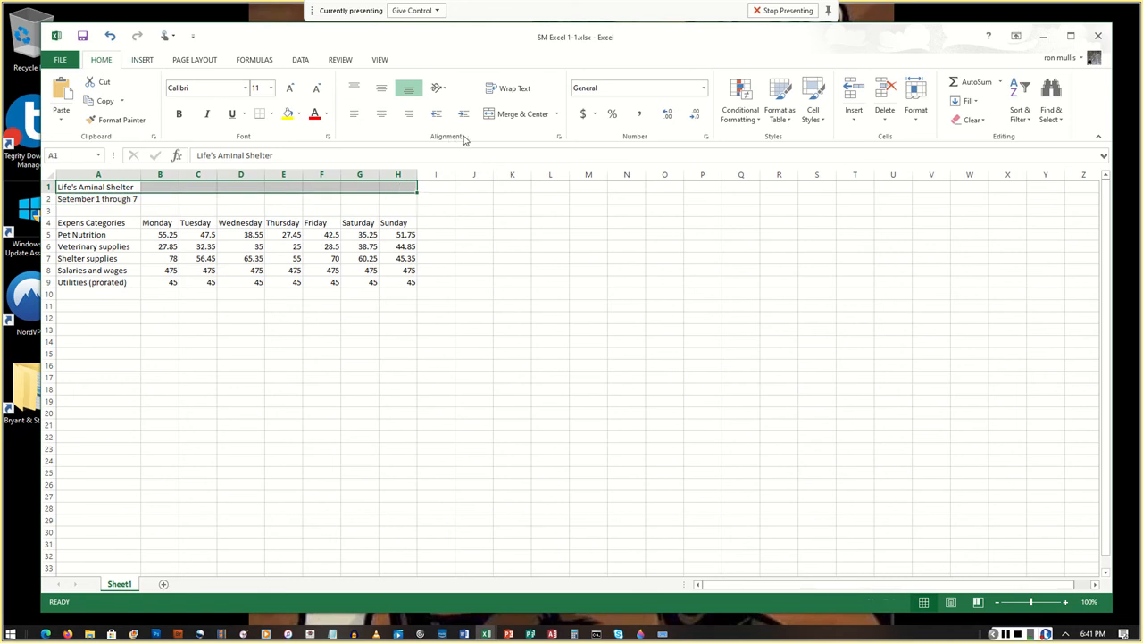
left_click(526, 118)
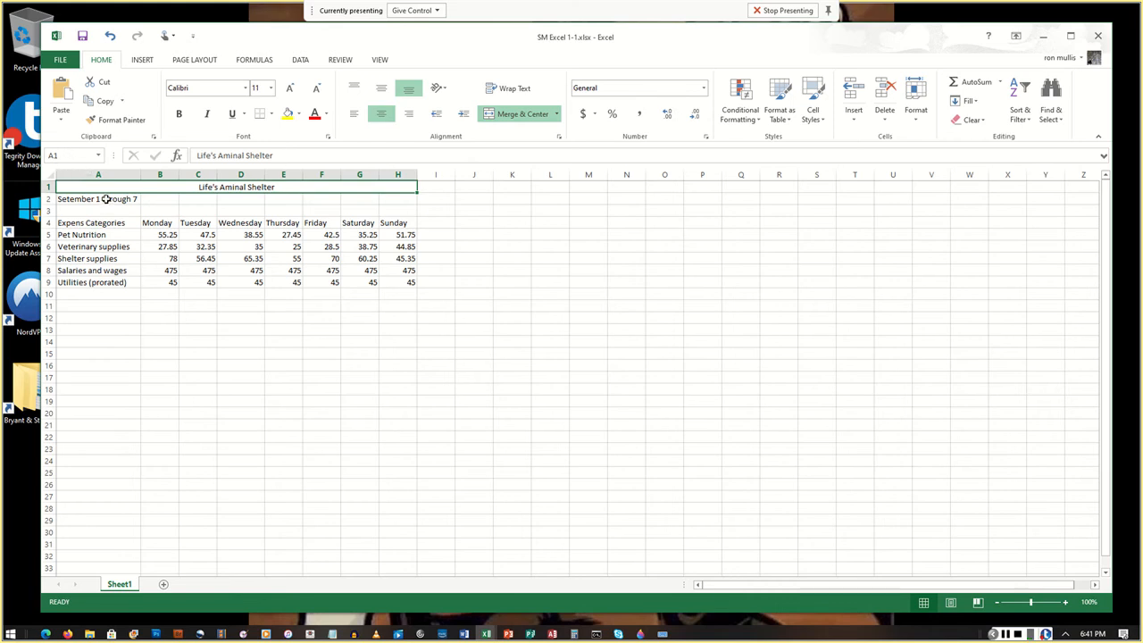
left_click_drag(108, 202, 396, 196)
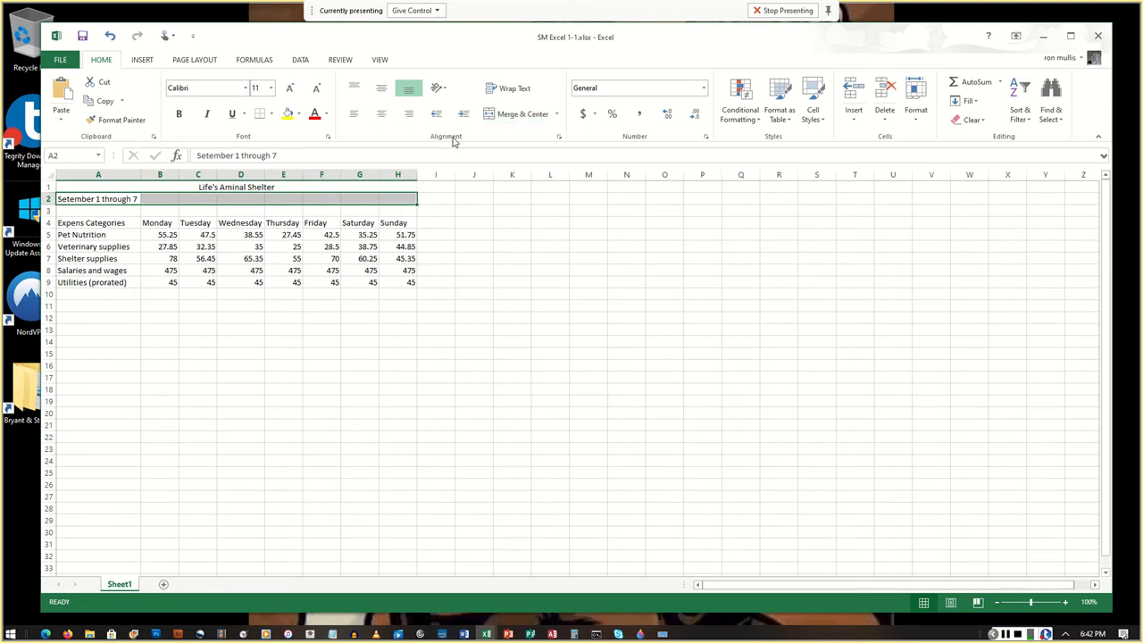
left_click(522, 116)
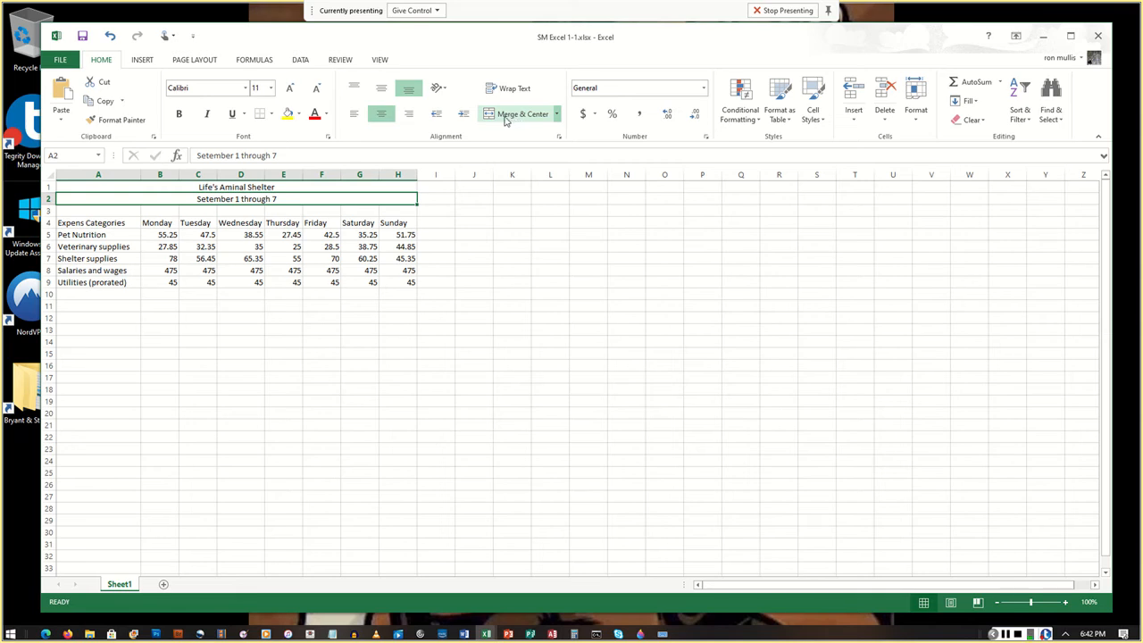
Center the weekday headings in B4:H4 horizontally and save the workbook.
left_click(89, 223)
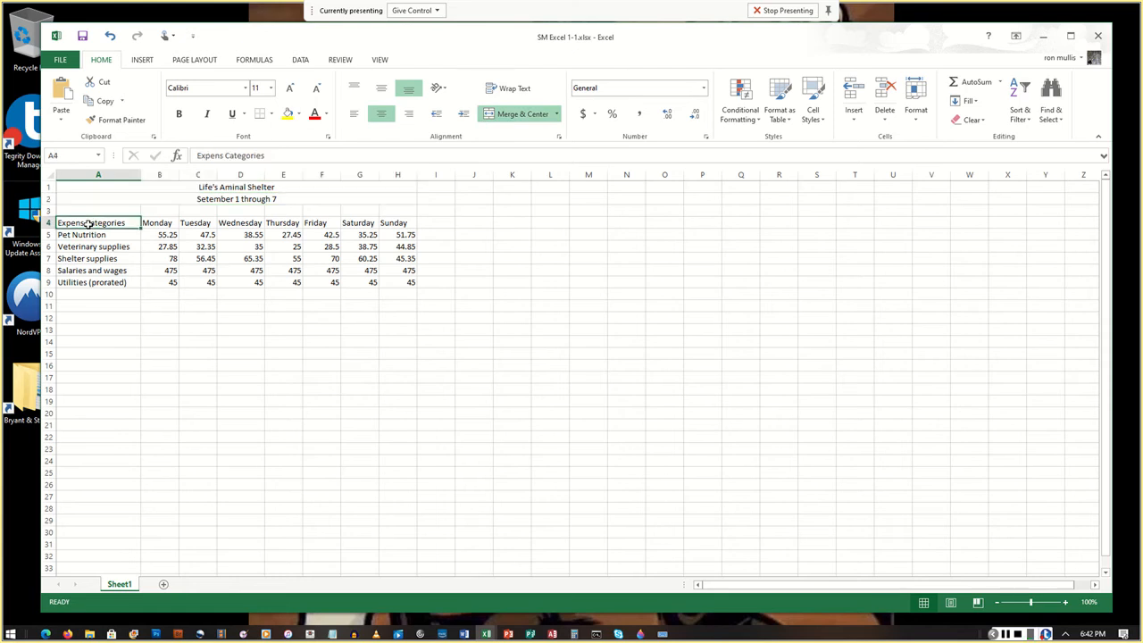
left_click(161, 224)
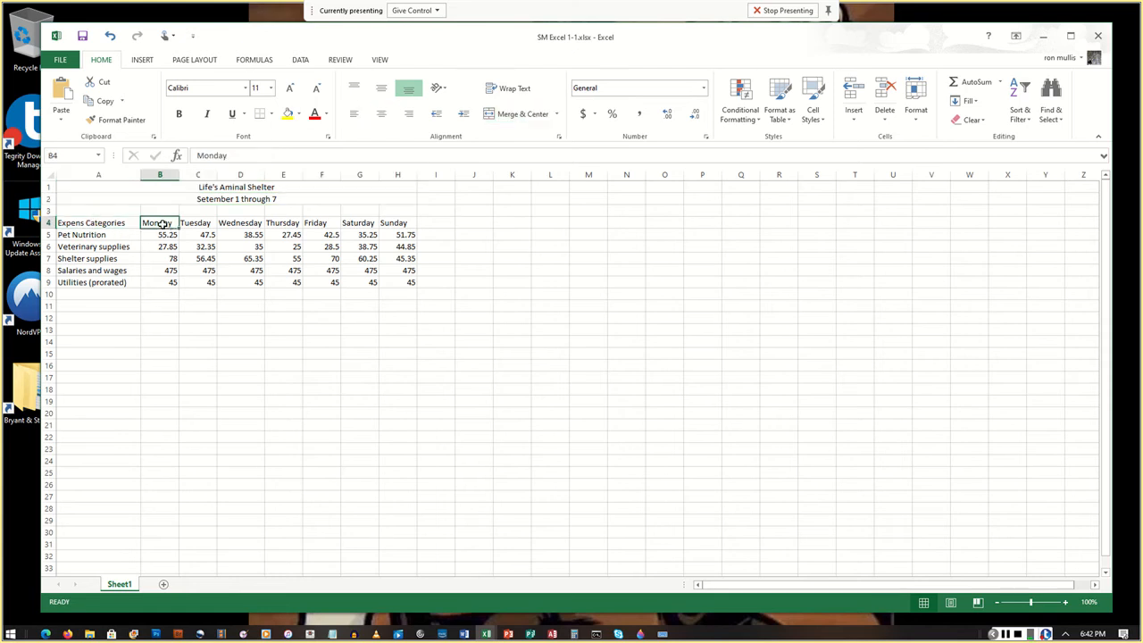
left_click_drag(162, 224, 416, 227)
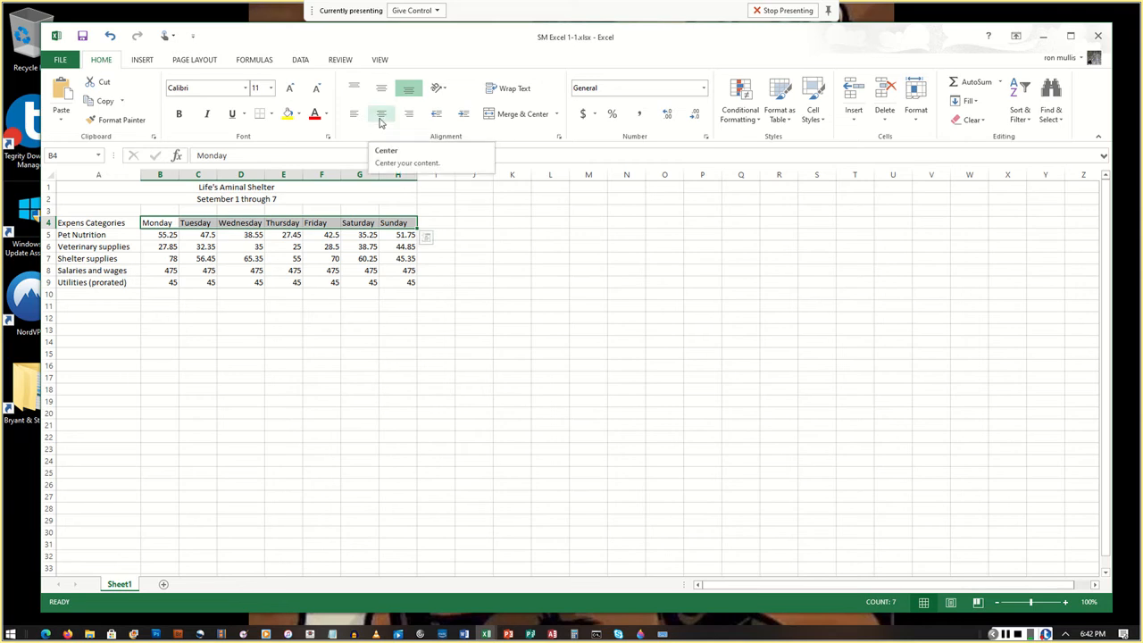
left_click(380, 123)
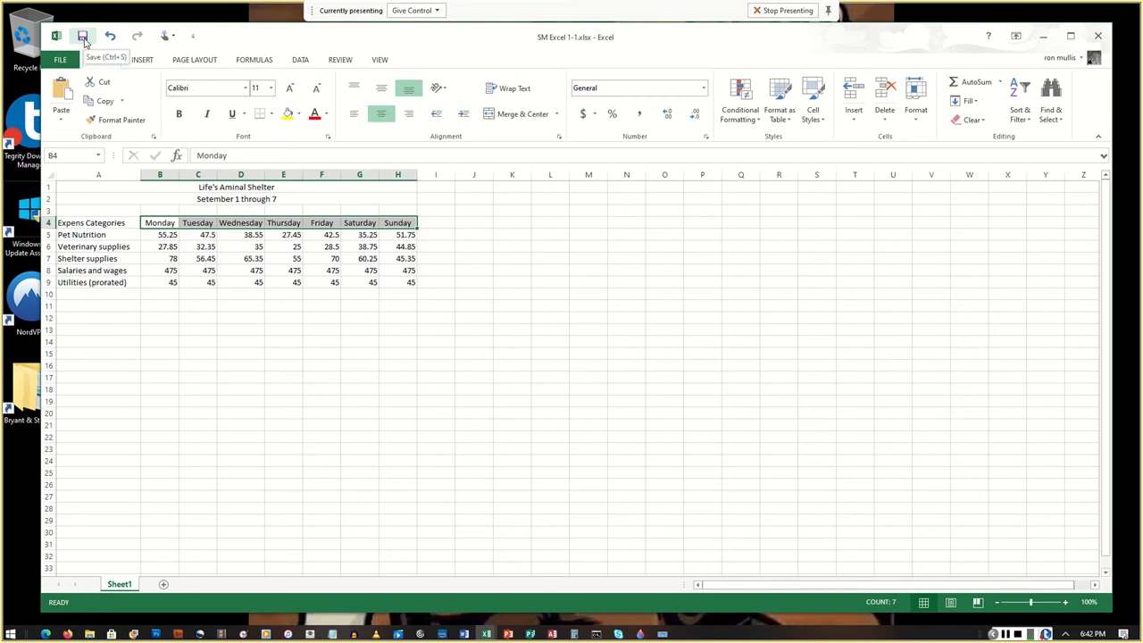
left_click(85, 42)
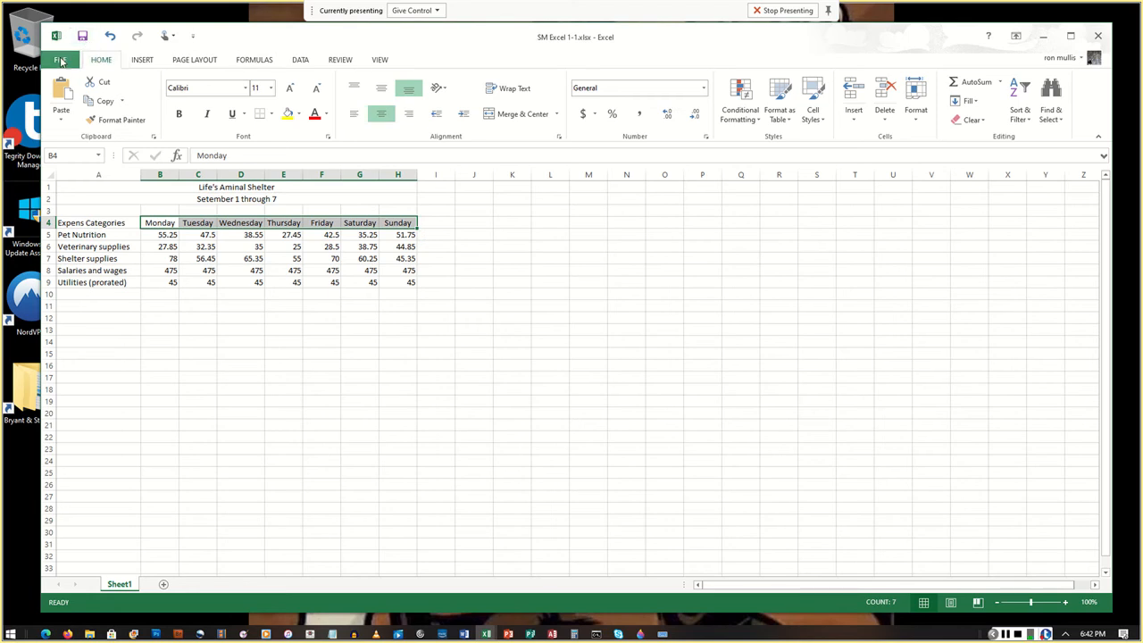
left_click(61, 63)
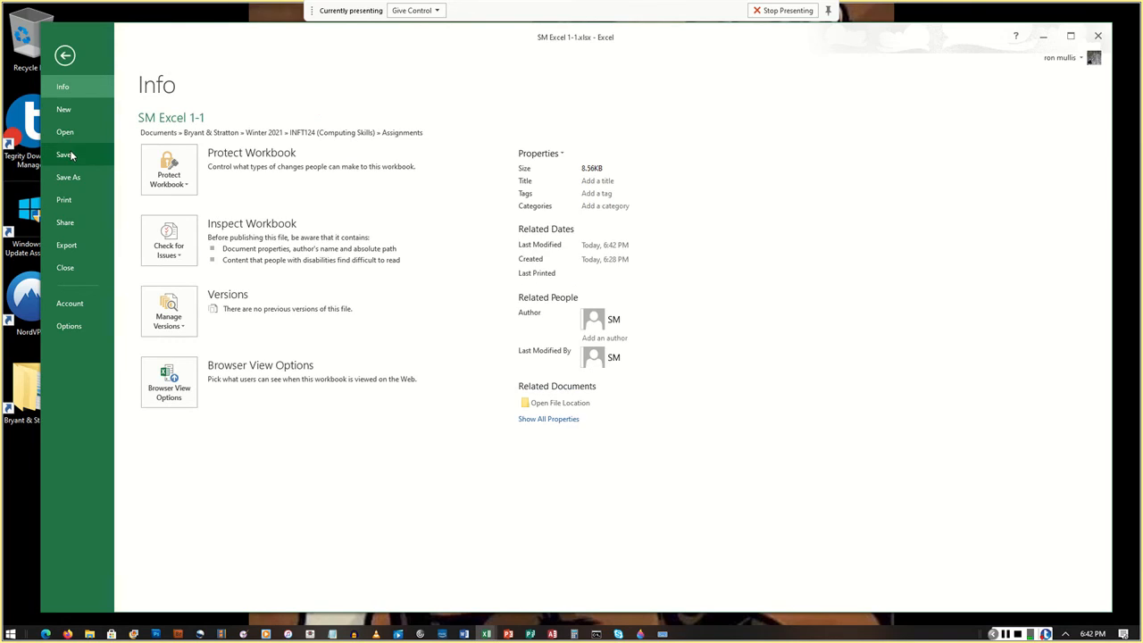
left_click(71, 155)
key("ctrl+b")
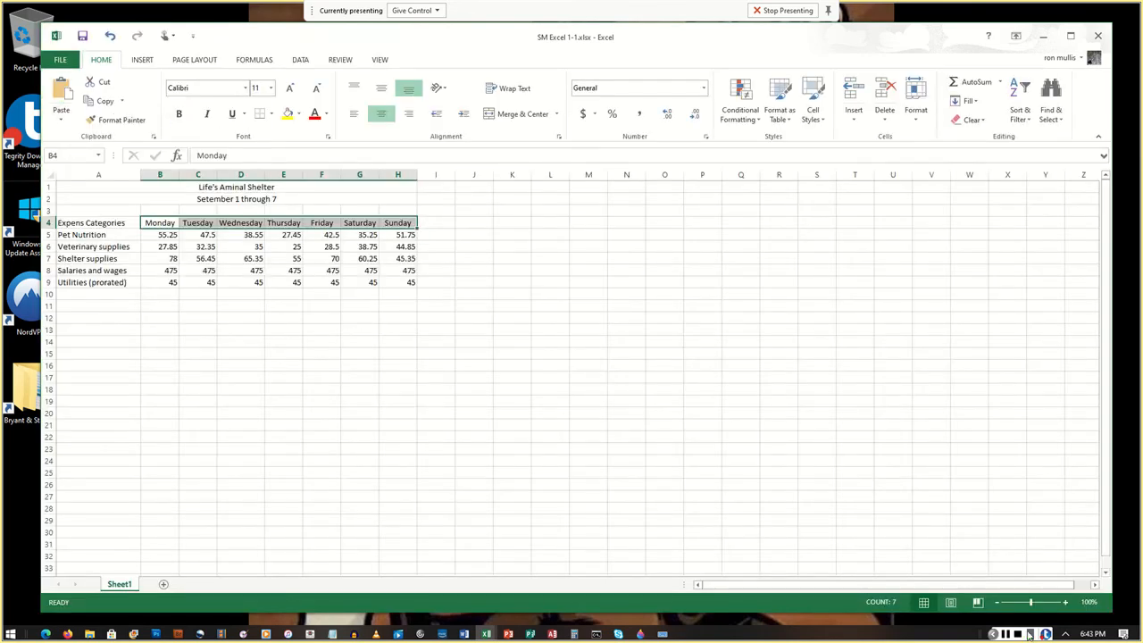
Apply the Integral theme to the workbook and save it.
left_click(1005, 635)
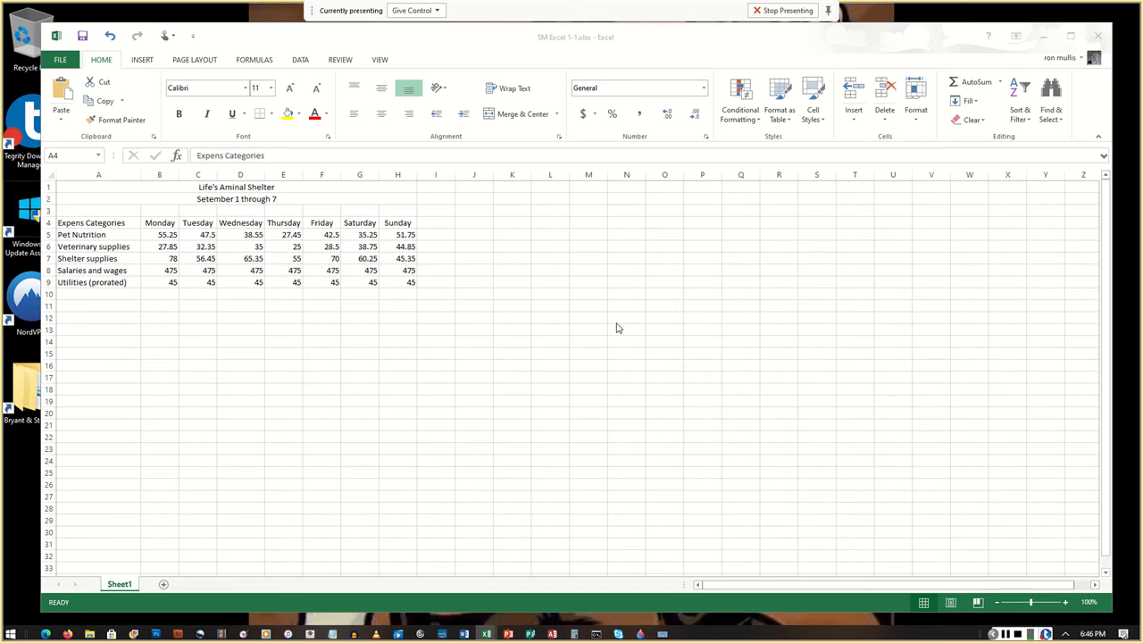
left_click(182, 63)
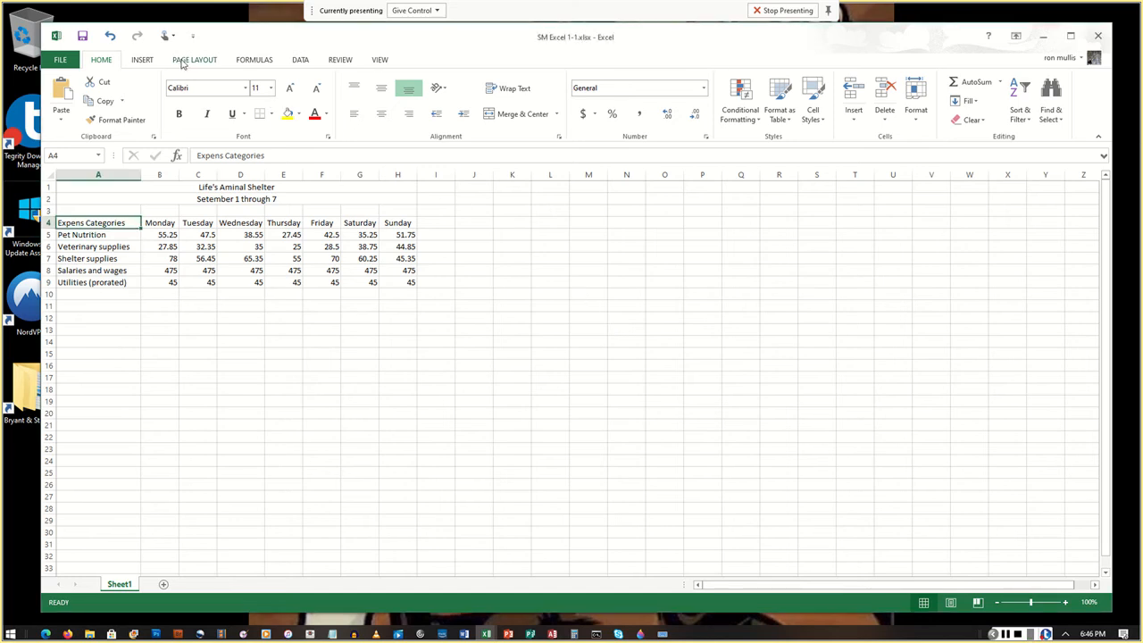
left_click(188, 63)
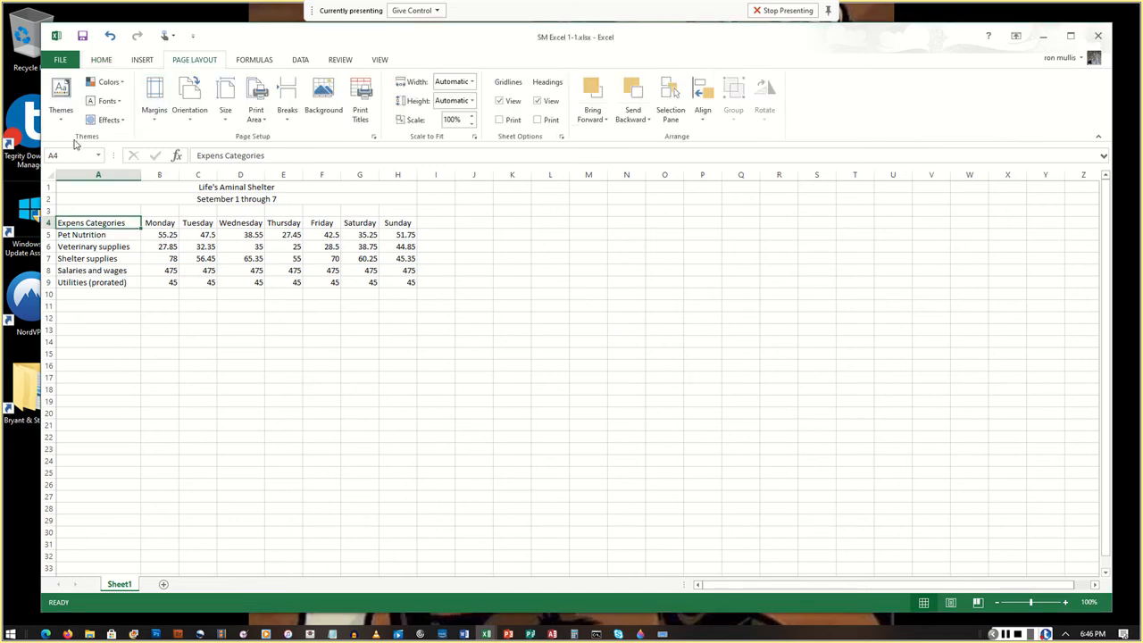
left_click(67, 114)
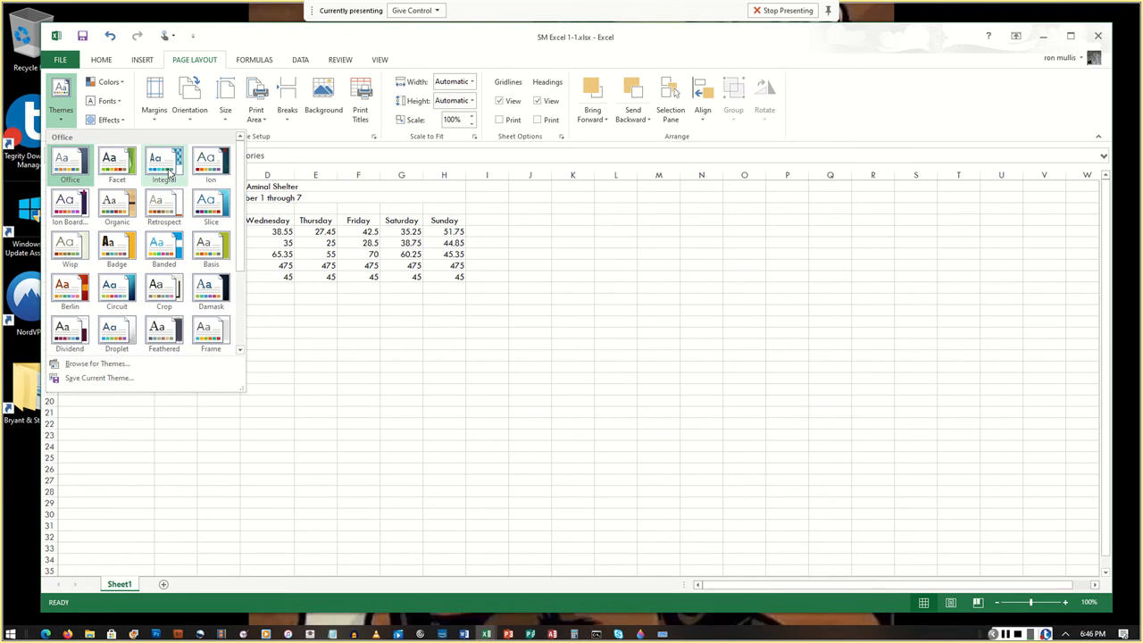
left_click(168, 168)
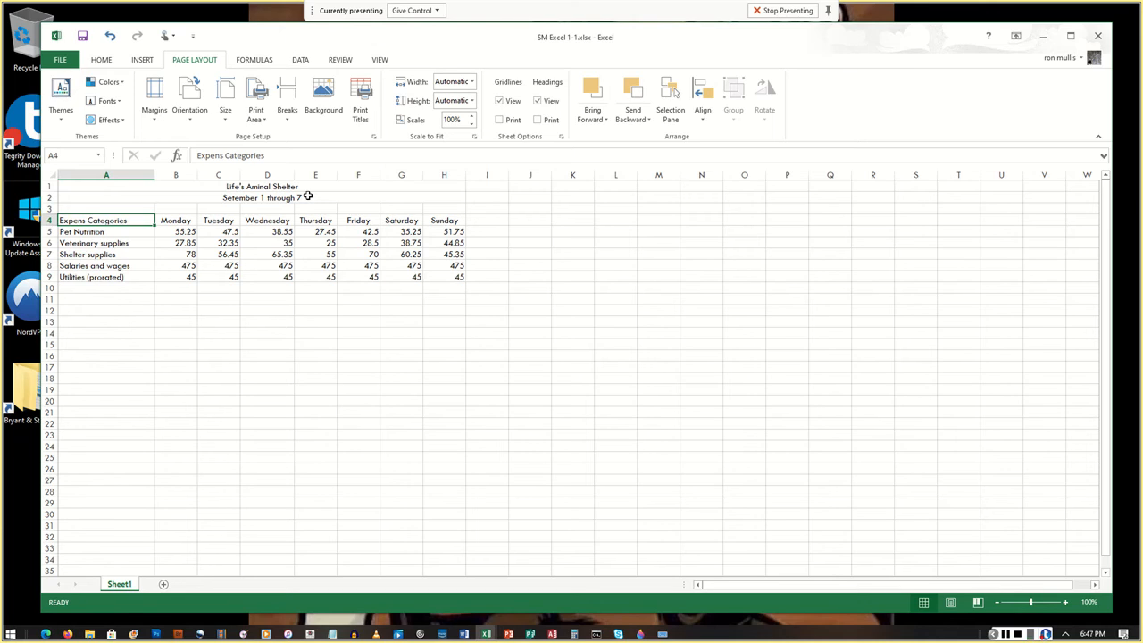
left_click(101, 65)
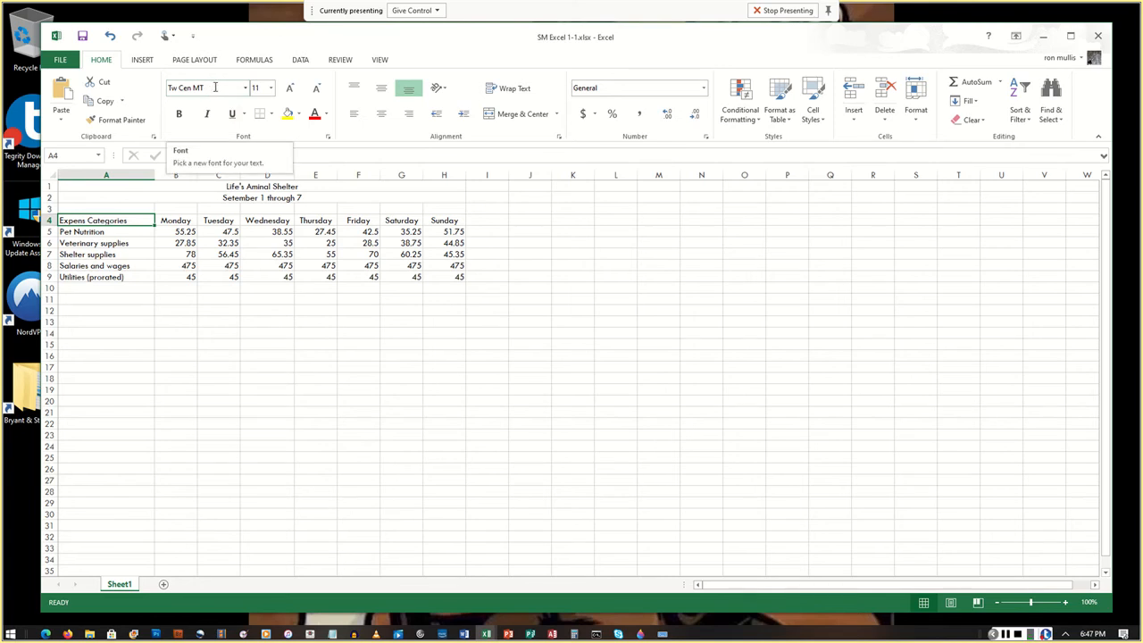
left_click(83, 40)
Apply the Title cell style to the shelter name in A1 and the Heading 2 cell style to the date line in A2.
left_click(217, 187)
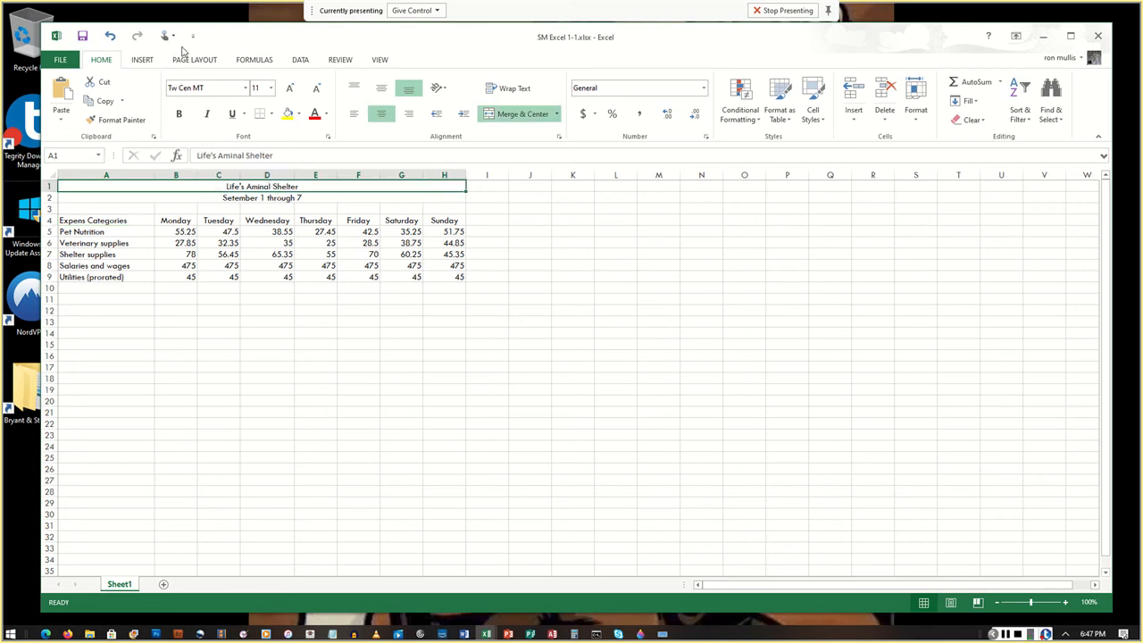
left_click(814, 125)
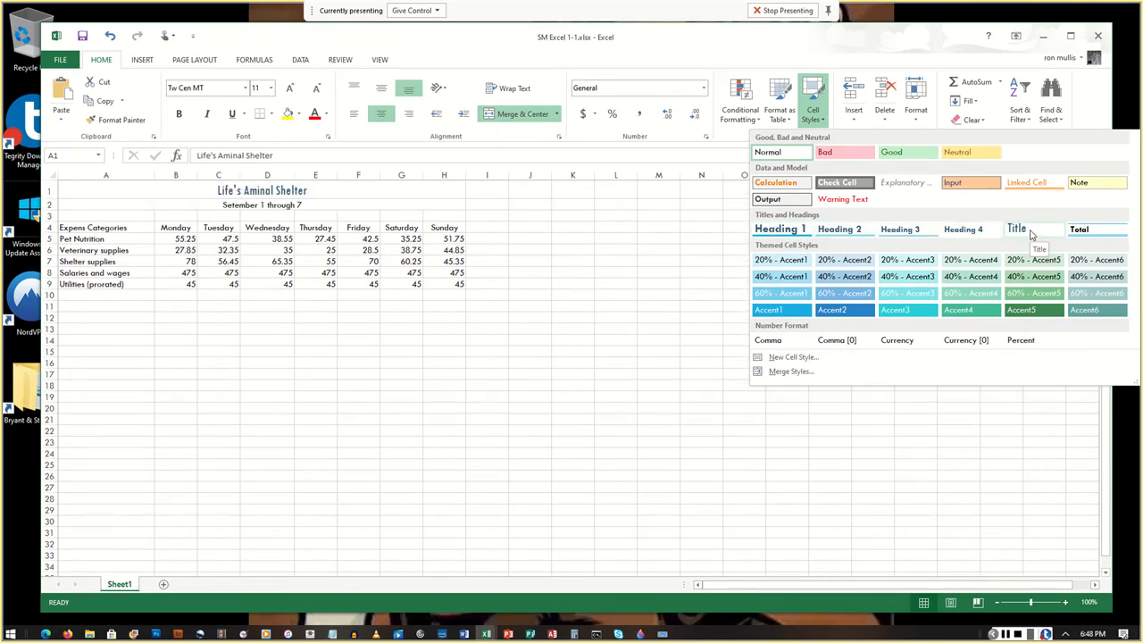
left_click(1029, 230)
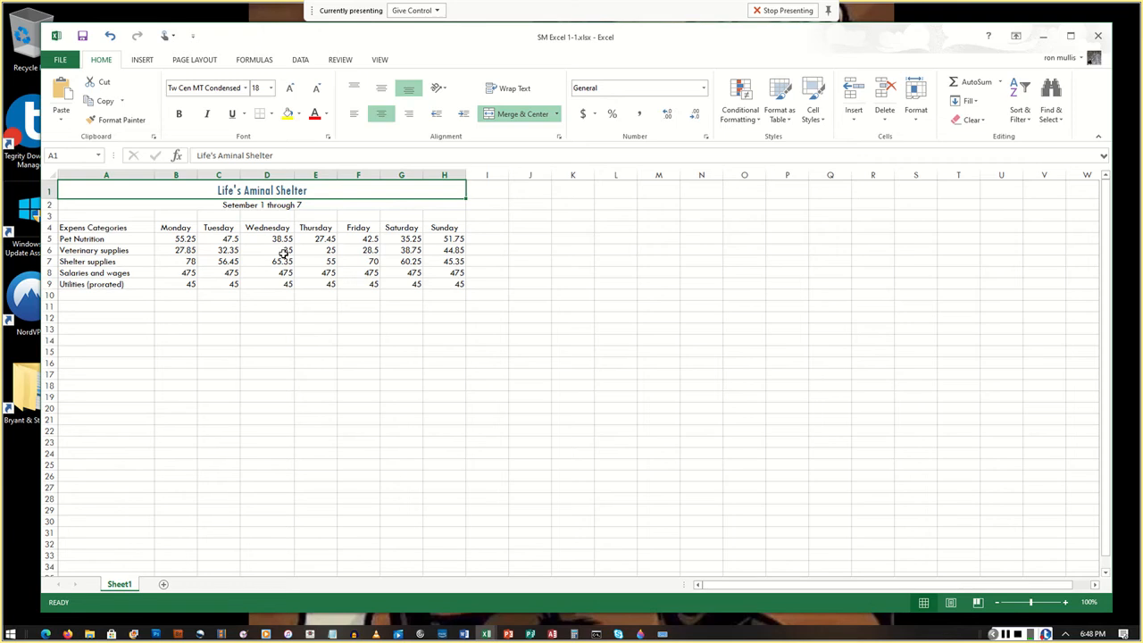
left_click(239, 210)
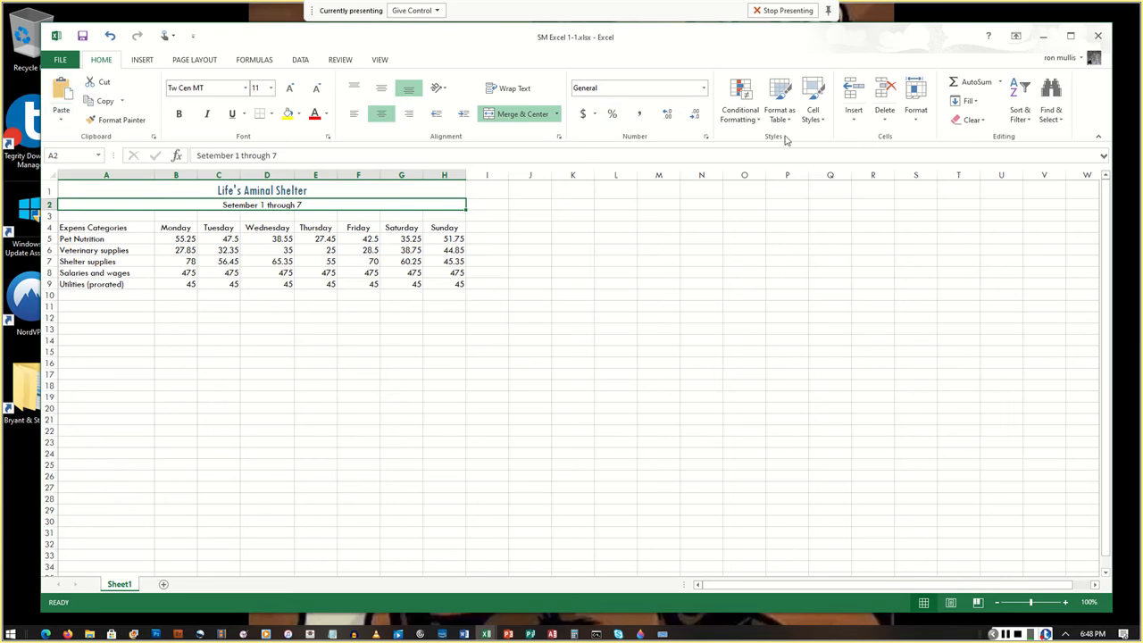
left_click(818, 125)
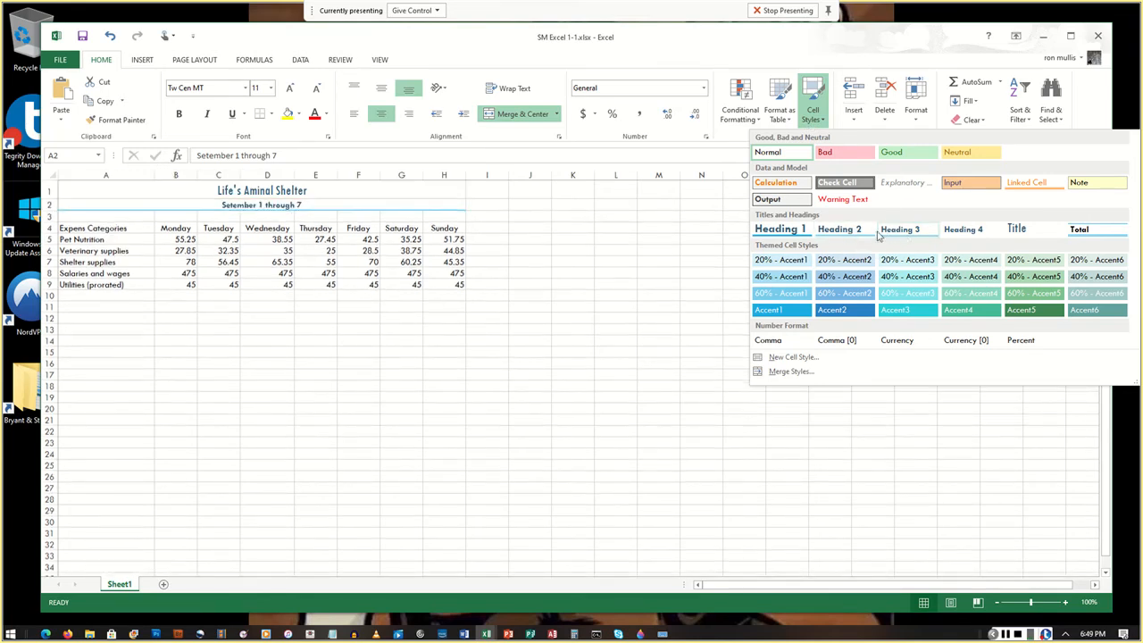
left_click(853, 233)
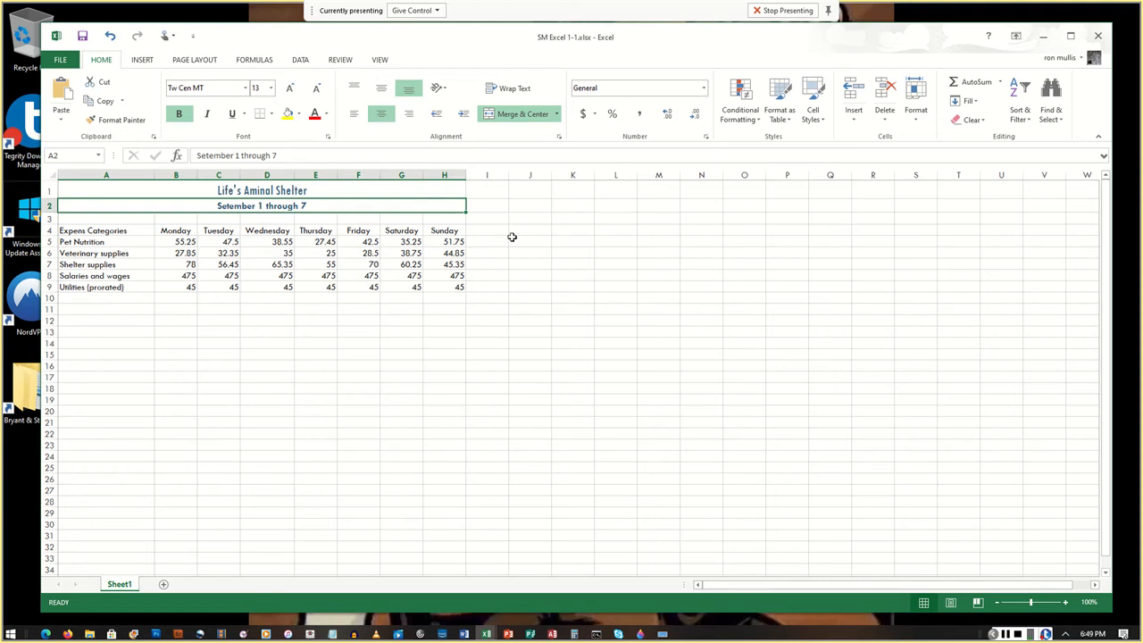
Apply the 40% - Accent1 cell style and bold to the row labels in A4:A9 and the weekday headings in B4:H4.
left_click_drag(90, 232, 94, 291)
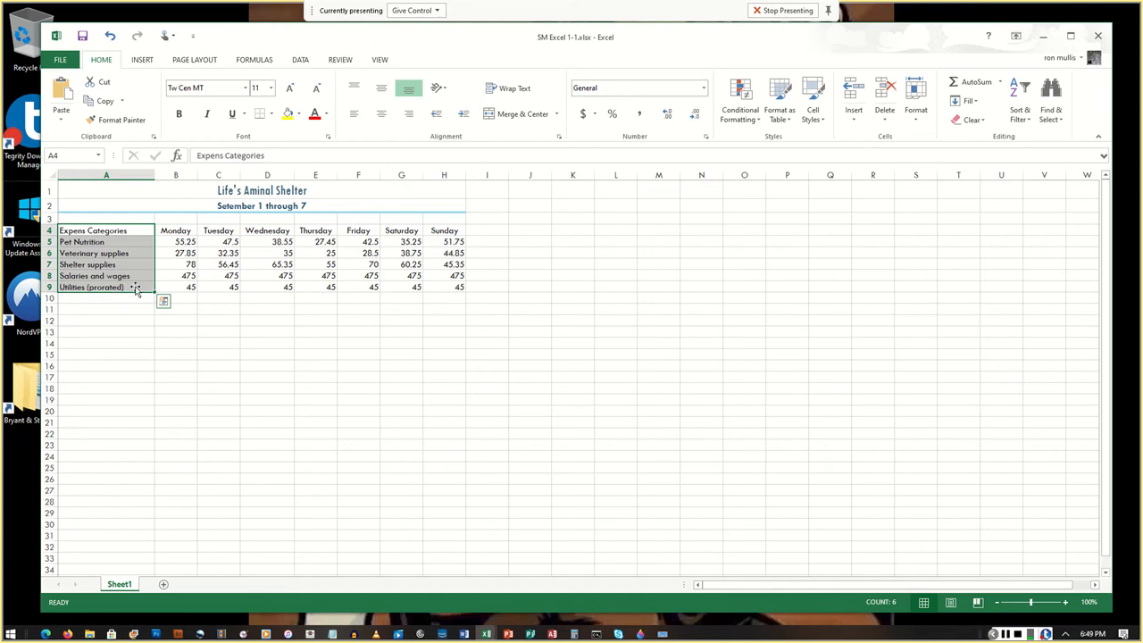
left_click(180, 230, "ctrl")
left_click_drag(180, 231, 442, 230)
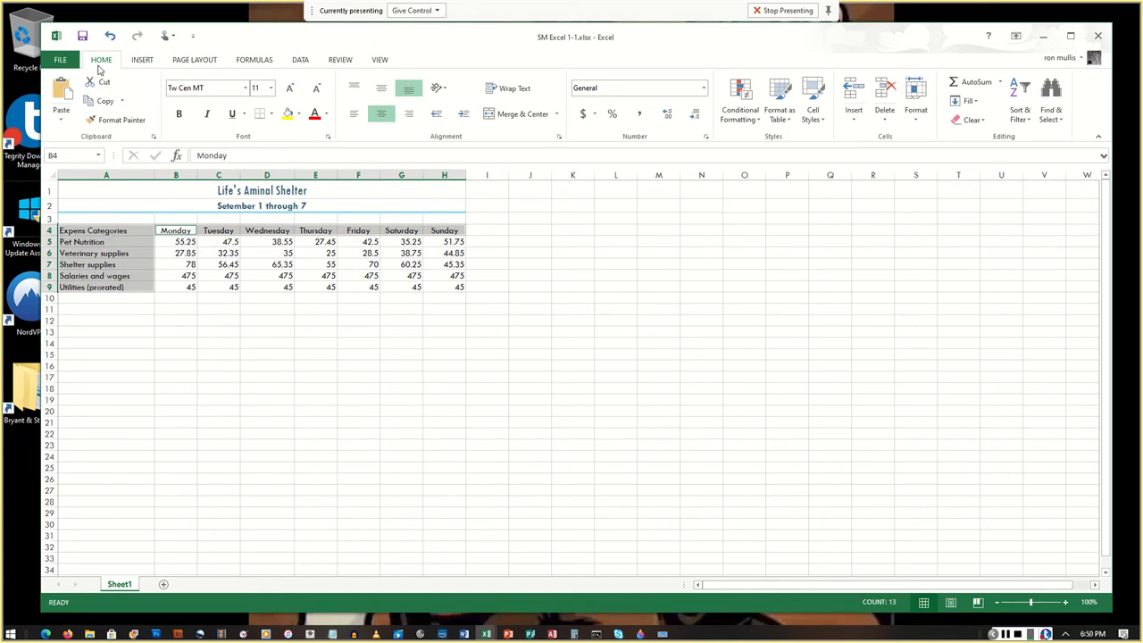
left_click(814, 112)
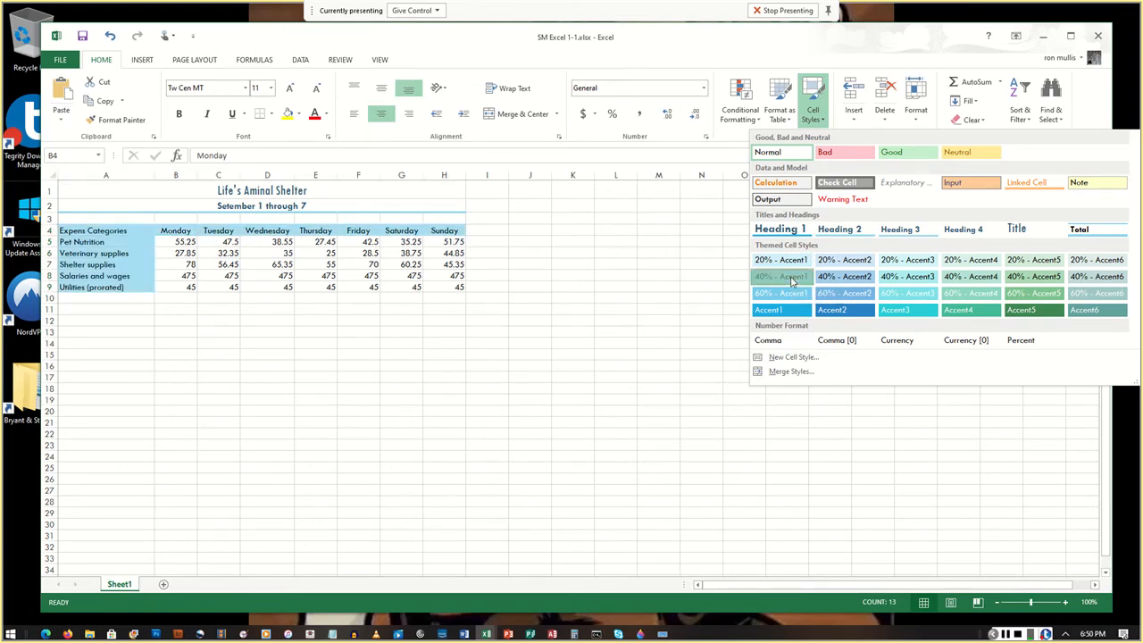
left_click(791, 278)
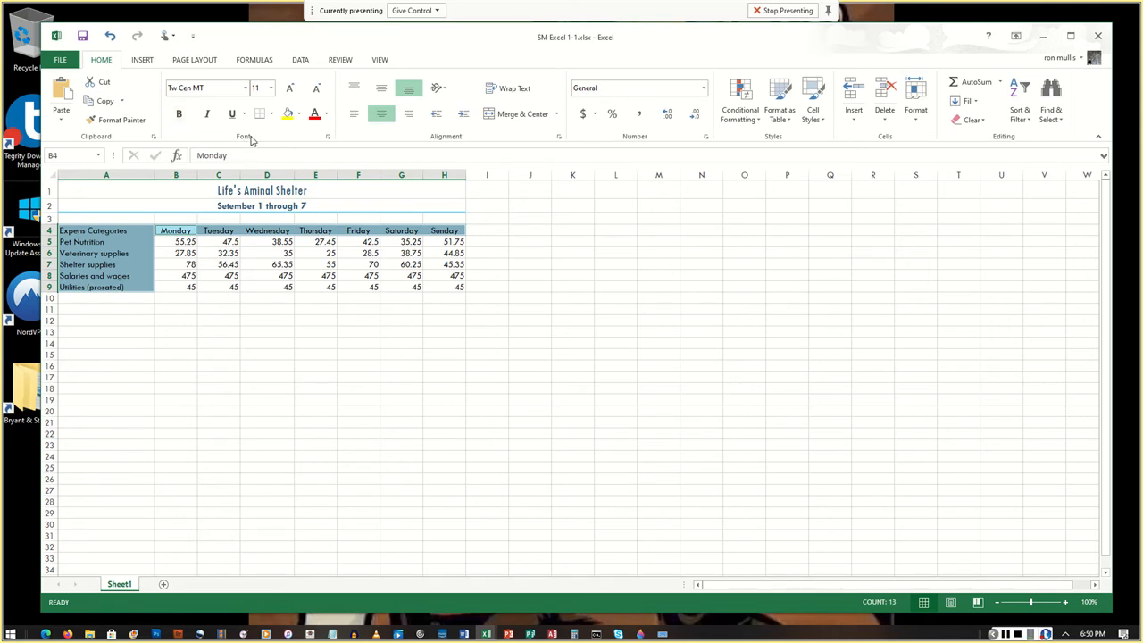
left_click(180, 116)
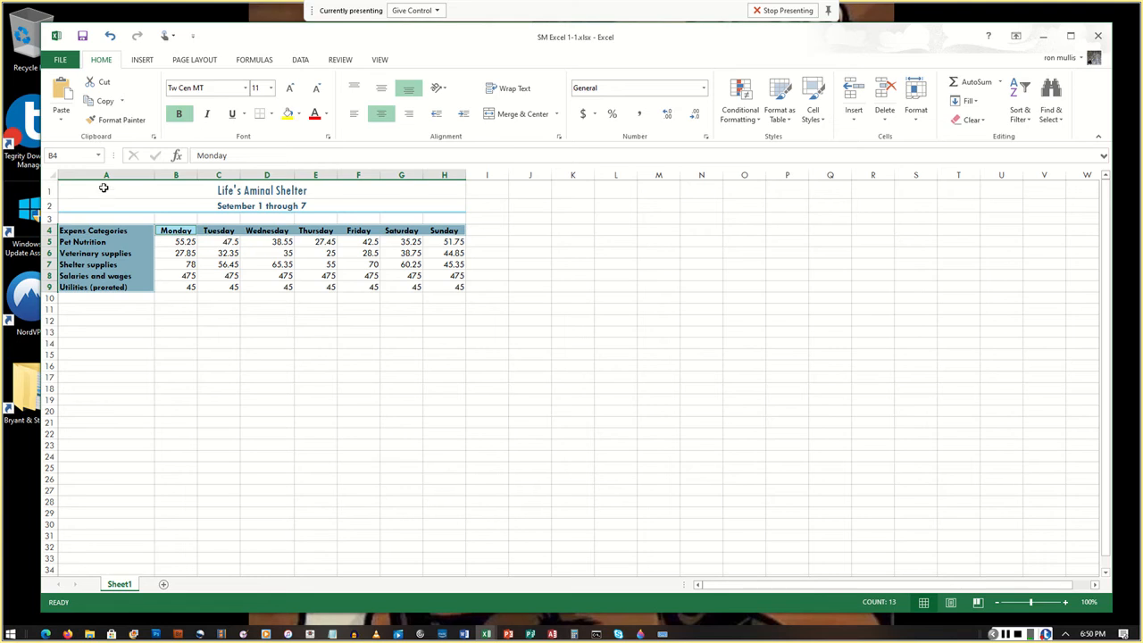
Enter the label Total in A10, below the expense categories.
left_click(94, 298)
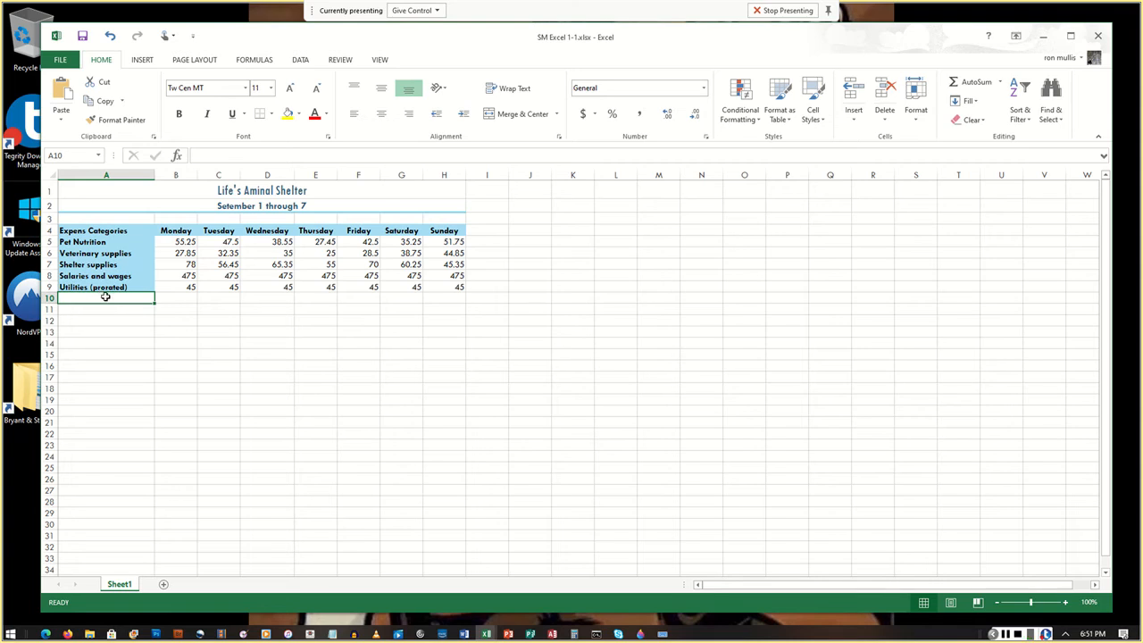
type("TotA")
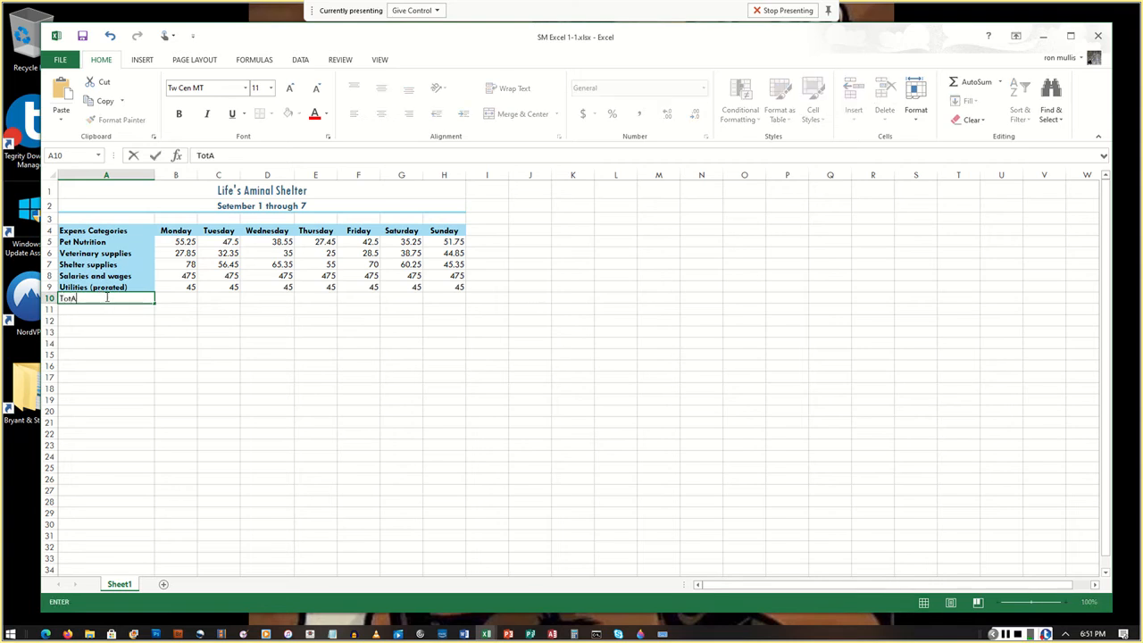
key("BackSpace")
type("al")
key("Return")
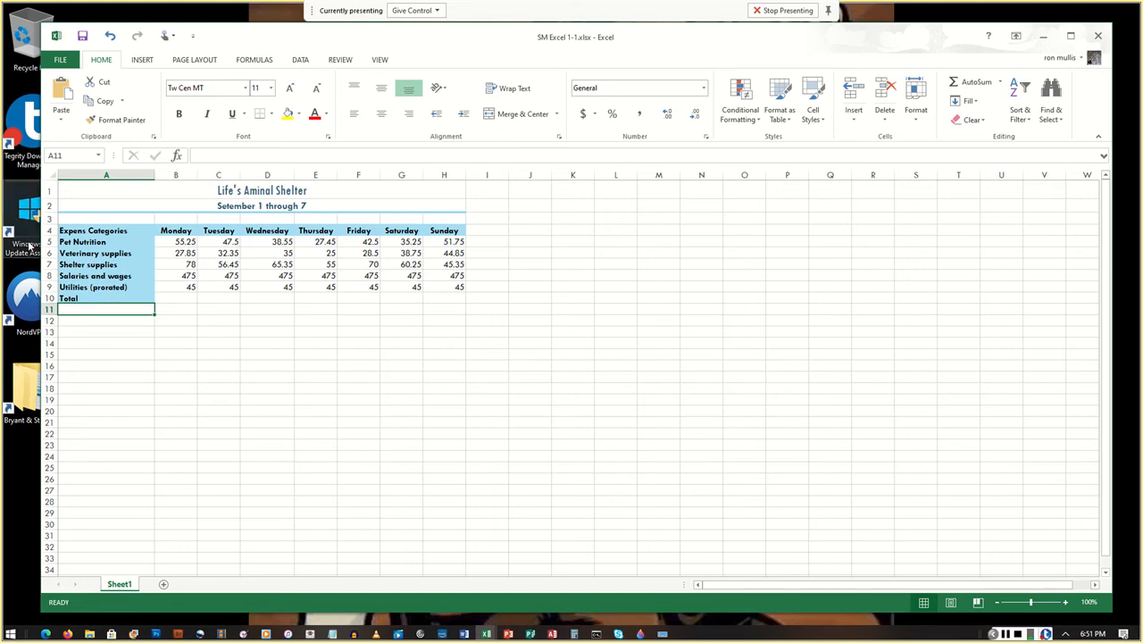
Set the font size of the whole expense table, A4:H10, to 12.
left_click(94, 231)
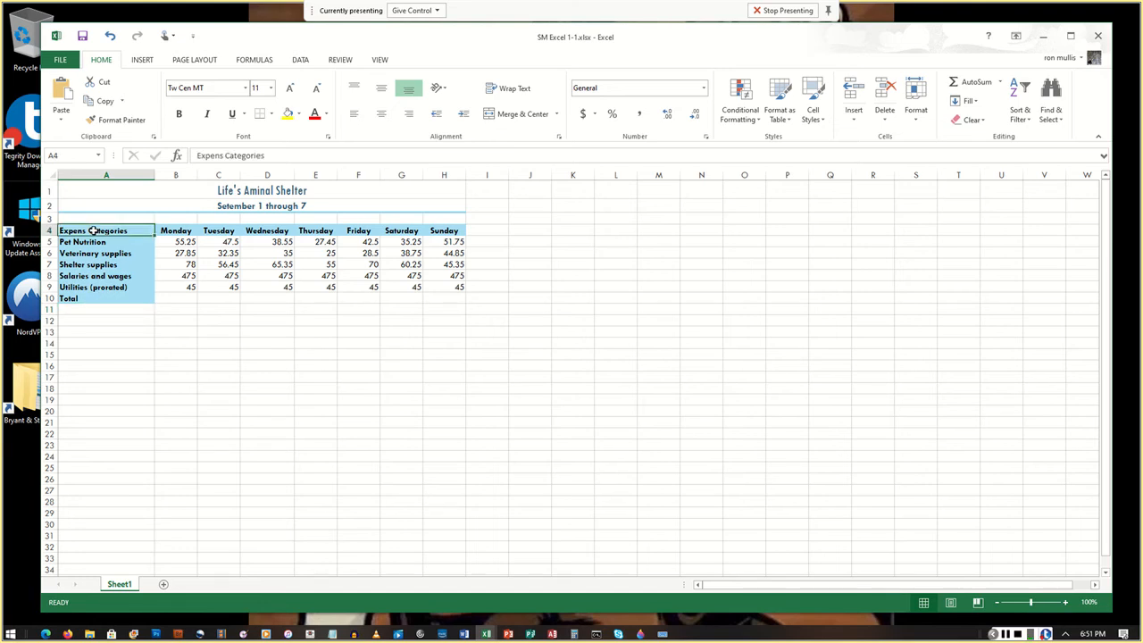
left_click_drag(94, 230, 458, 300)
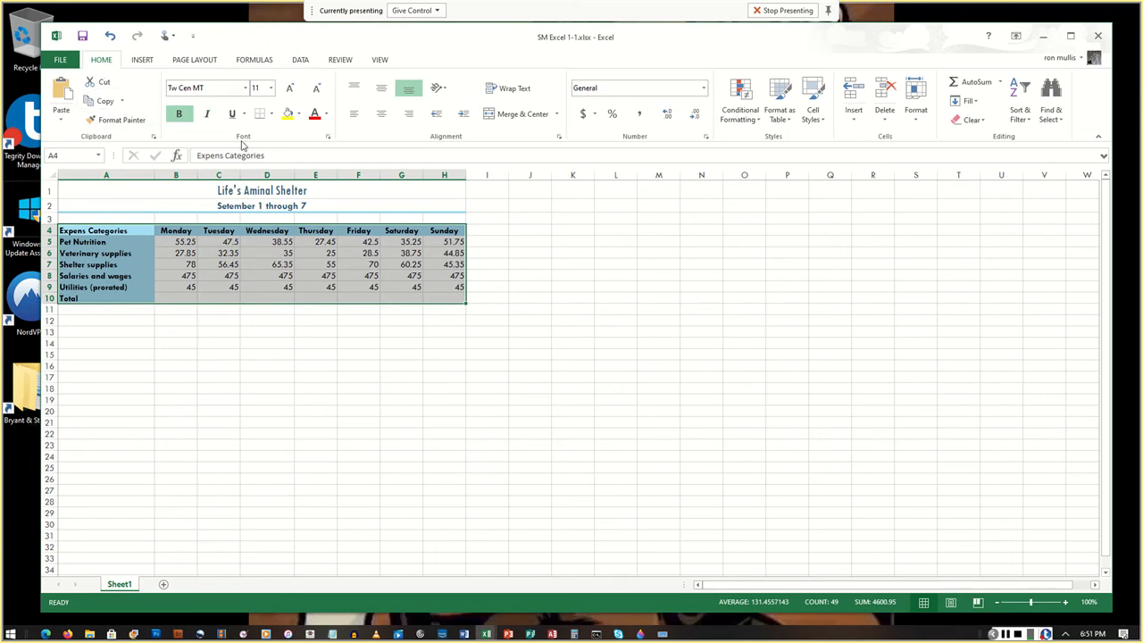
left_click(271, 89)
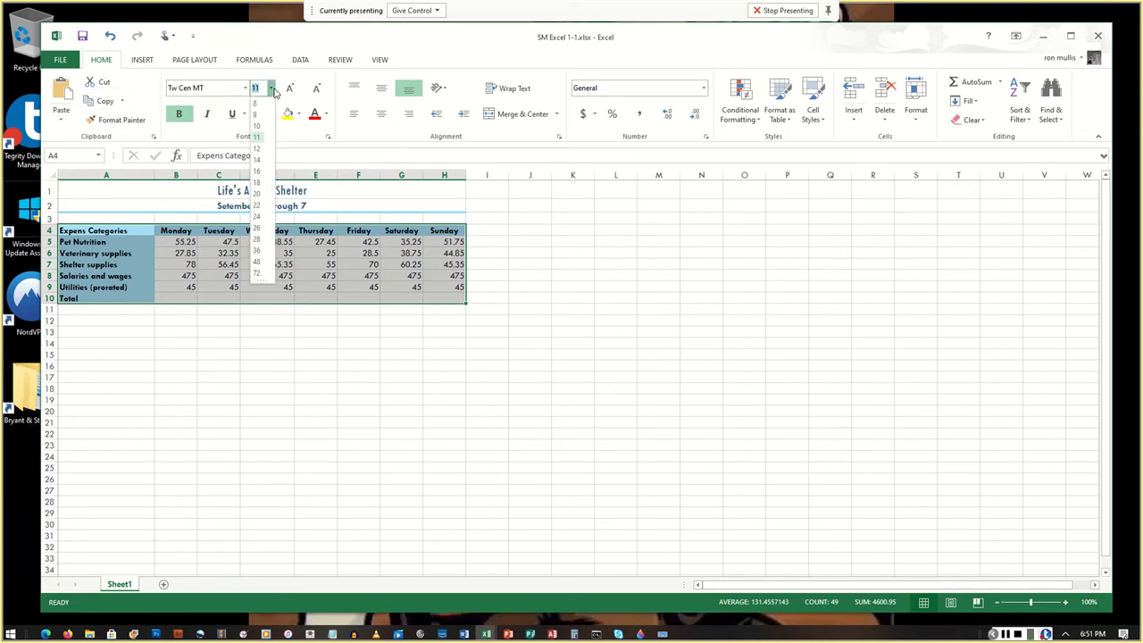
left_click(257, 149)
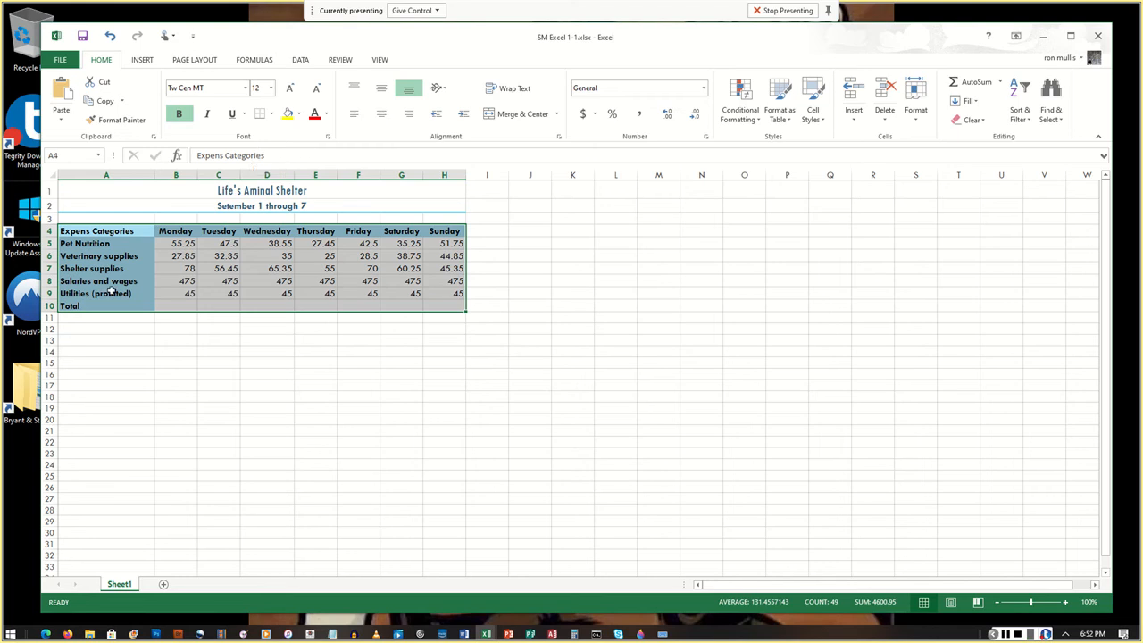
Set the font size of the merged date line in A2 to 14.
left_click(90, 206)
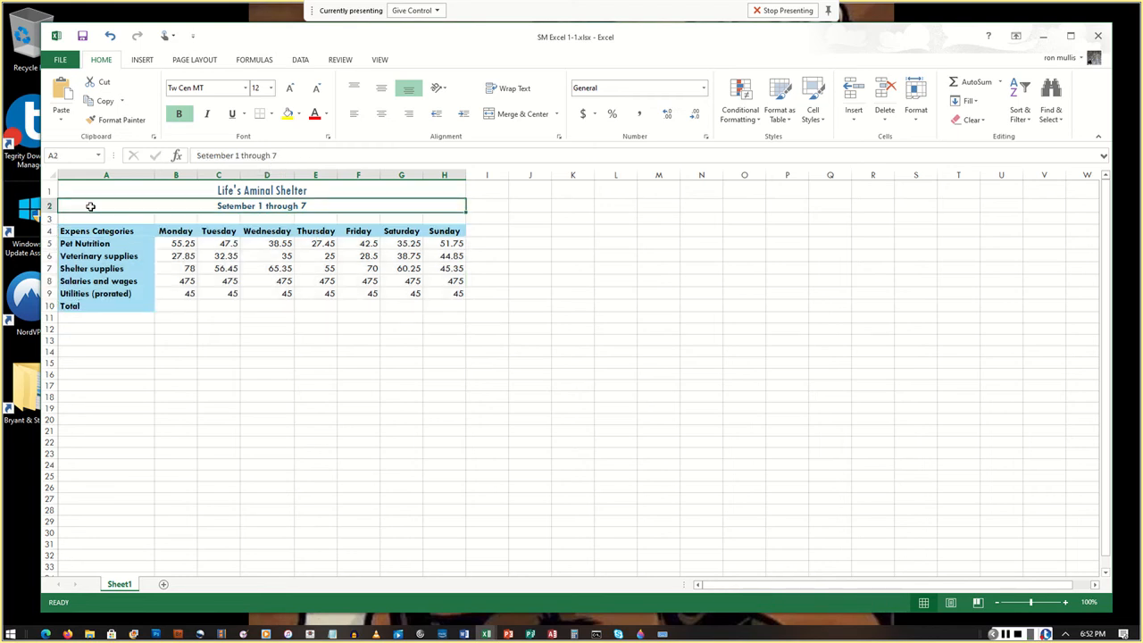
mouse_move(91, 206)
left_mouse_down()
mouse_move(71, 269)
mouse_move(81, 205)
left_mouse_up()
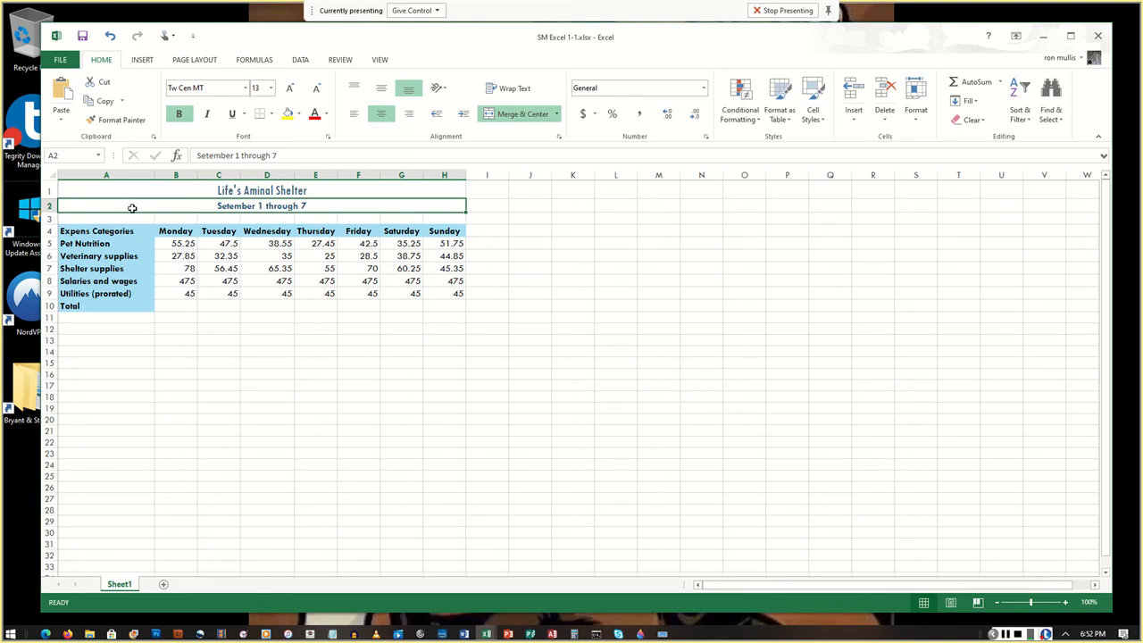
left_click_drag(130, 206, 112, 350)
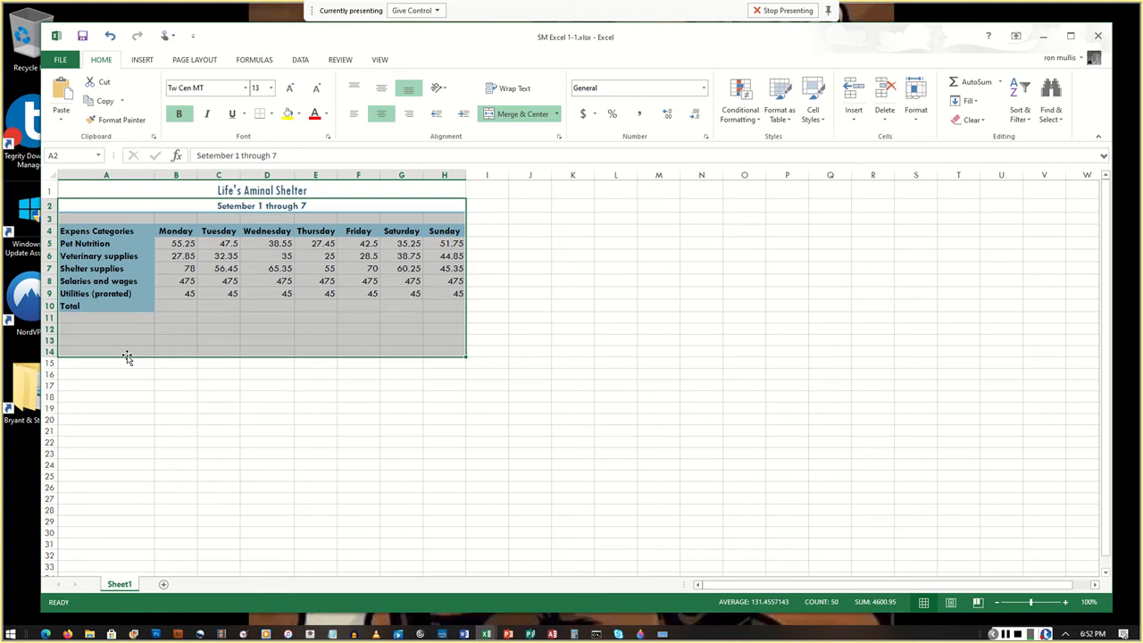
left_click(1006, 633)
left_click(204, 207)
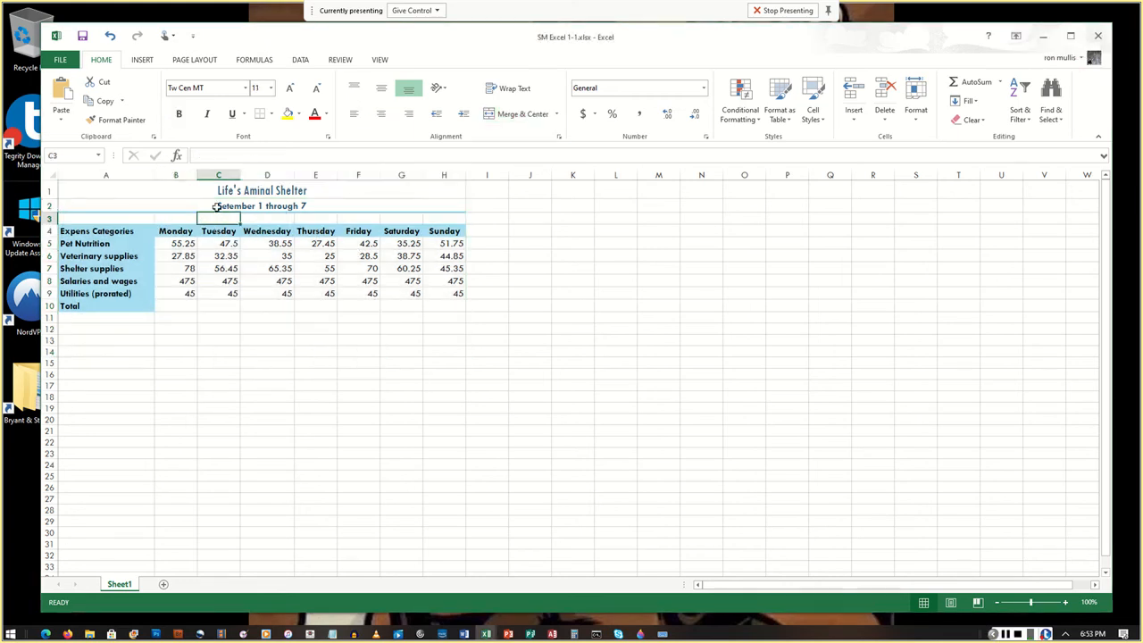
left_click(270, 87)
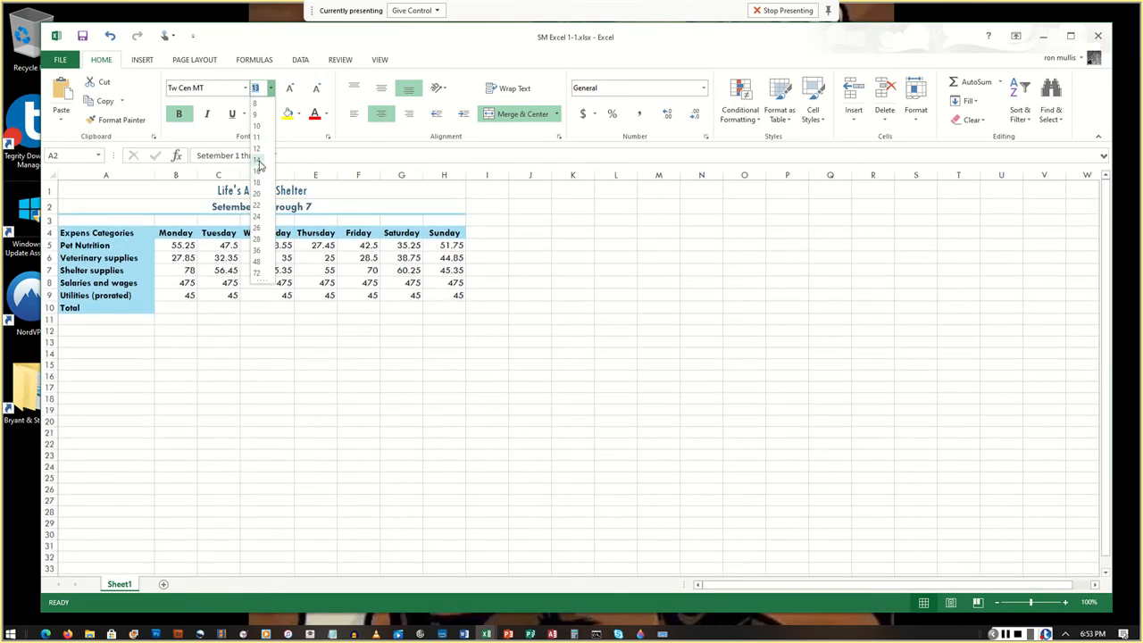
left_click(258, 160)
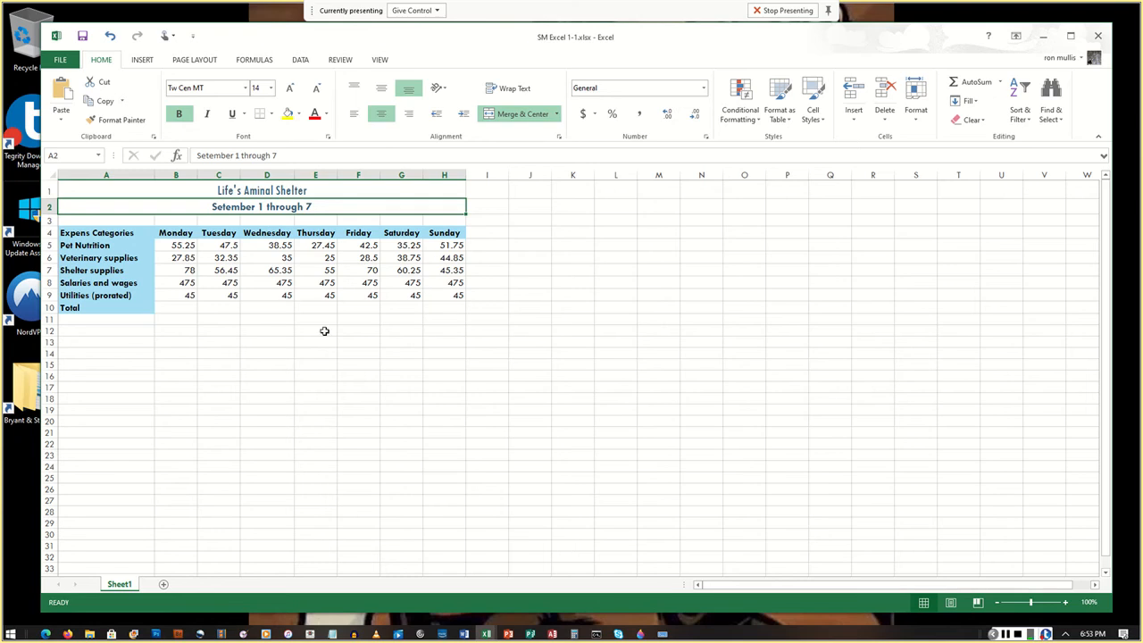
Indent the expense categories in A5:A9 one level and right-align the Total label in A10.
left_click_drag(103, 247, 113, 296)
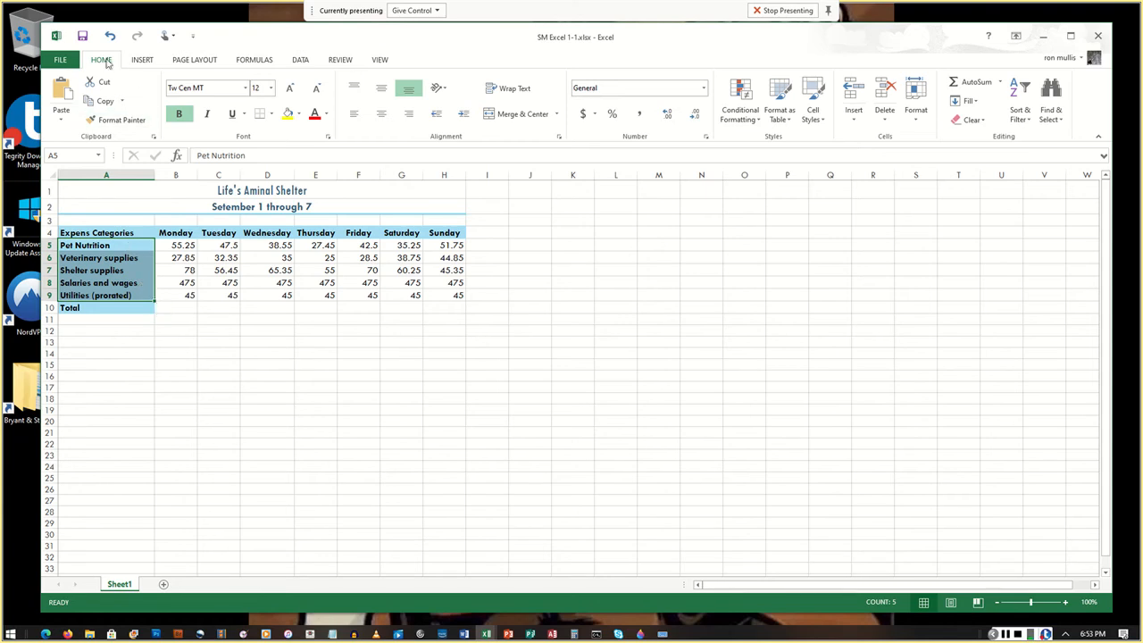
left_click(464, 120)
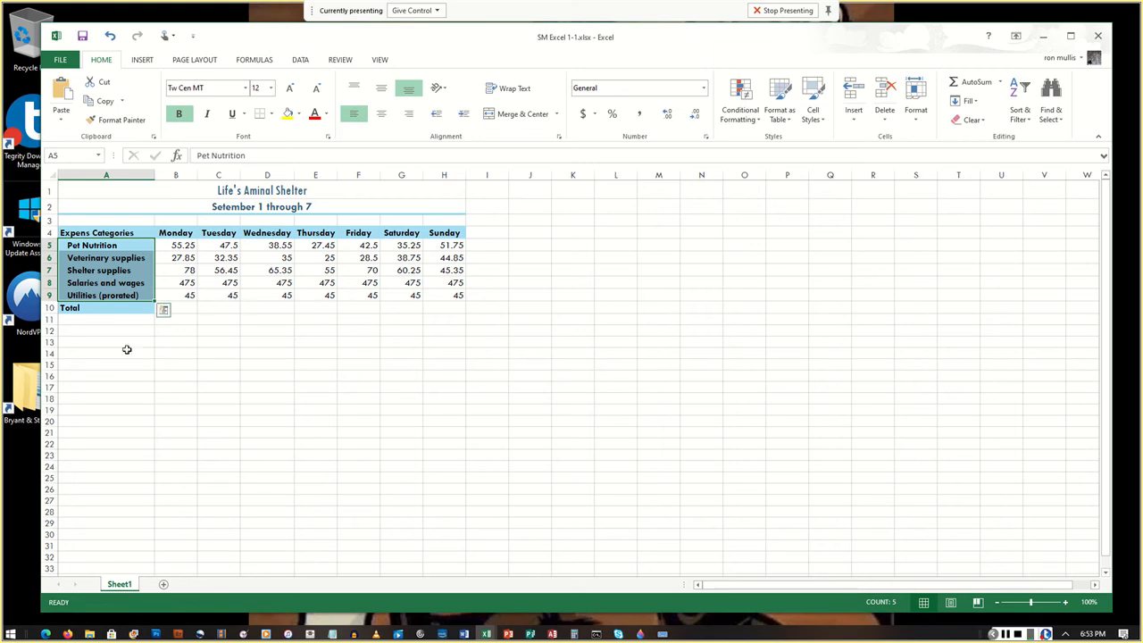
left_click(118, 310)
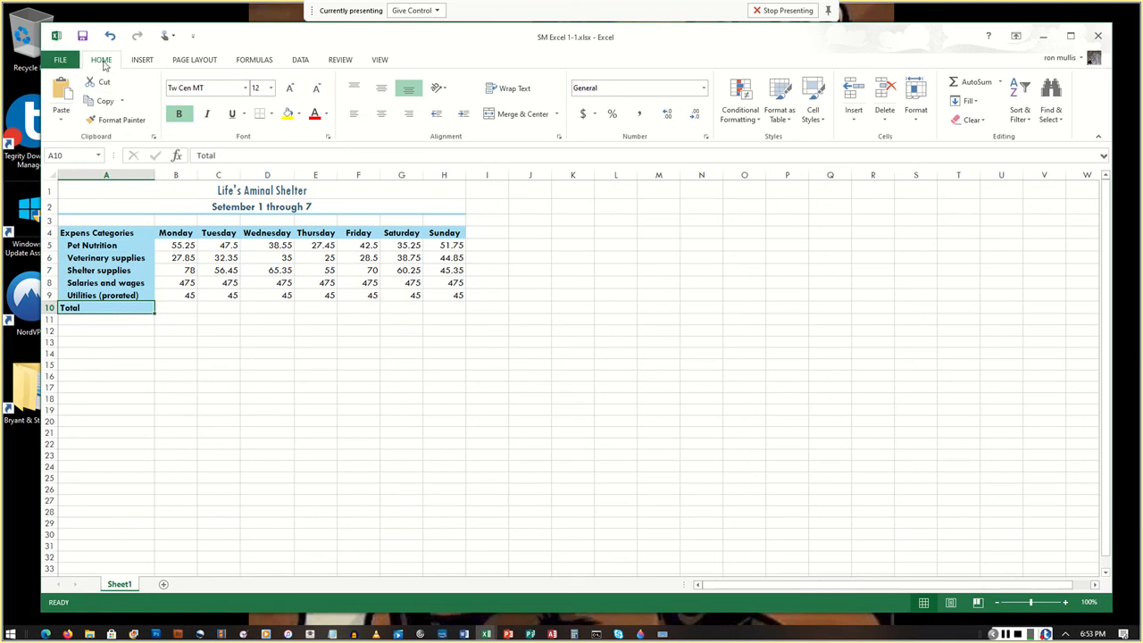
left_click(407, 114)
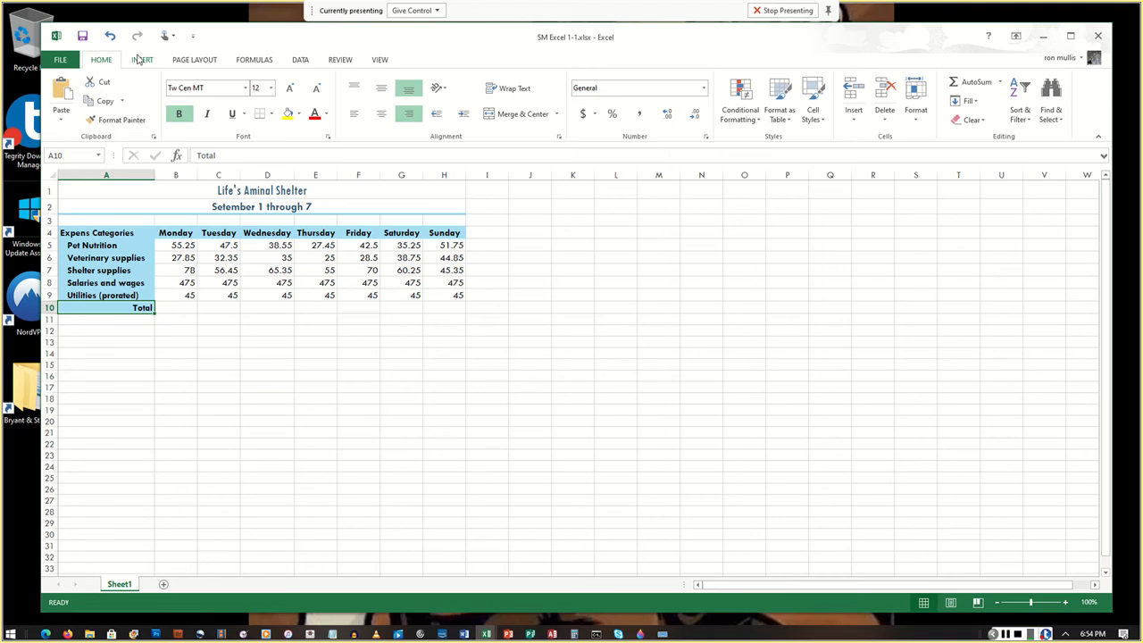
Total Monday's expenses in B10 with AutoSum over B5:B9 and fill the formula across to H10.
left_click(179, 307)
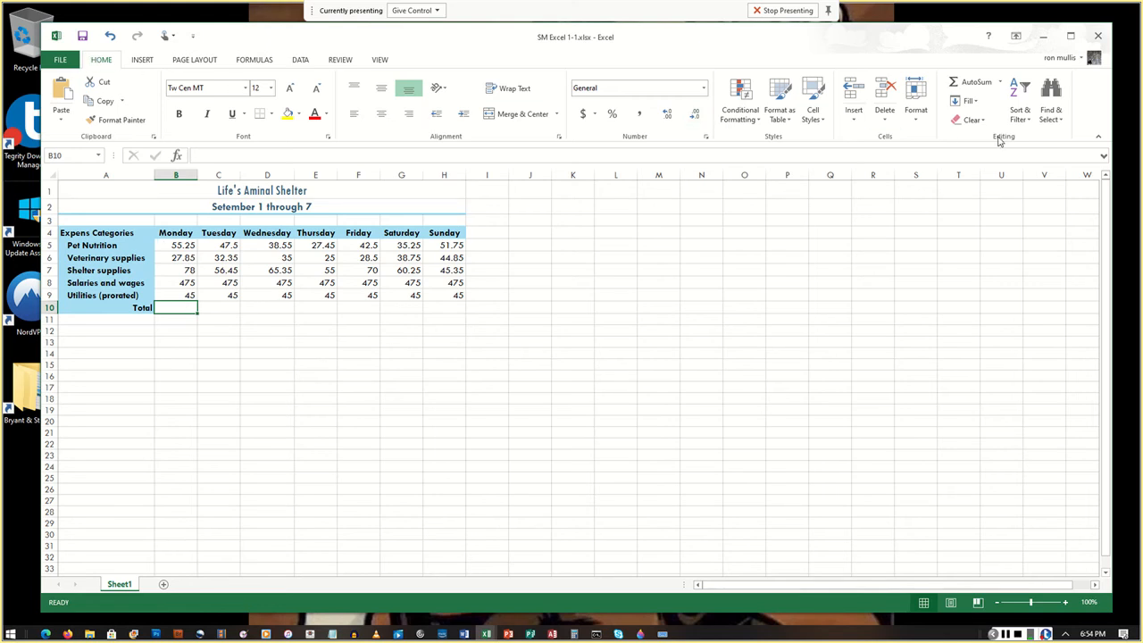
left_click(981, 87)
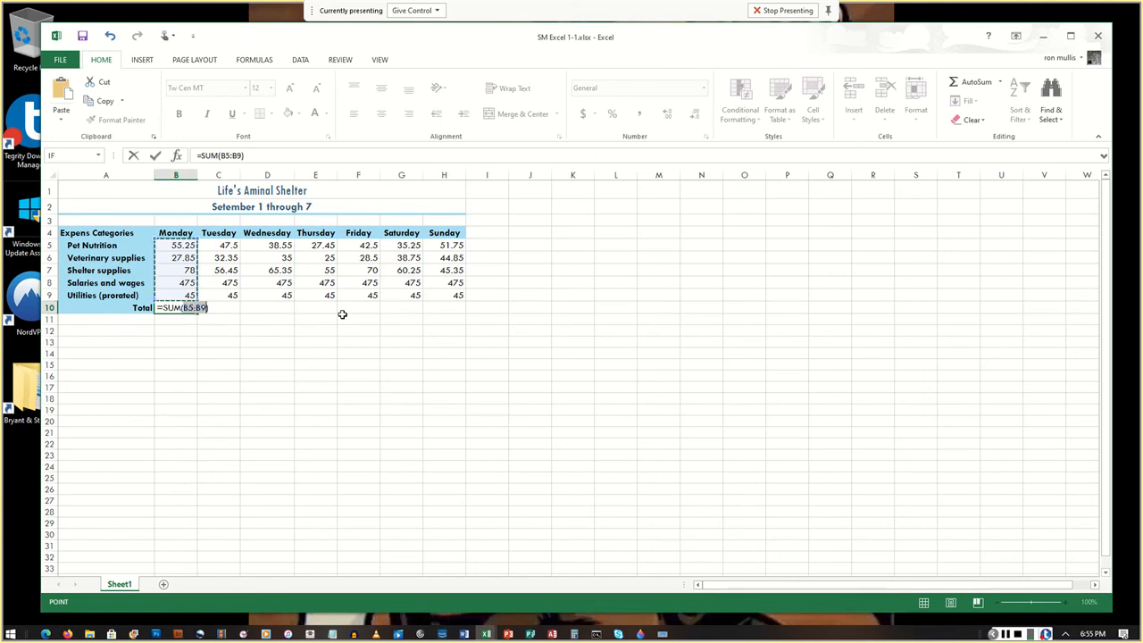
key("Return")
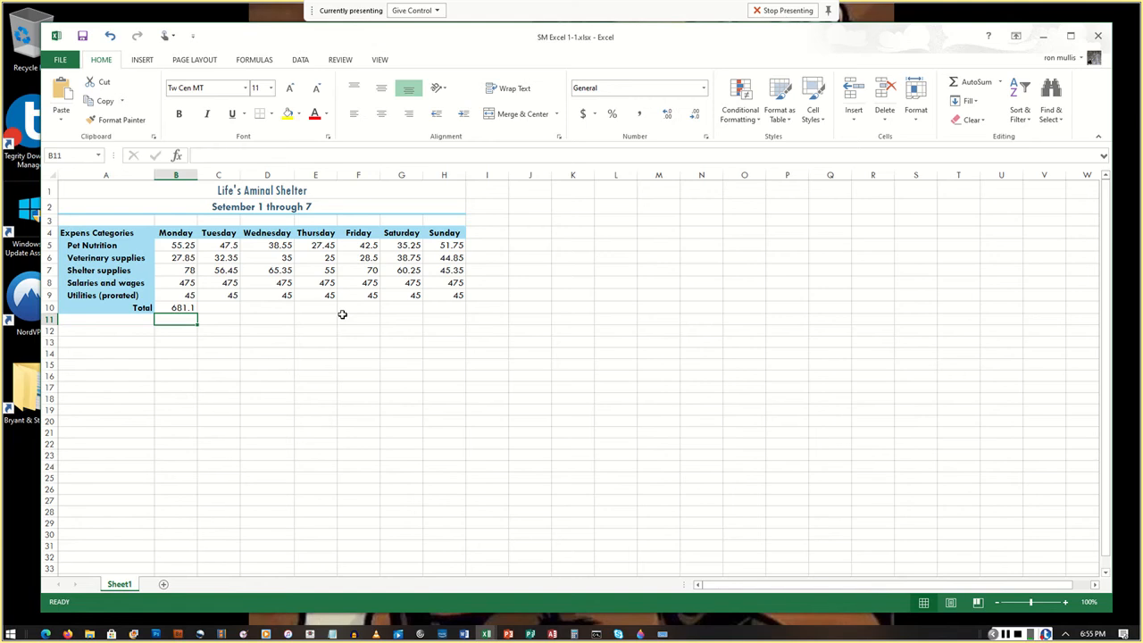
left_click(180, 305)
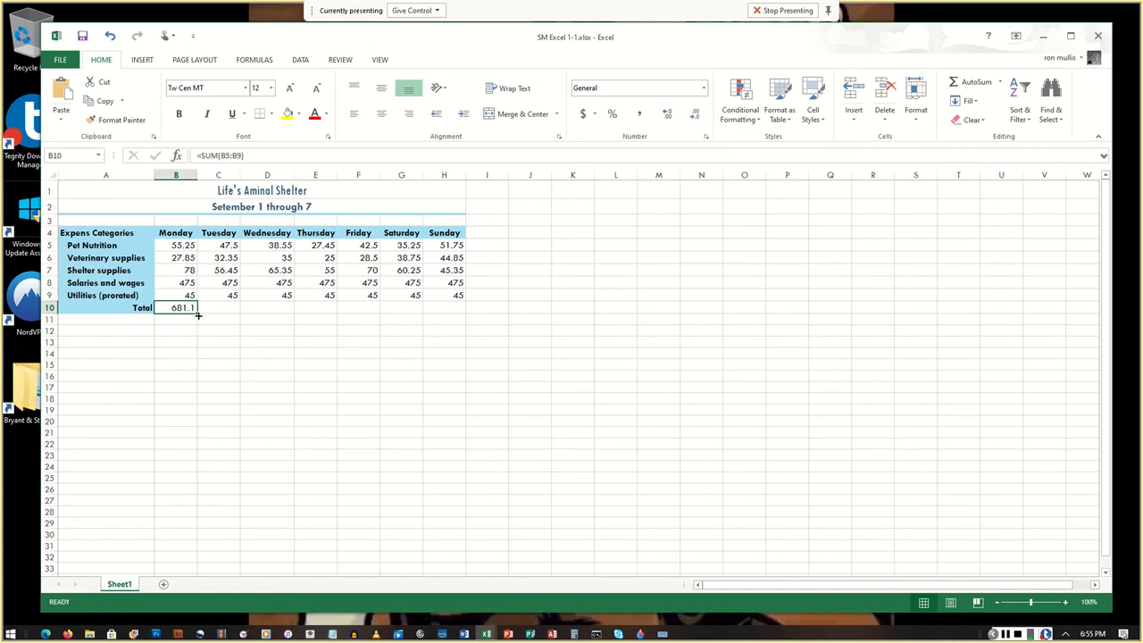
left_click_drag(199, 315, 465, 314)
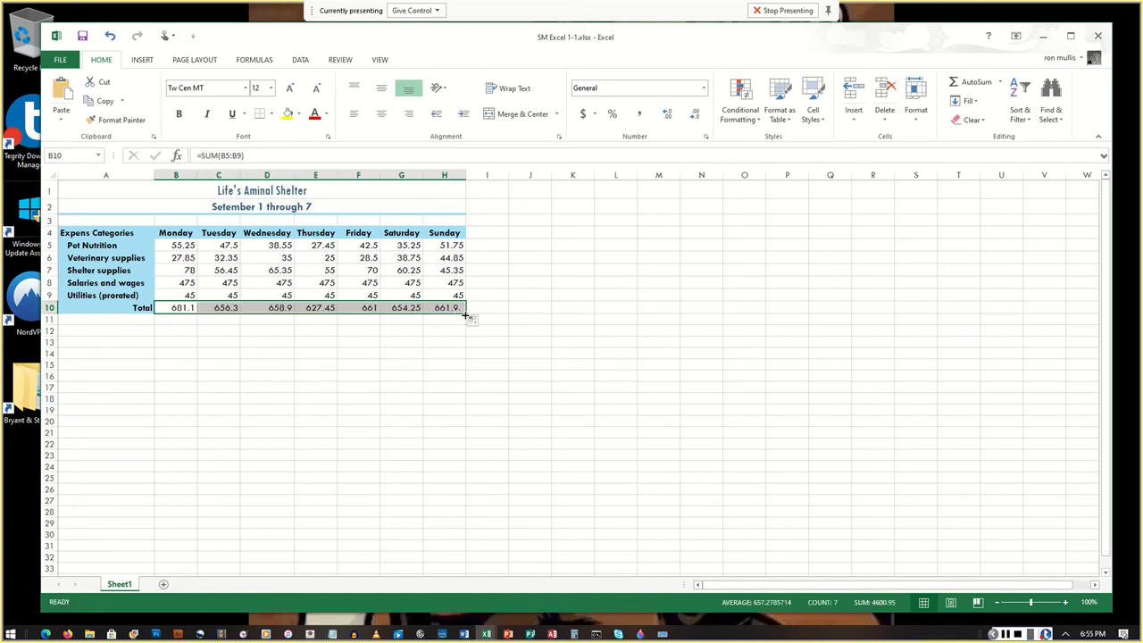
Check the copied SUM formulas in C10 through H10 for the correct column references.
left_click(217, 308)
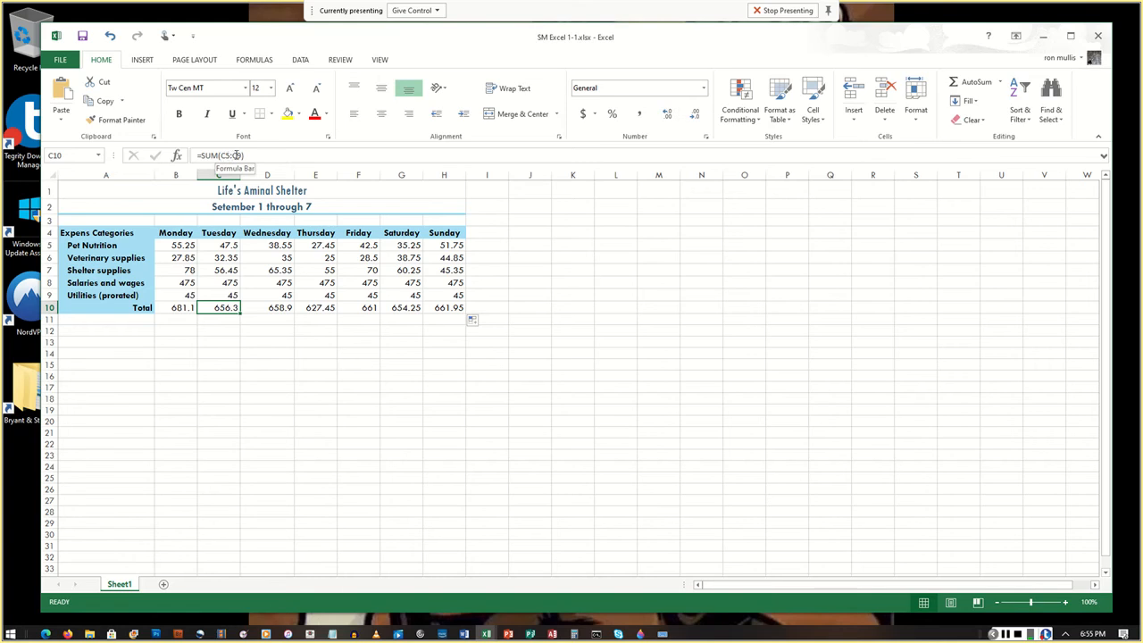
left_click(284, 308)
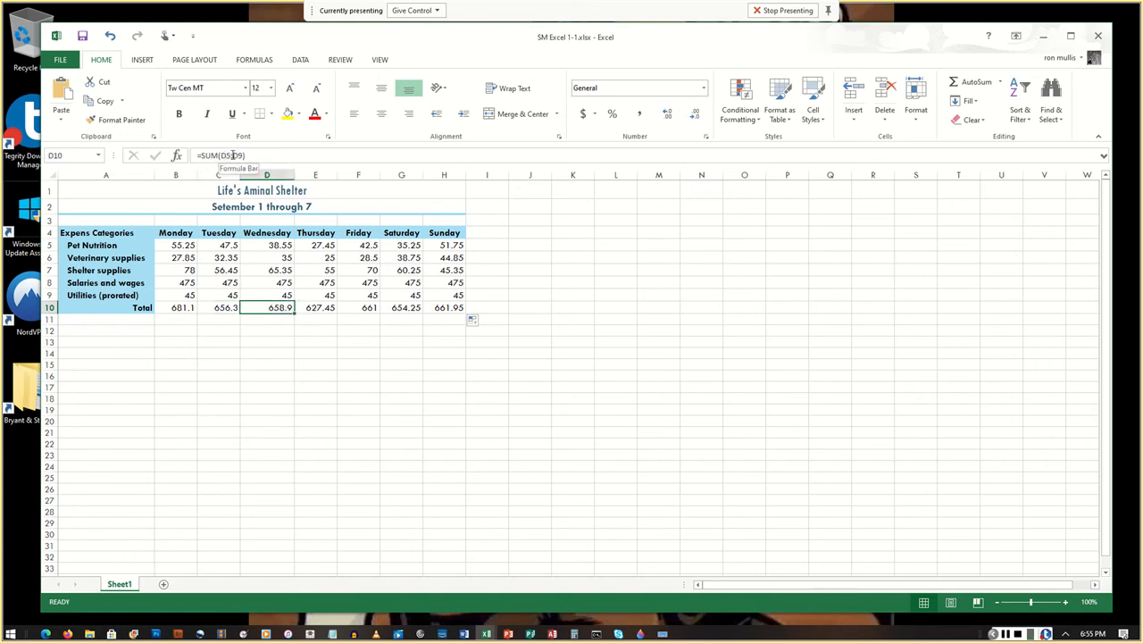
left_click(320, 307)
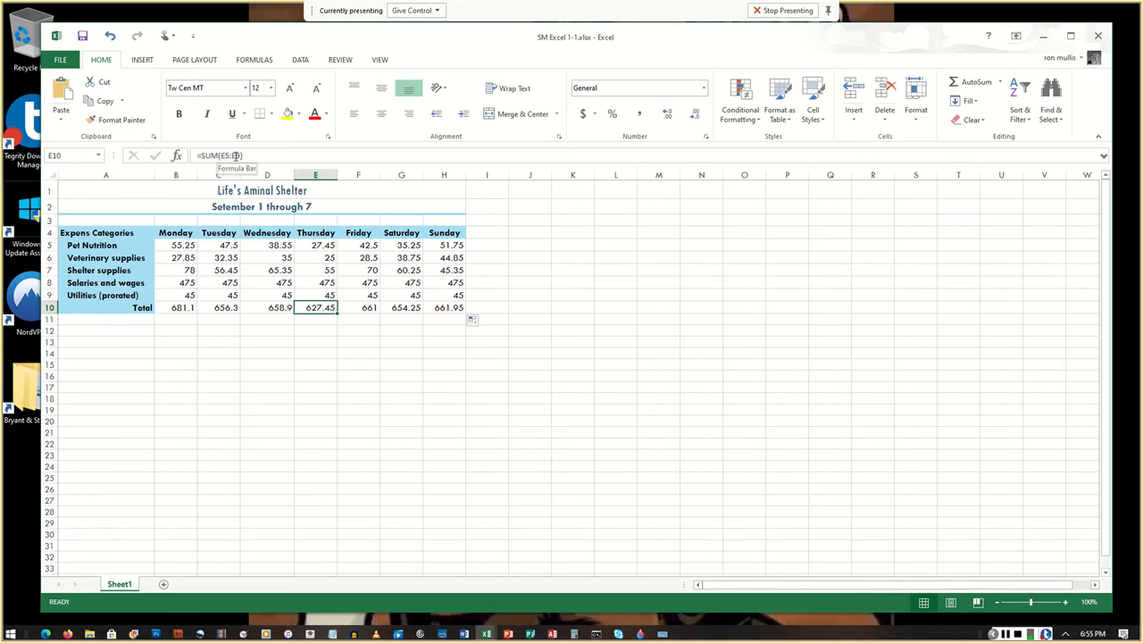
left_click(362, 306)
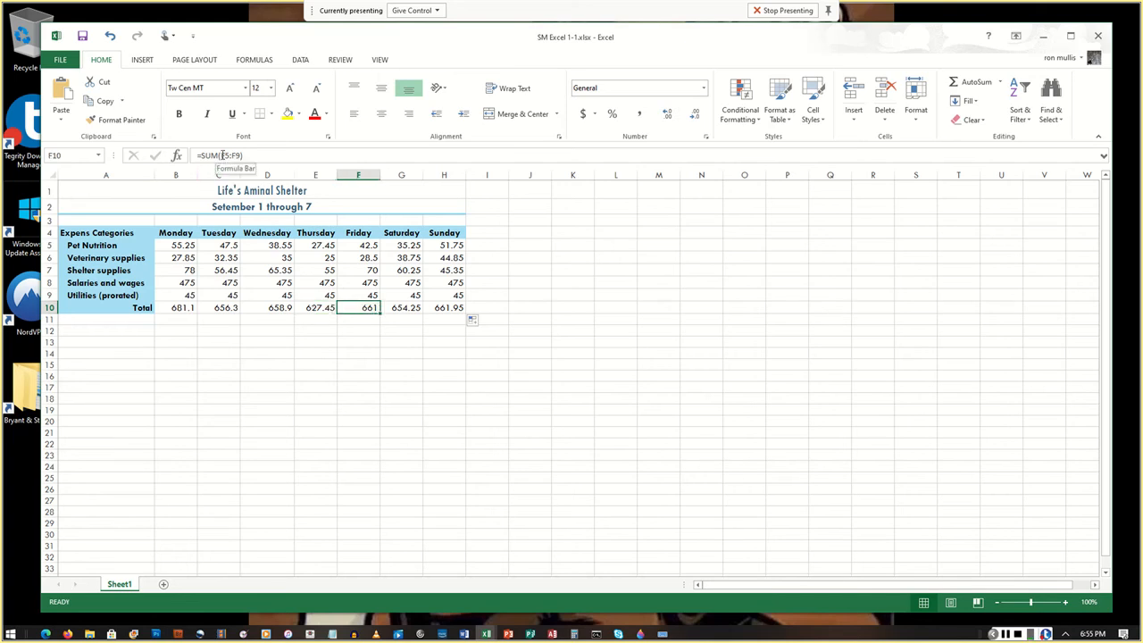
left_click(400, 308)
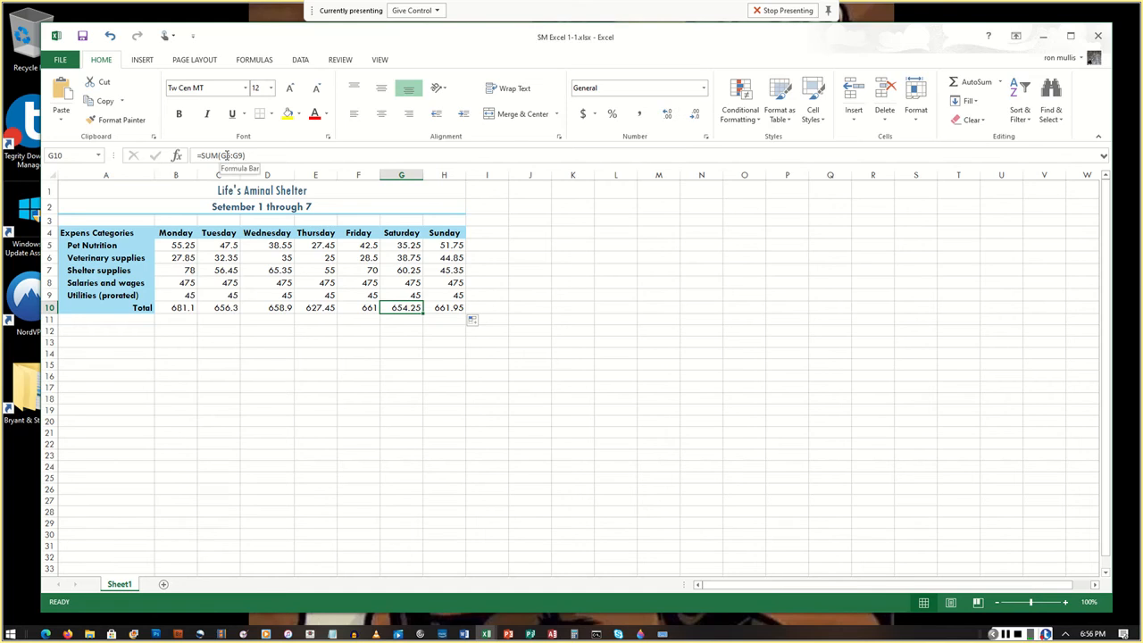
left_click(454, 308)
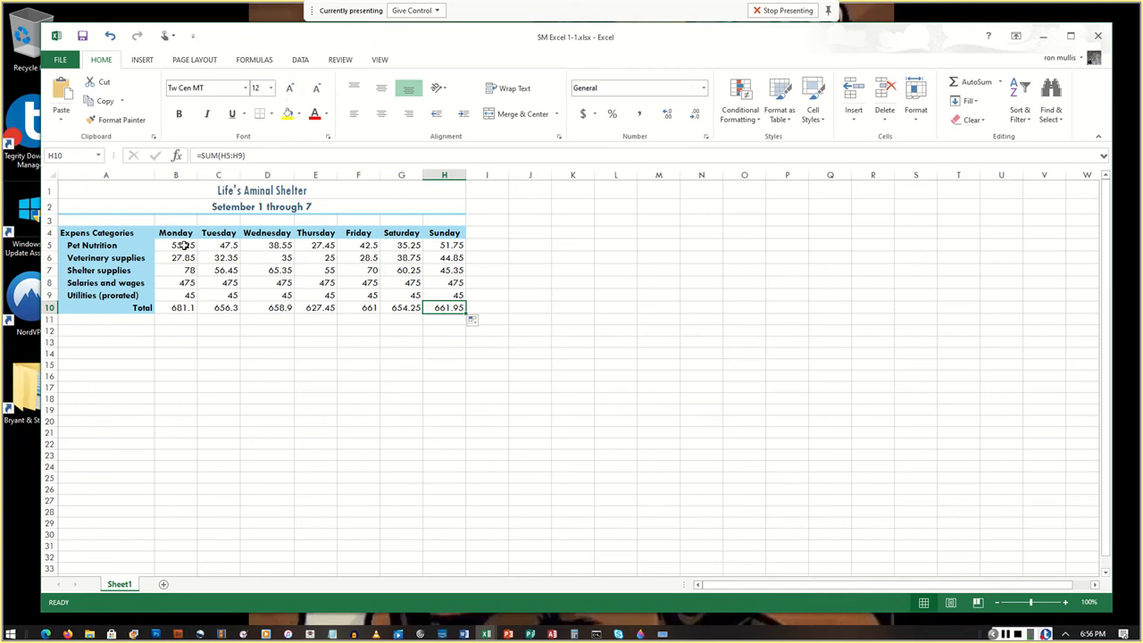
Format the amounts in B5:H10 as Accounting with no decimal places and save the workbook.
left_click_drag(183, 246, 447, 308)
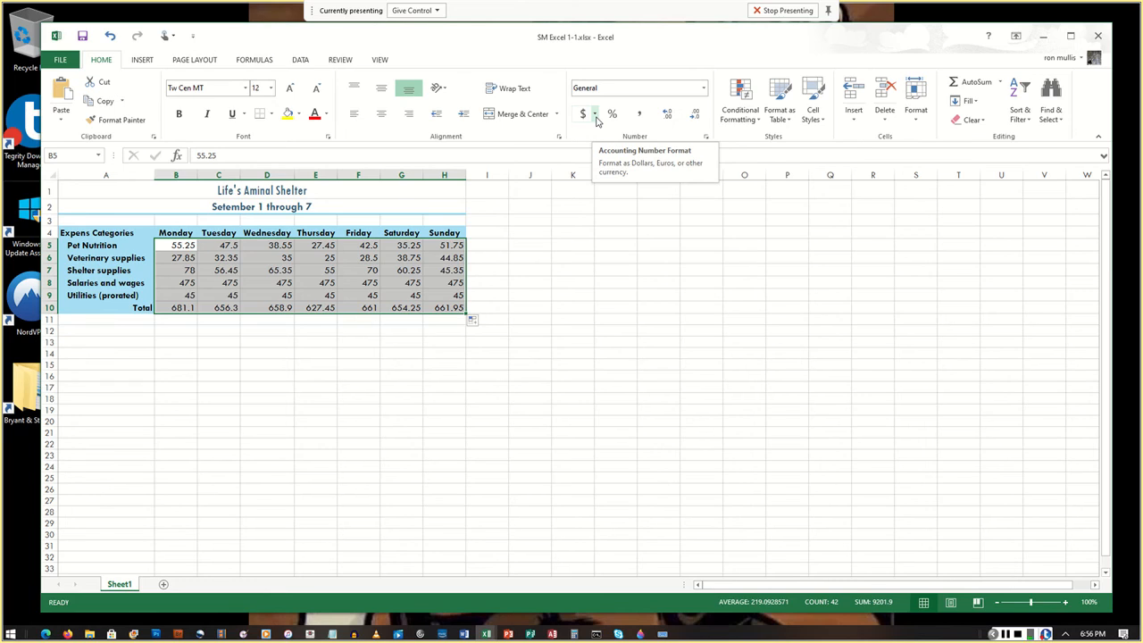
left_click(703, 89)
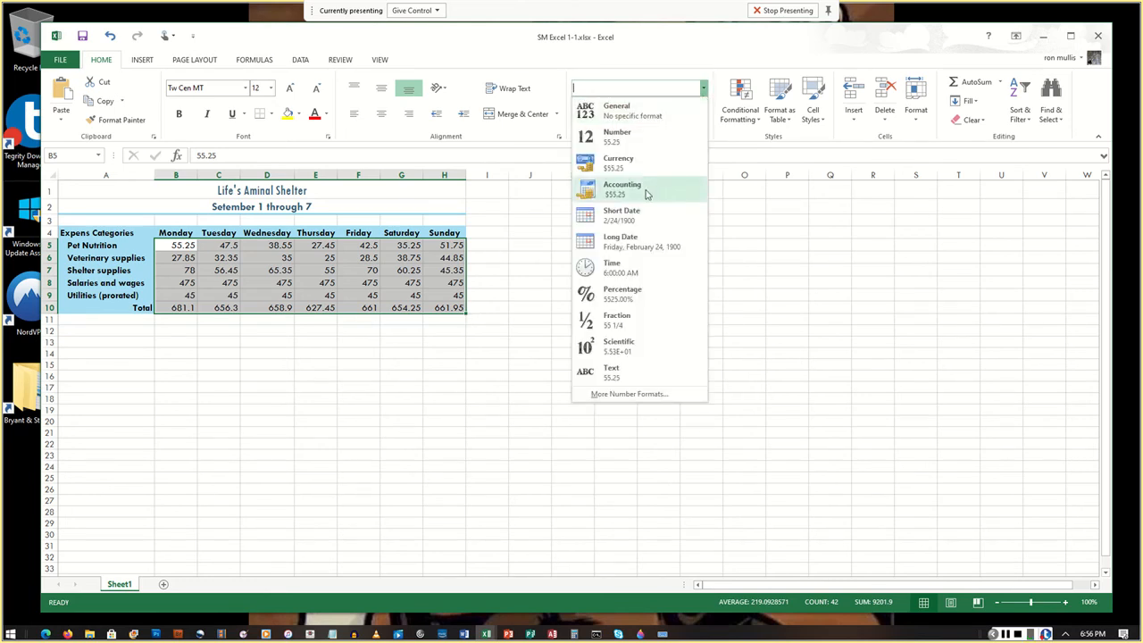
left_click(584, 74)
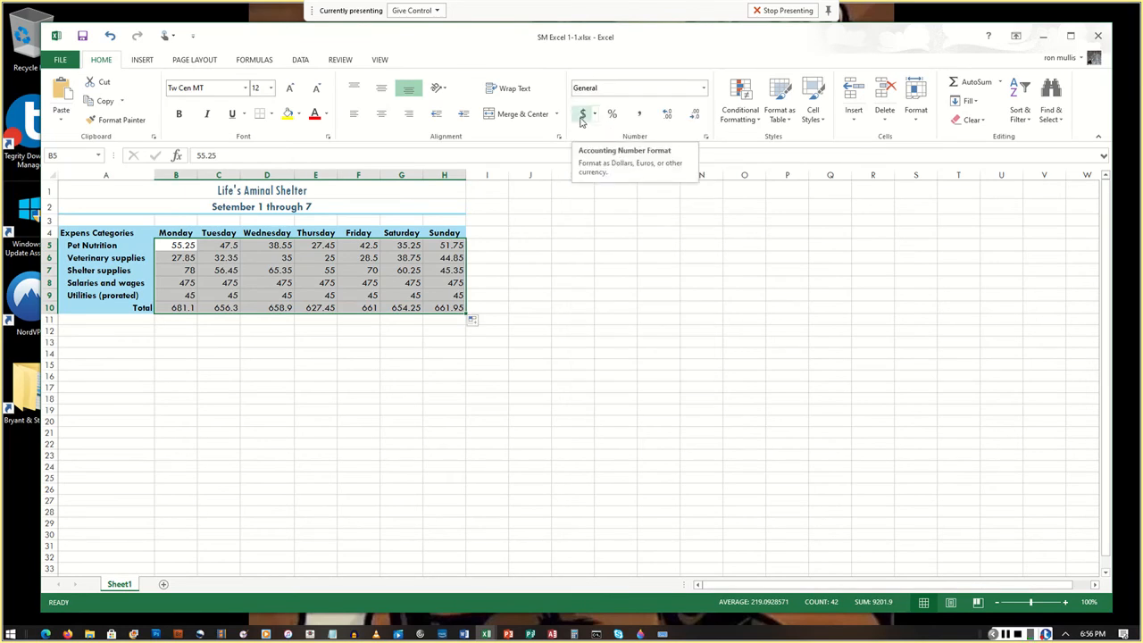
left_click(582, 117)
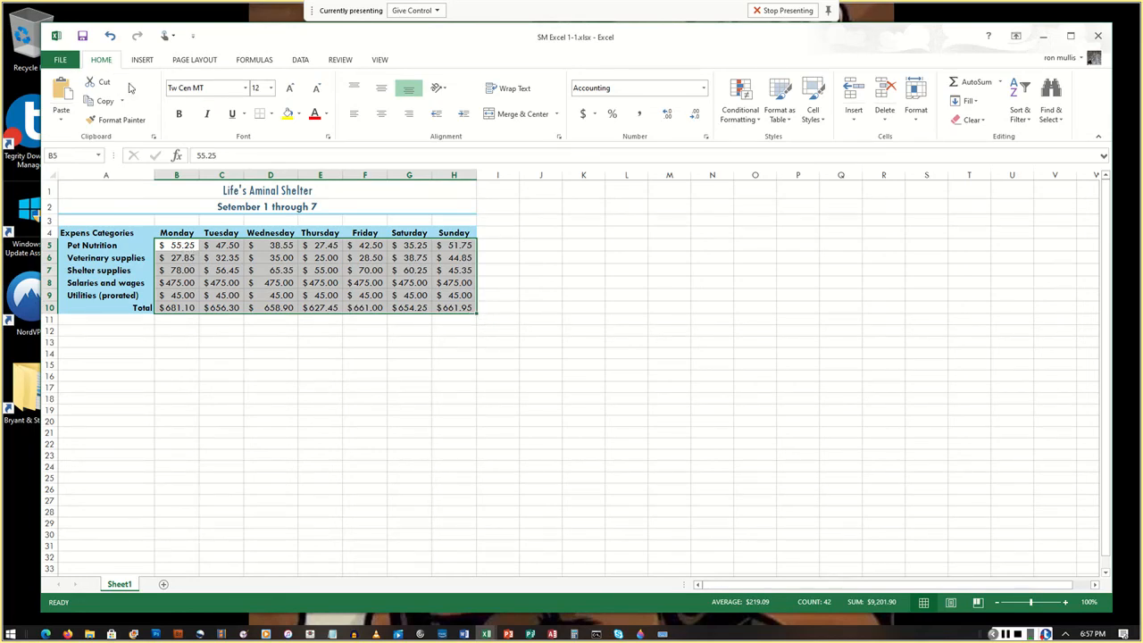
left_click(693, 117)
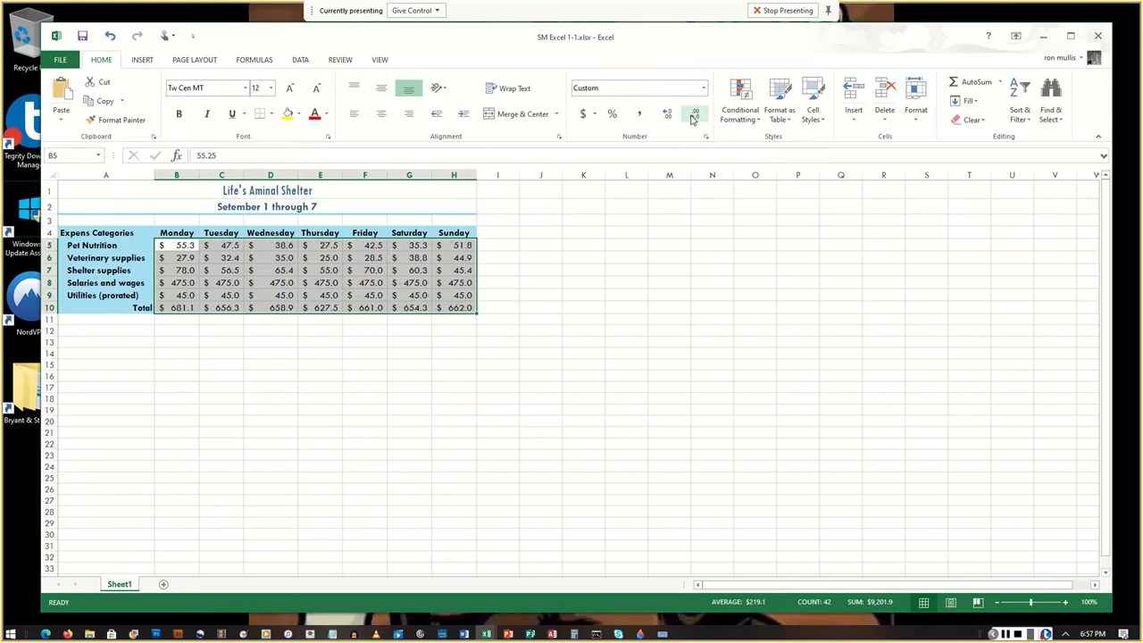
left_click(693, 117)
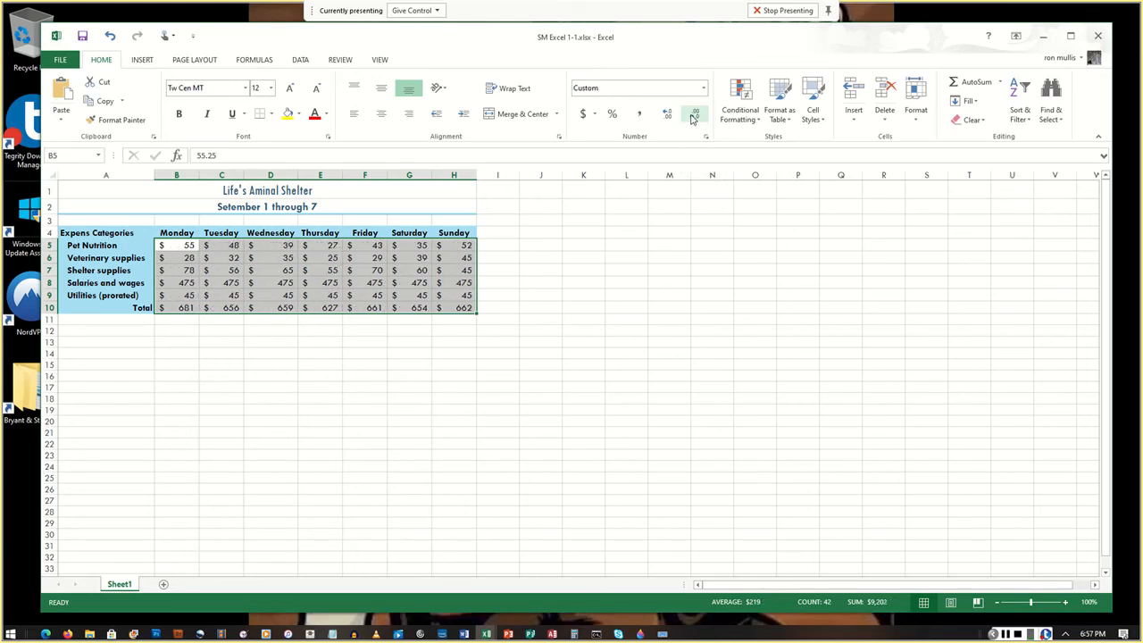
left_click(82, 38)
Bring up the on-screen keyboard and select rows 4 and 10 together.
left_click(48, 233)
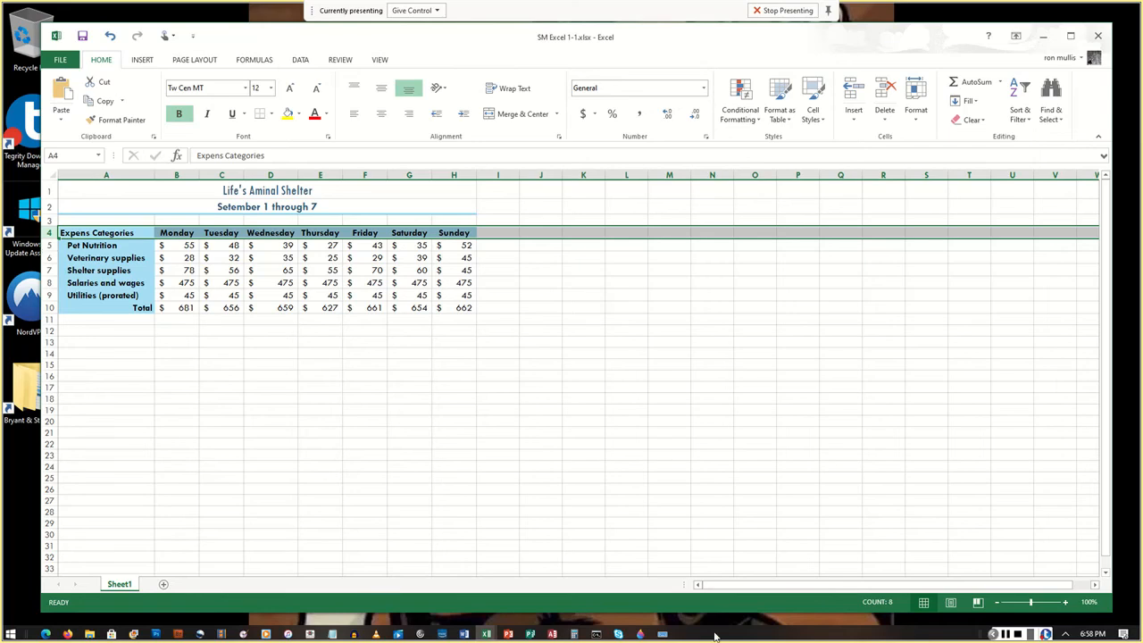
left_click(662, 634)
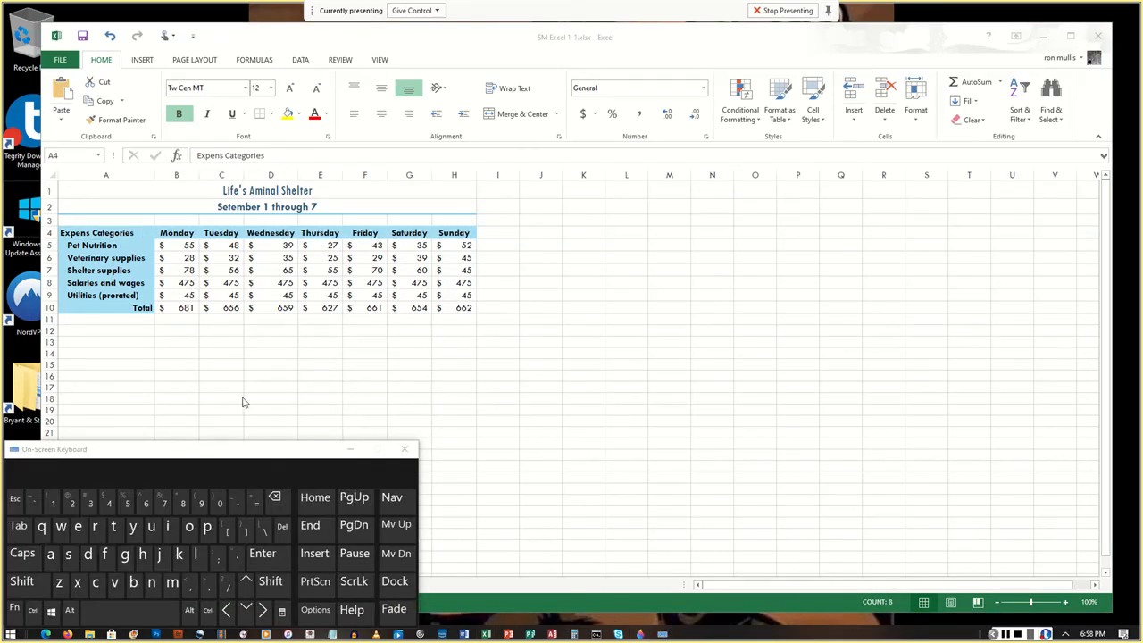
key("ctrl")
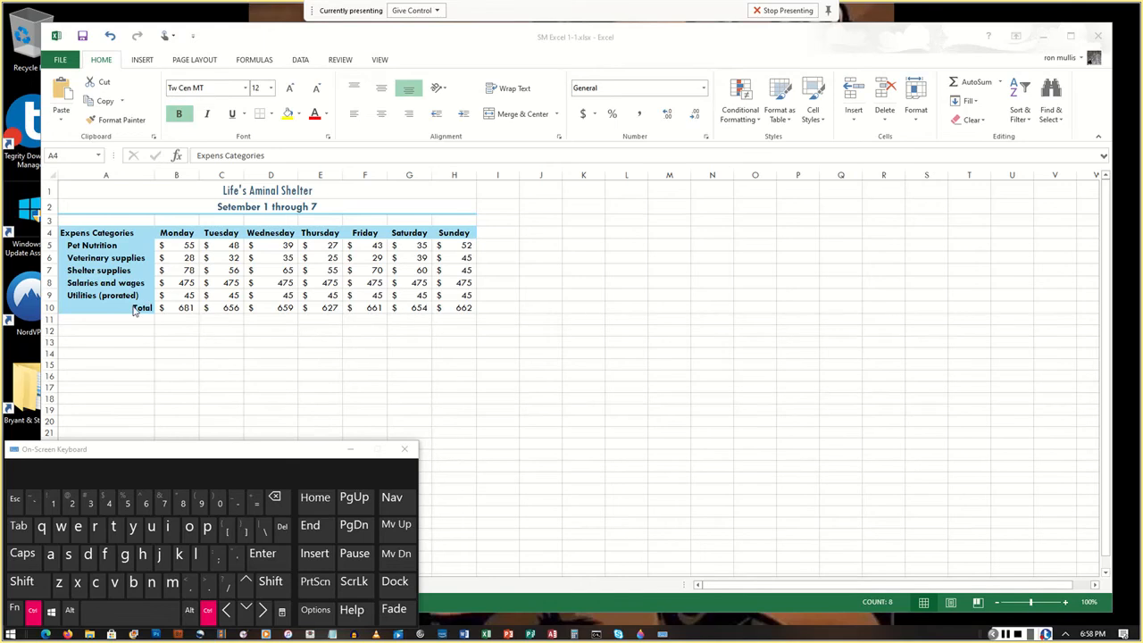
left_click(48, 308, "ctrl")
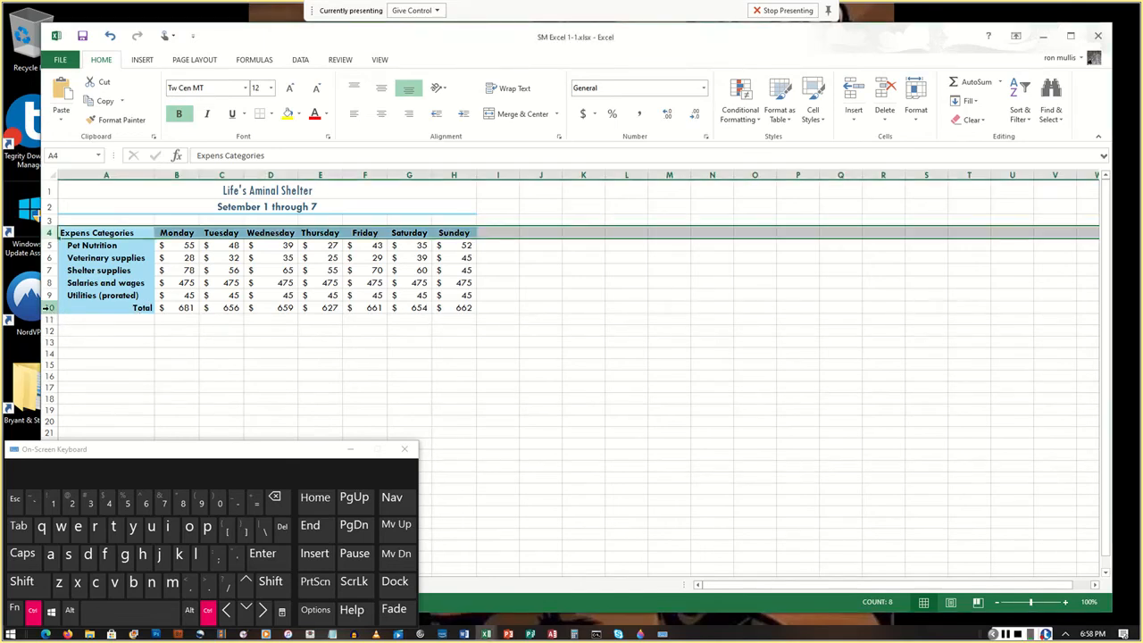
left_click(48, 308, "ctrl")
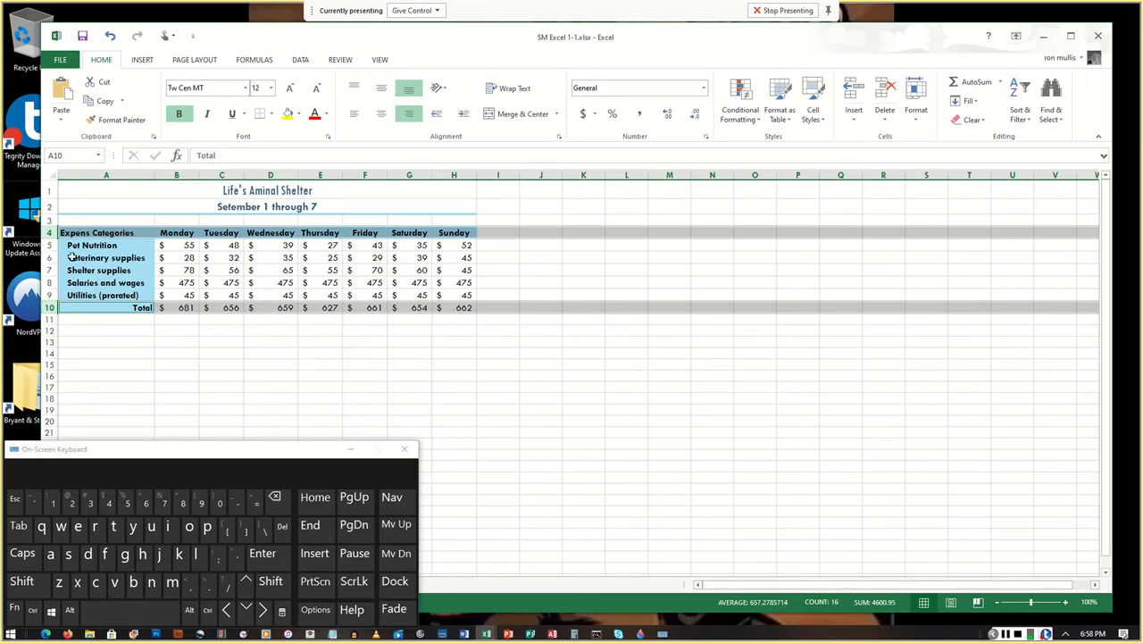
right_click(98, 233)
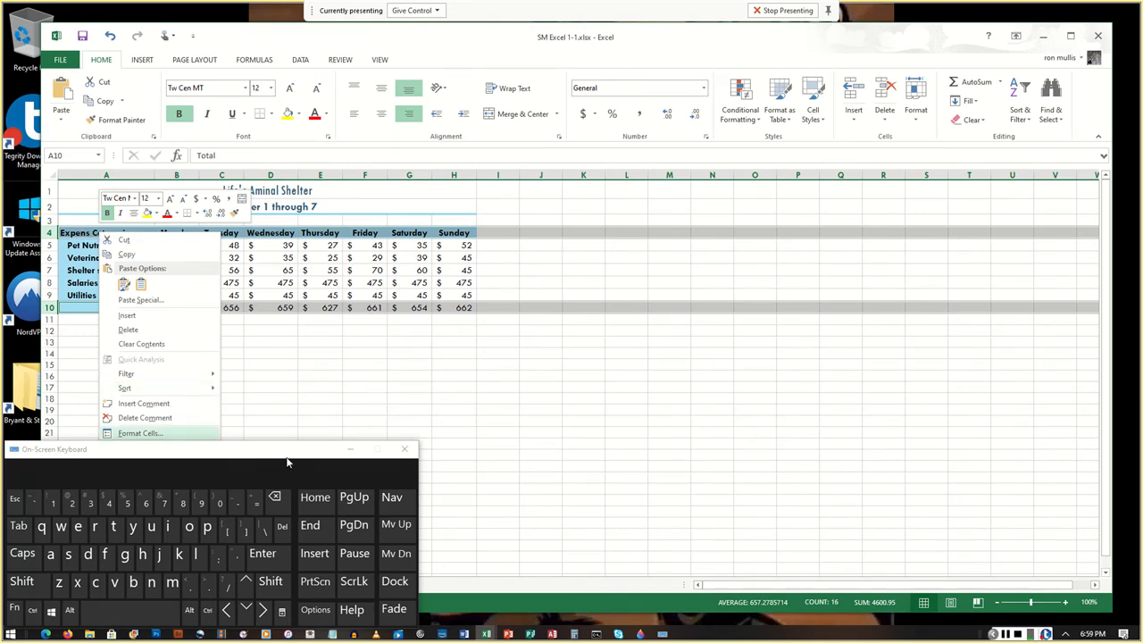
left_click_drag(320, 467, 977, 454)
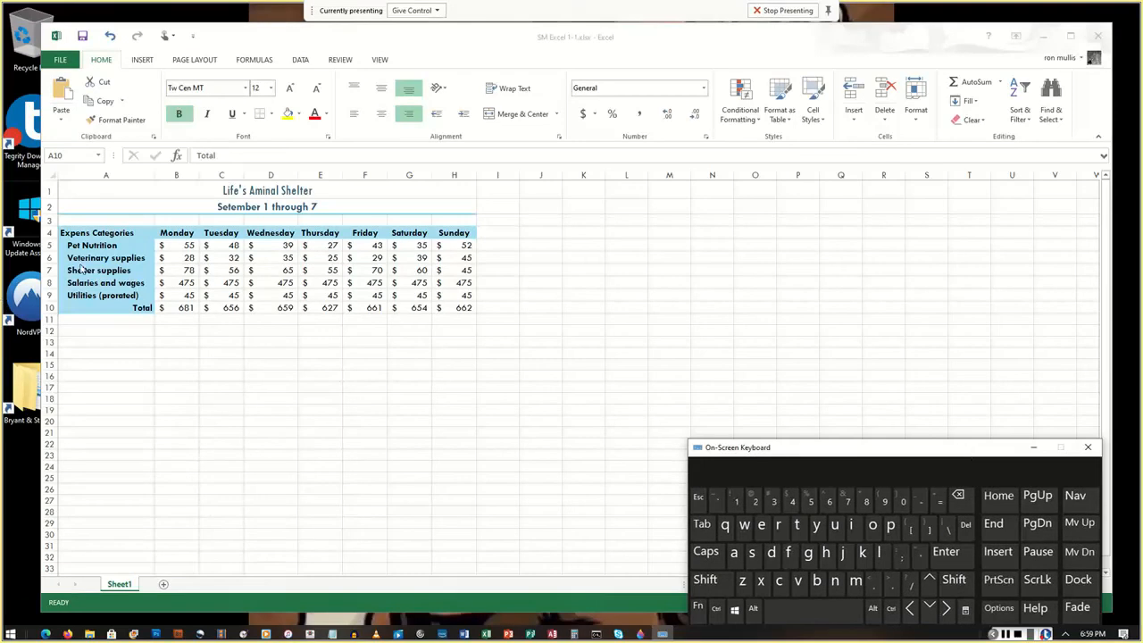
left_click(402, 47)
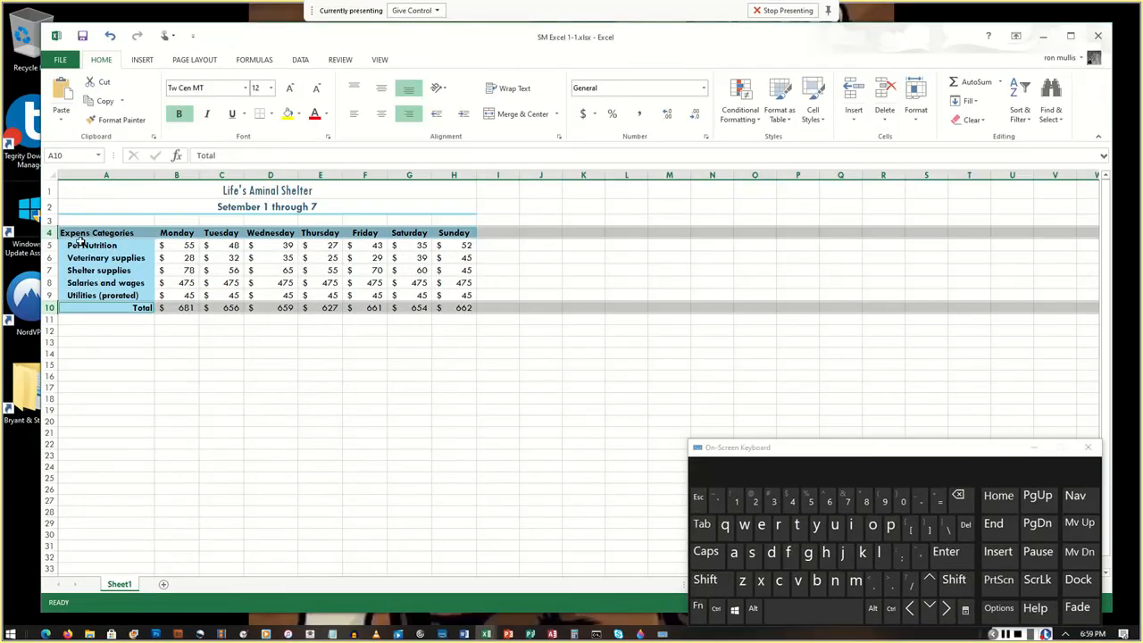
right_click(83, 232)
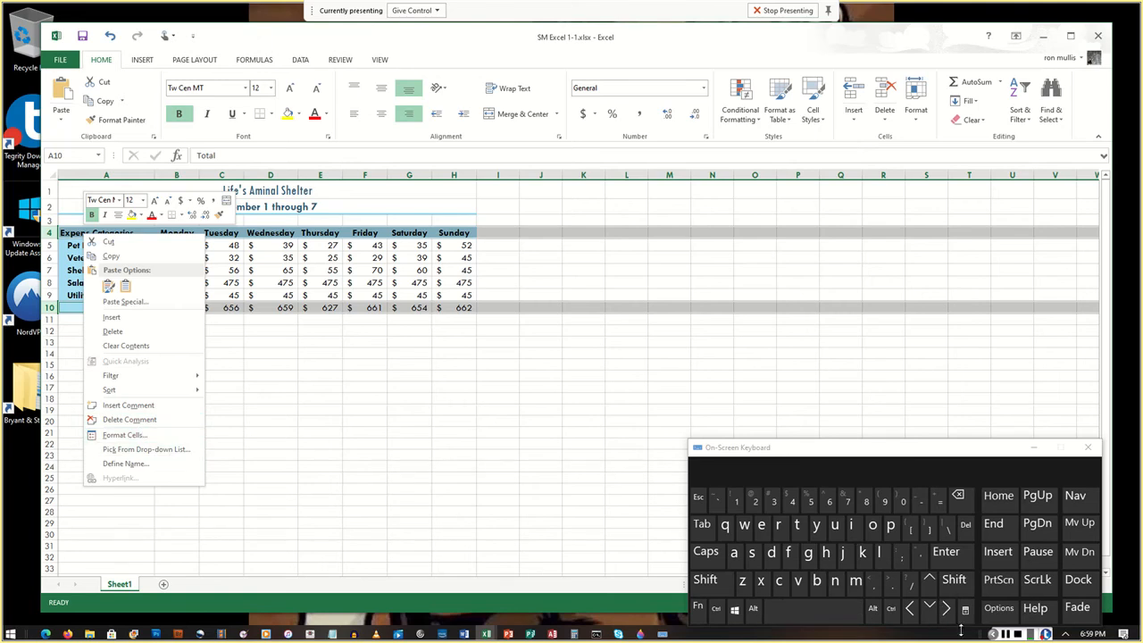
left_click(1006, 635)
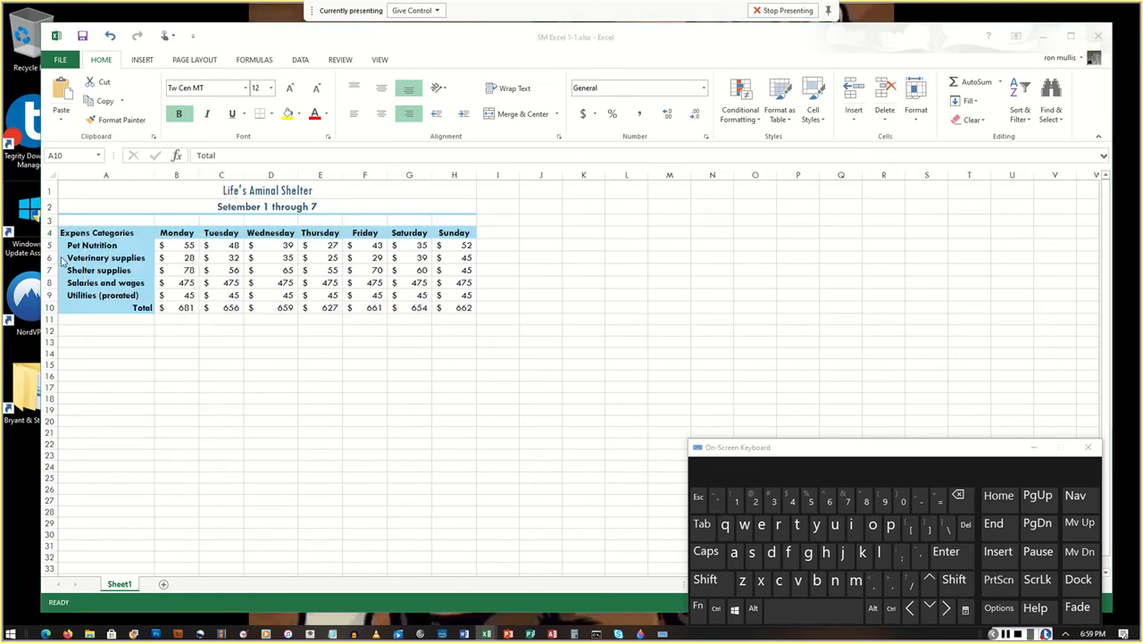
Set the height of the selected rows 4 and 10 to 25.
left_click(49, 230)
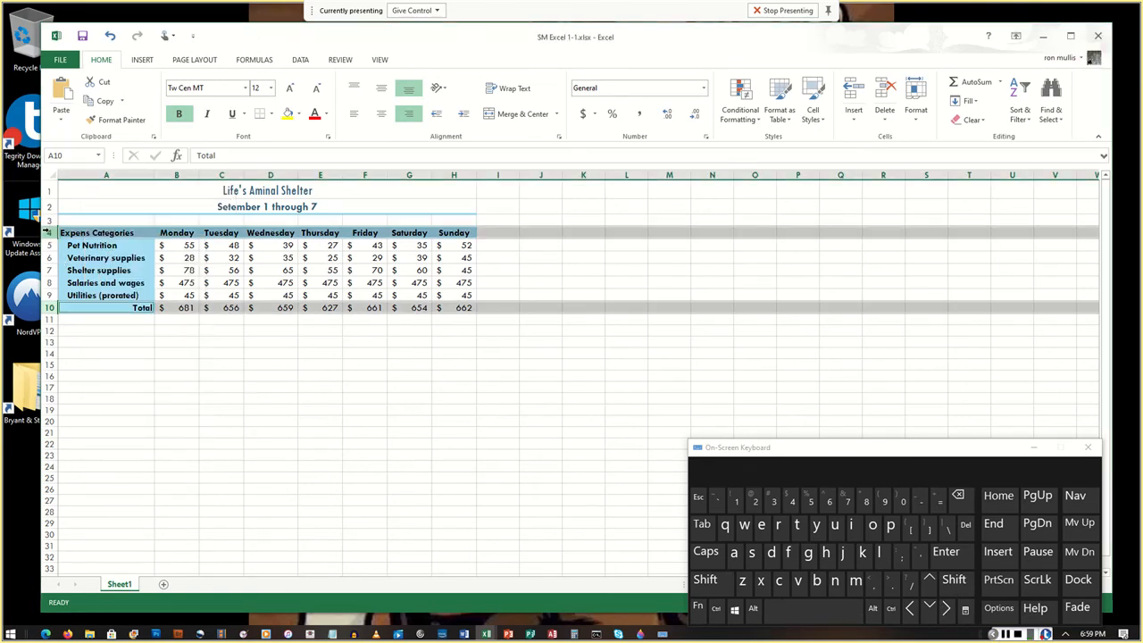
right_click(49, 230)
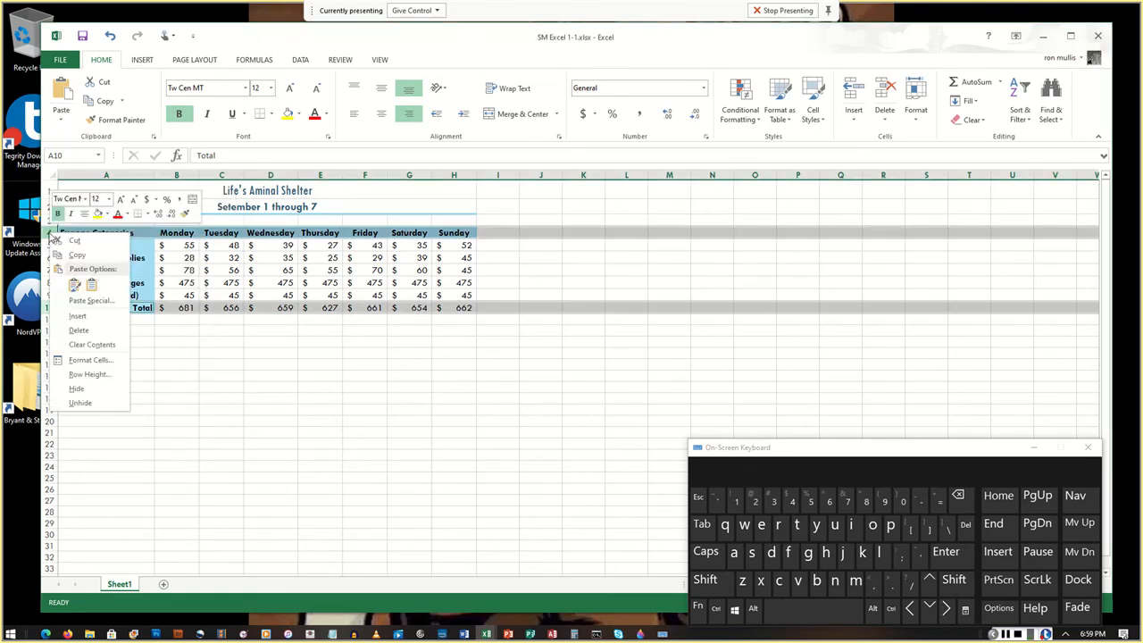
left_click(90, 374)
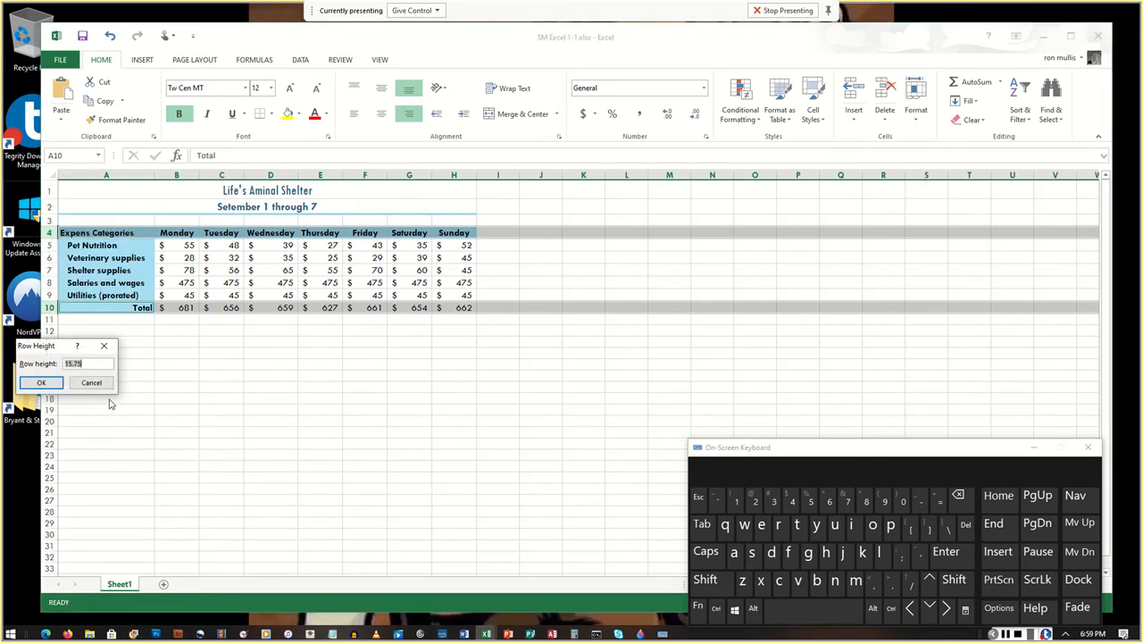
type("25")
left_click(43, 384)
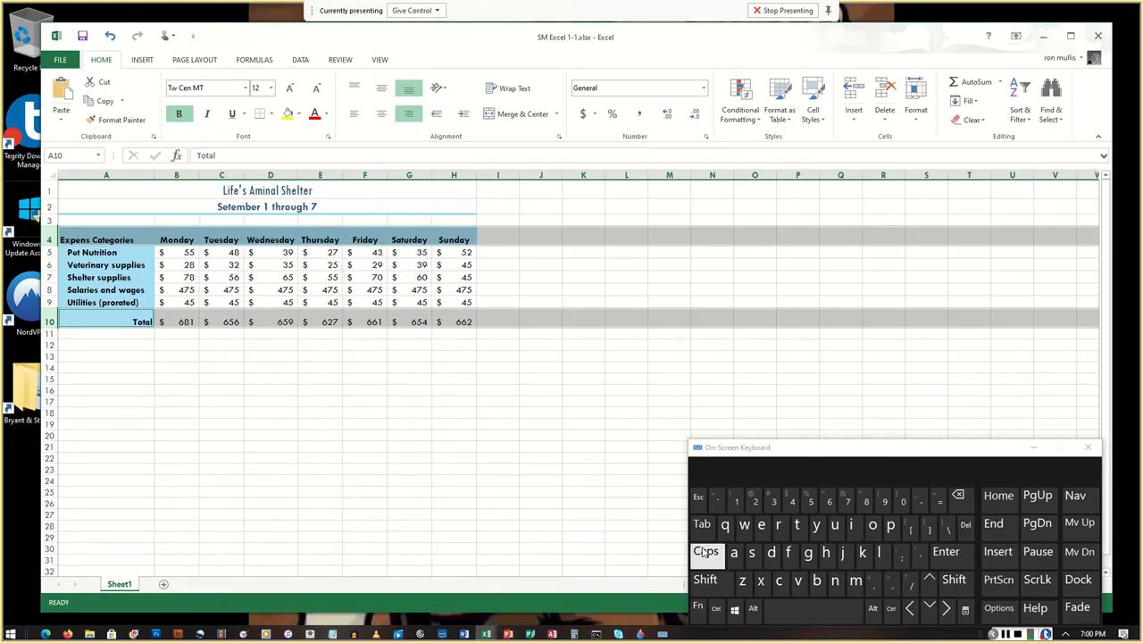
Increase the height of expense rows 5 through 9 together by resizing the boundary below row 9.
left_click(48, 253)
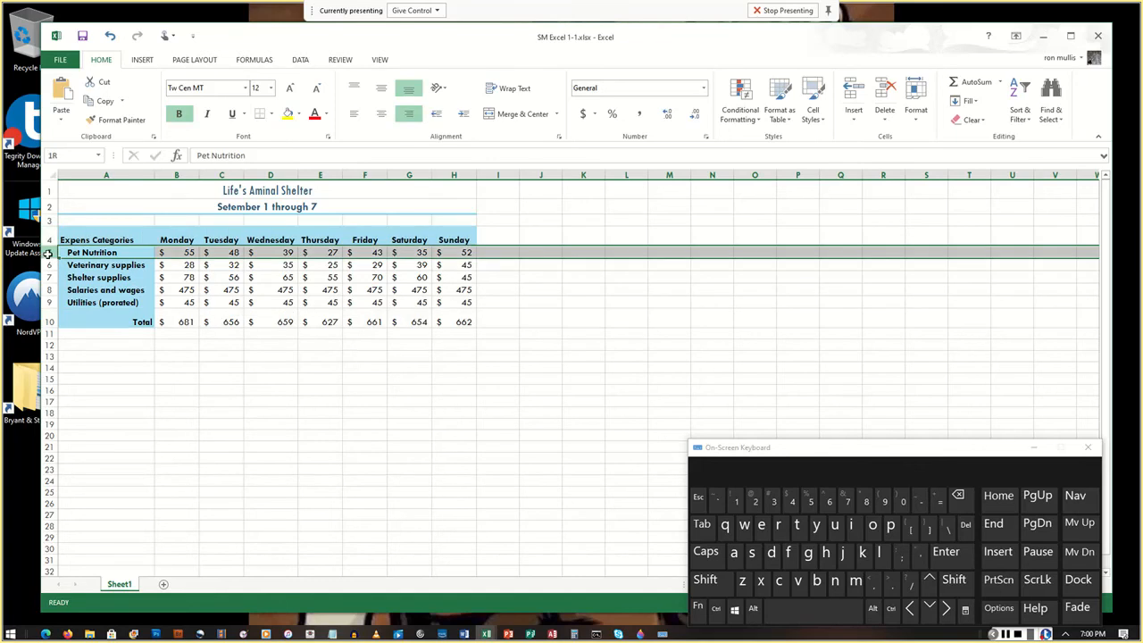
left_click_drag(48, 253, 42, 304)
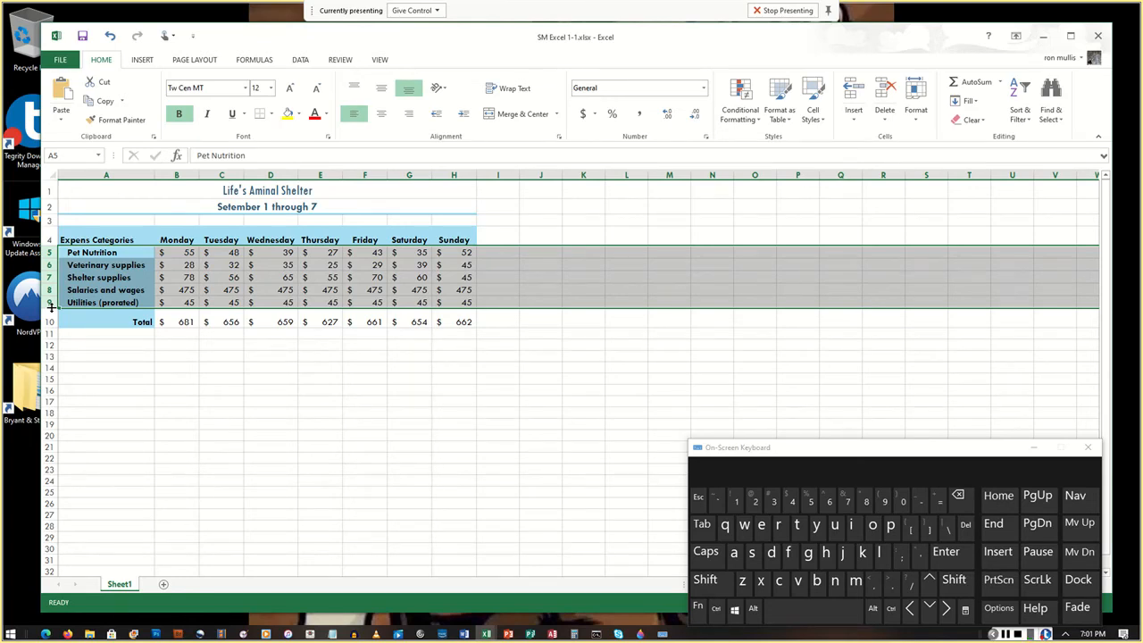
left_click_drag(52, 305, 52, 304)
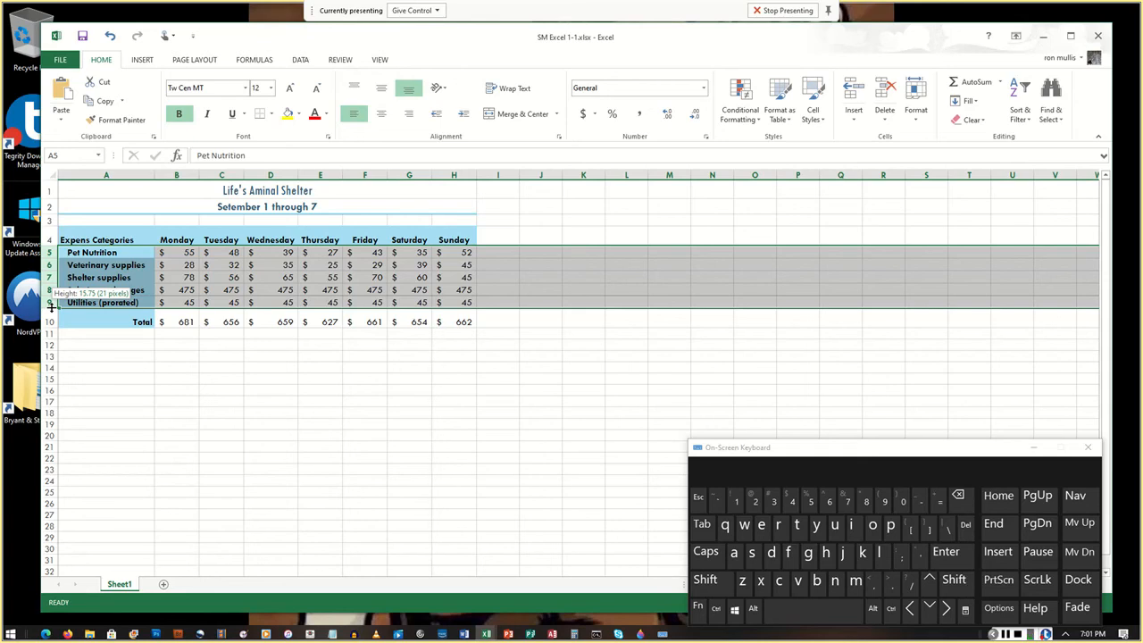
left_click_drag(52, 307, 42, 311)
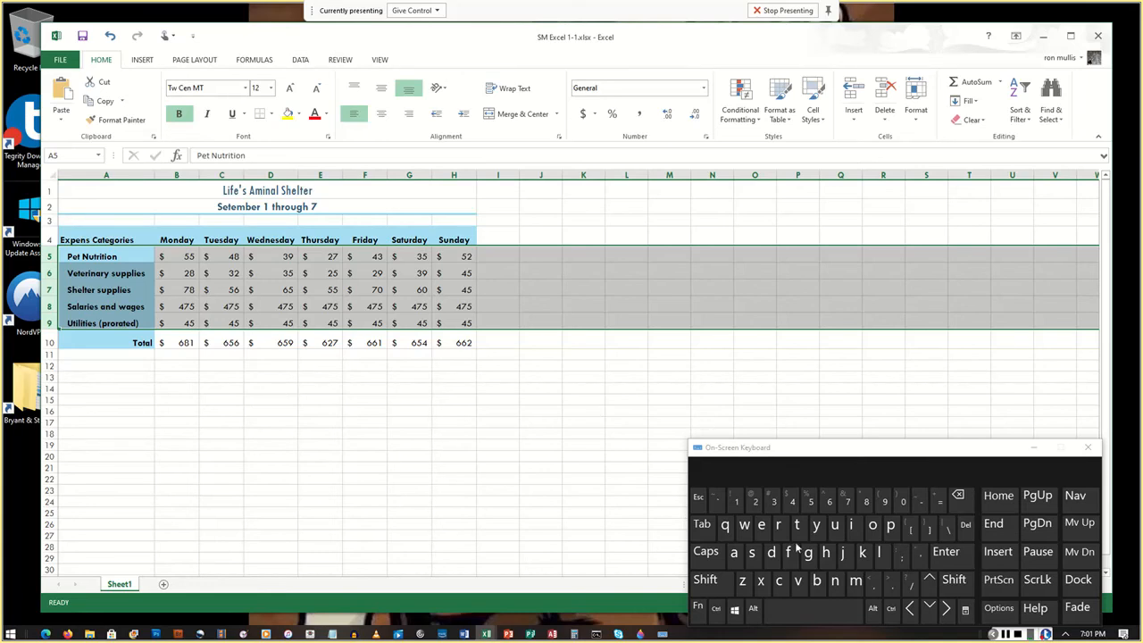
left_click(1005, 635)
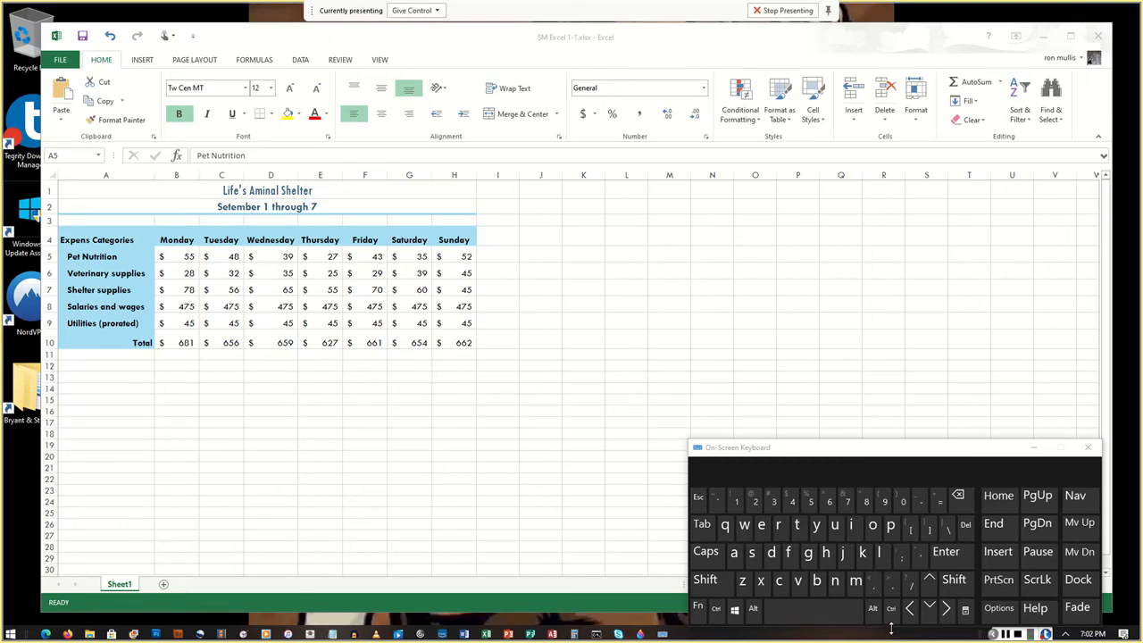
left_click(892, 609)
left_click(220, 309)
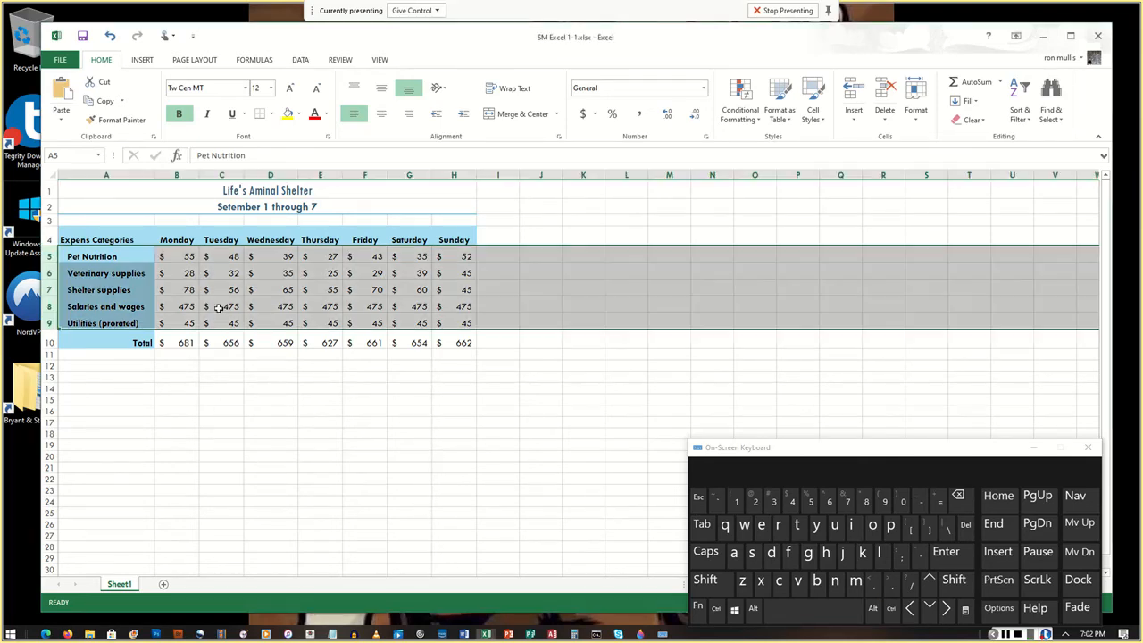
Insert a blank row above the Utilities (prorated) row.
left_click(98, 323)
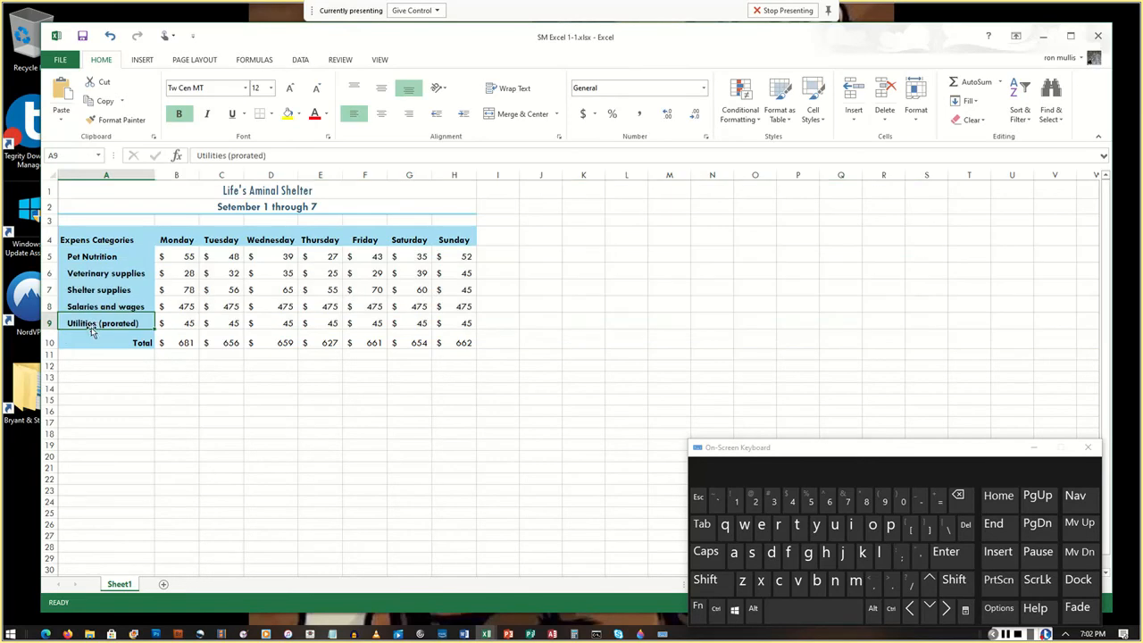
right_click(48, 322)
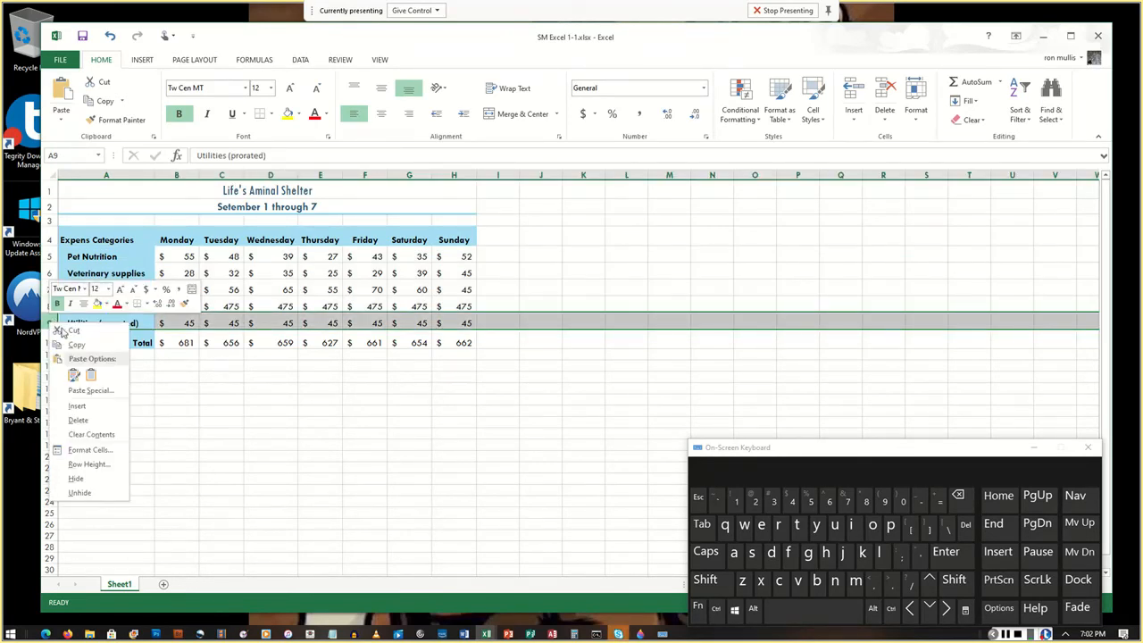
left_click(77, 406)
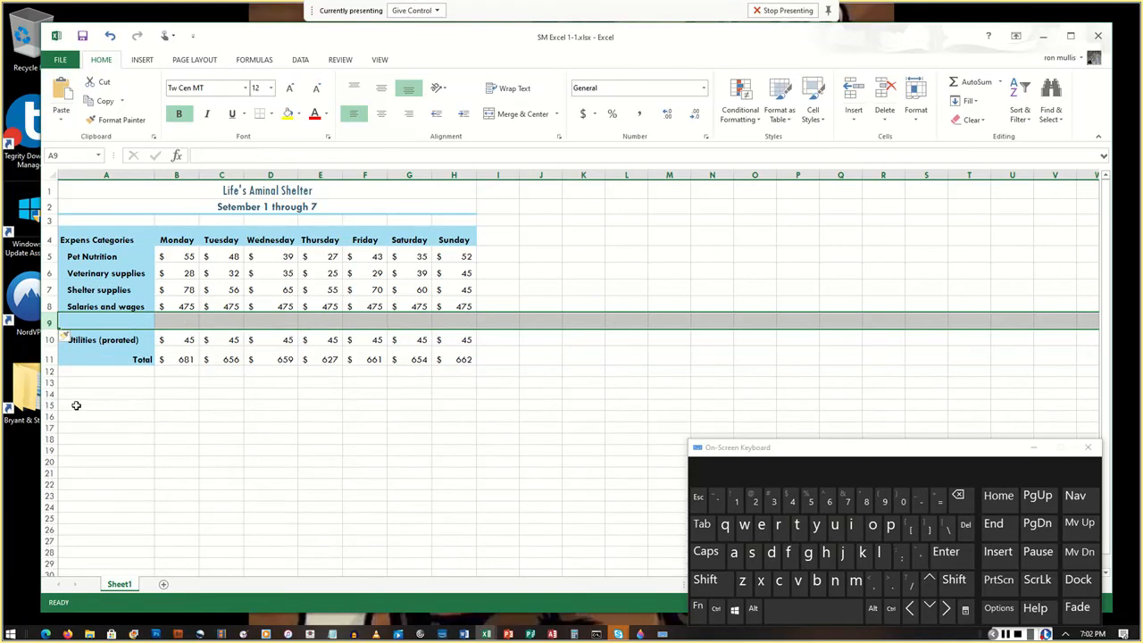
Enter the category label "Cages and equipment" in cell A9 of the new row.
left_click(96, 323)
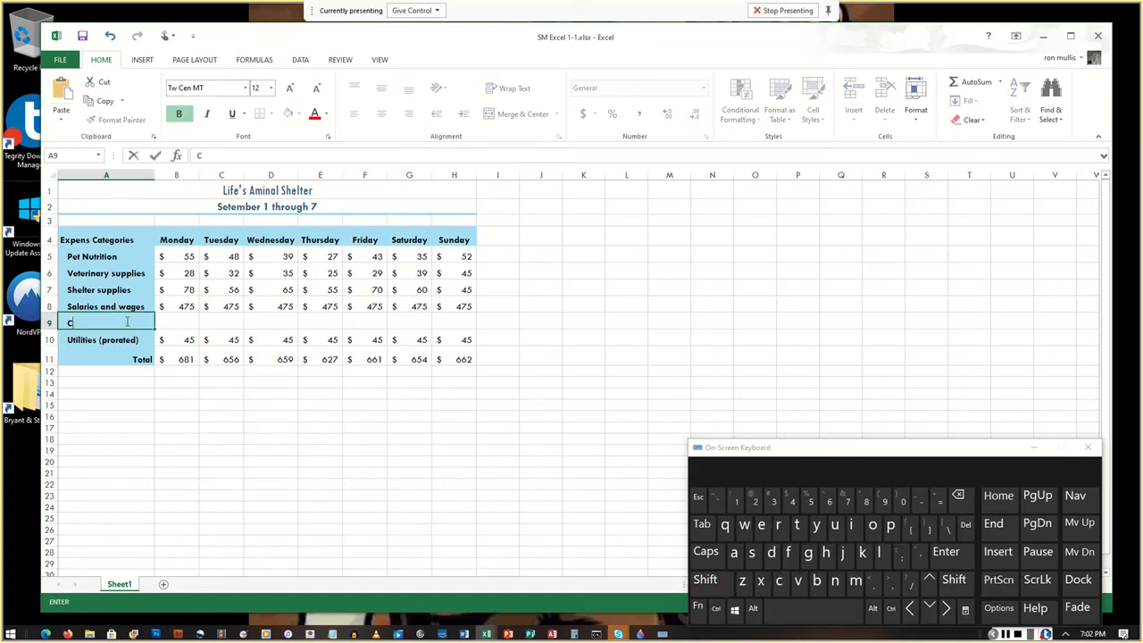
type("Cages and eqyui")
key("BackSpace")
key("BackSpace")
key("BackSpace")
type("uipment")
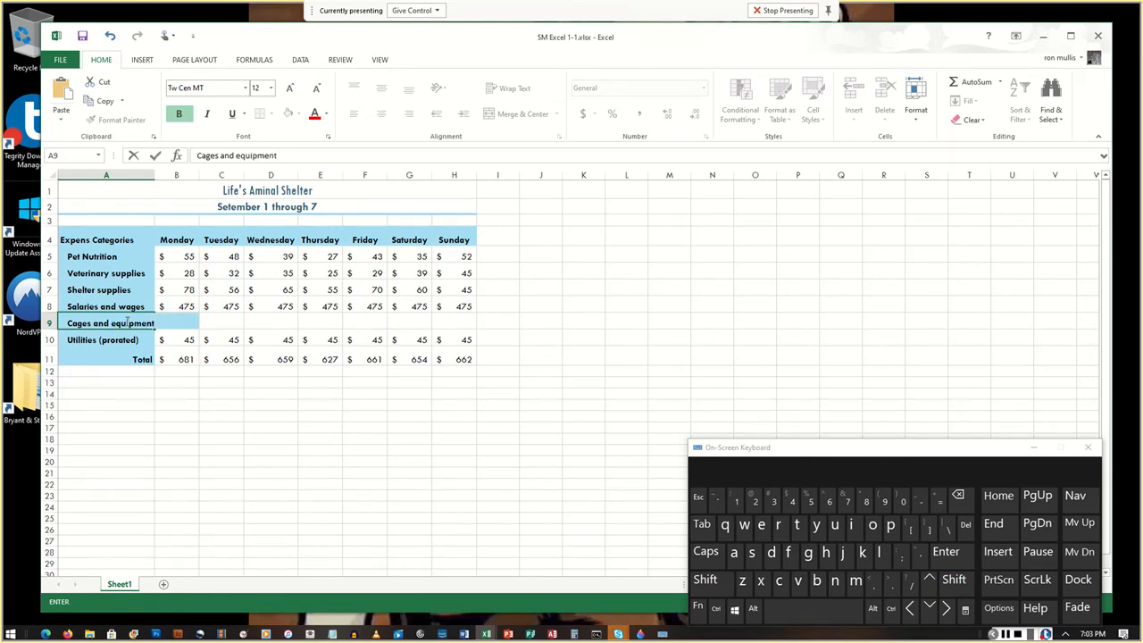
key("Return")
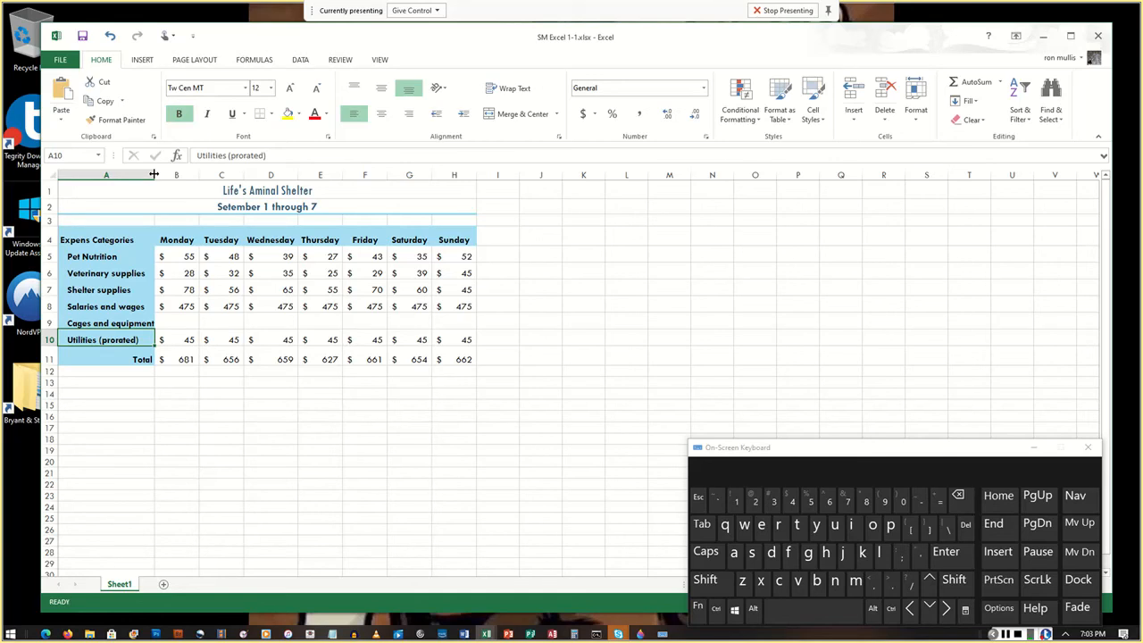
Widen column A to 22.30 to fit the new category label and save the workbook.
left_click_drag(154, 175, 168, 176)
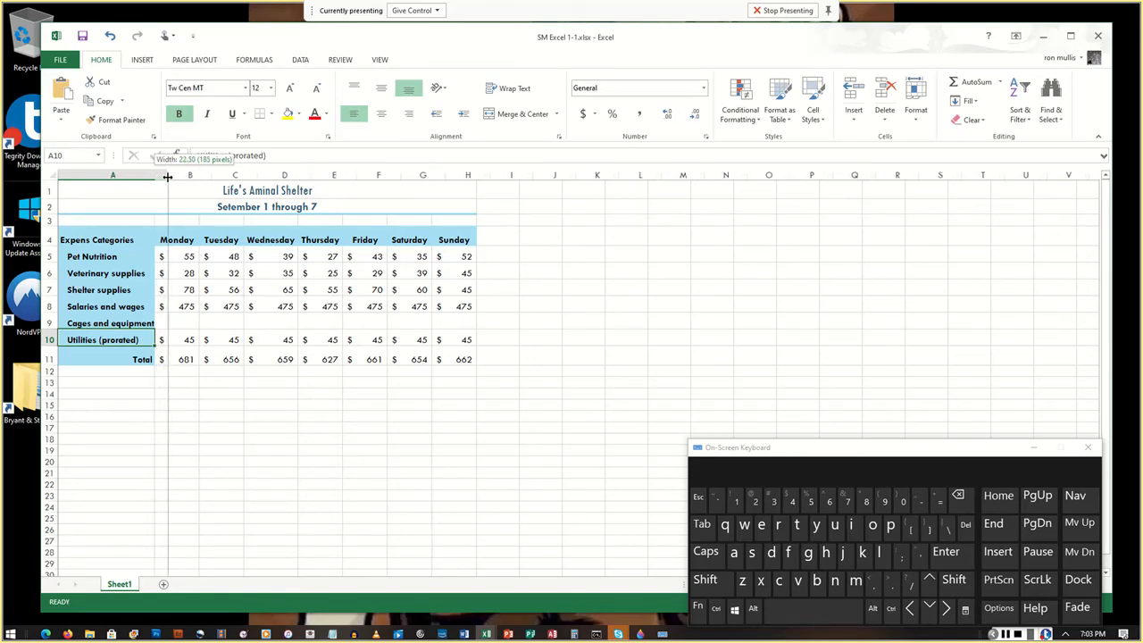
left_click_drag(168, 176, 168, 176)
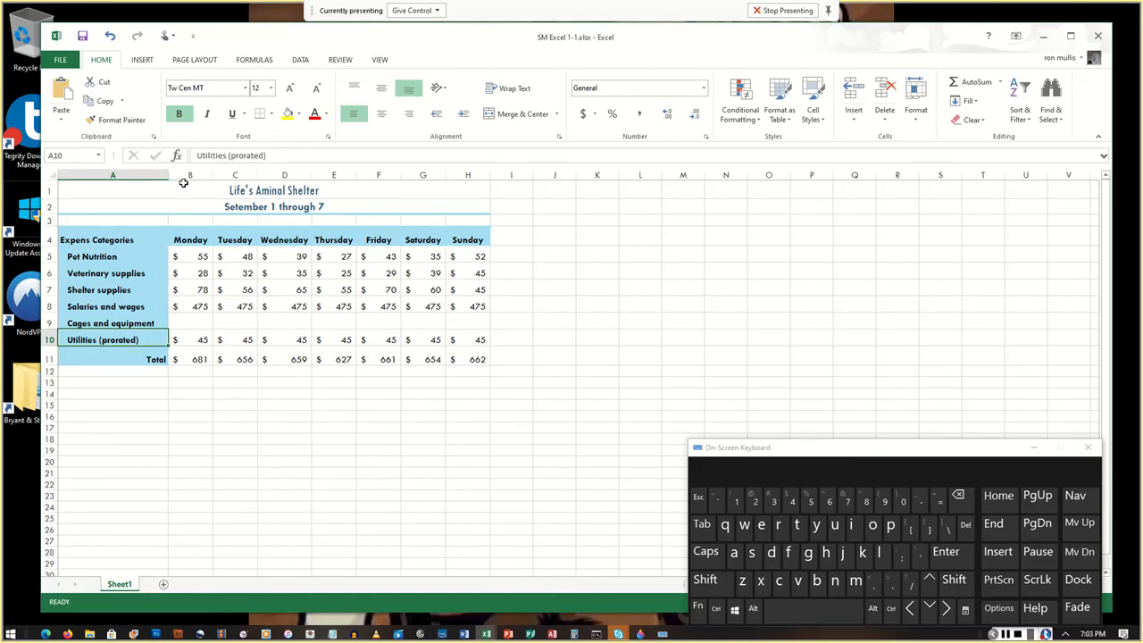
key("ctrl+s")
Enter the Cages and equipment expenses for Monday, Tuesday and Wednesday as 35, 35 and 25.
left_click(186, 322)
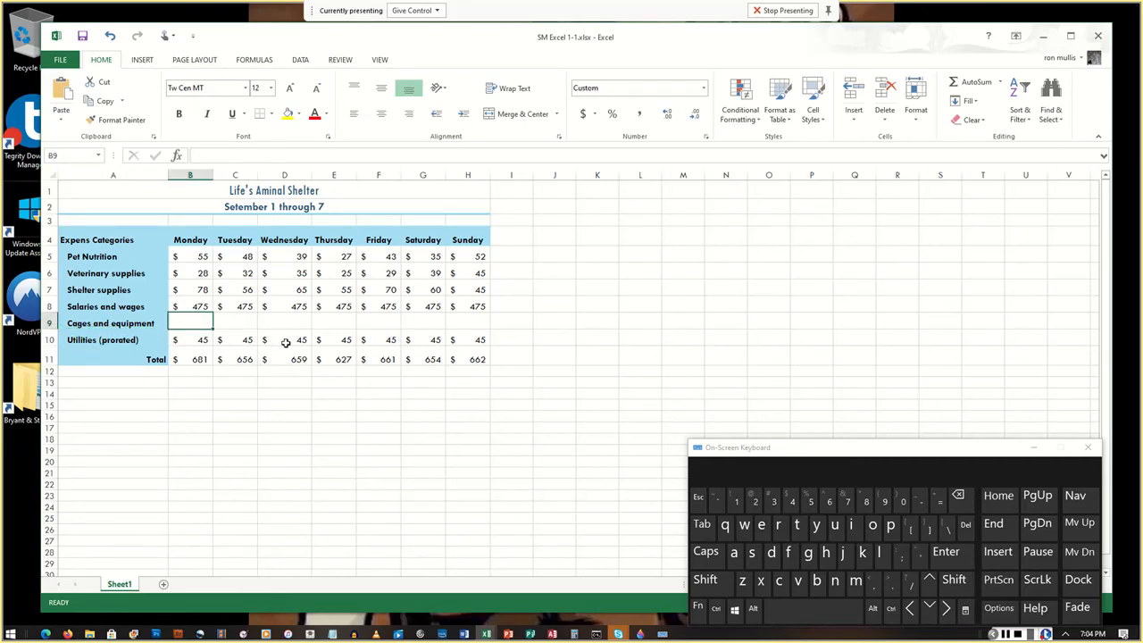
type("35")
key("Tab")
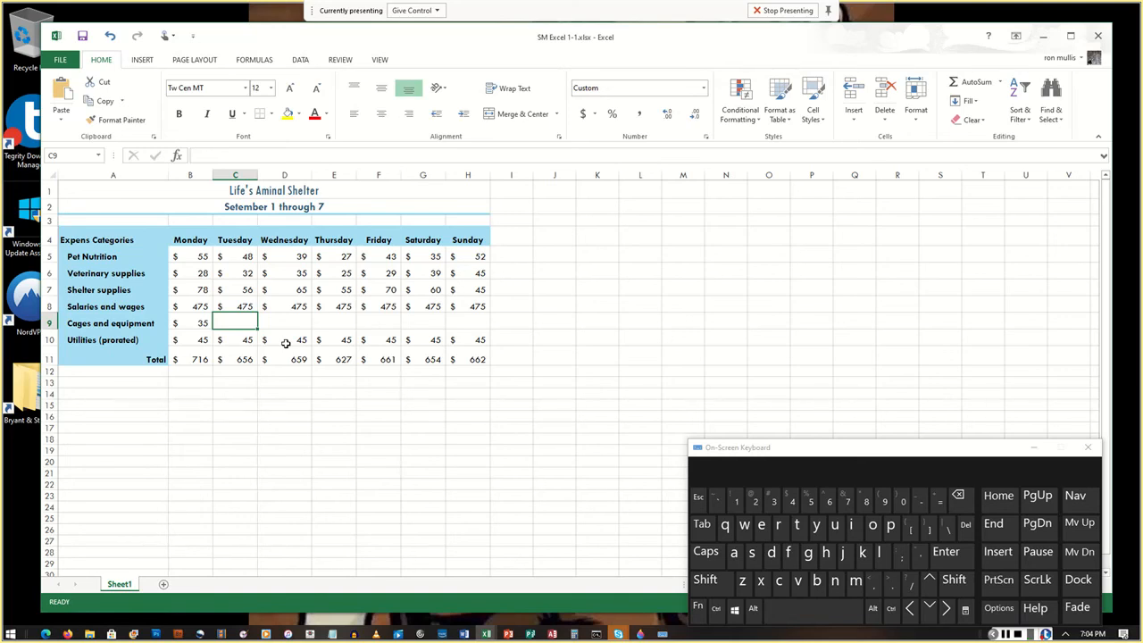
type("35")
key("Return")
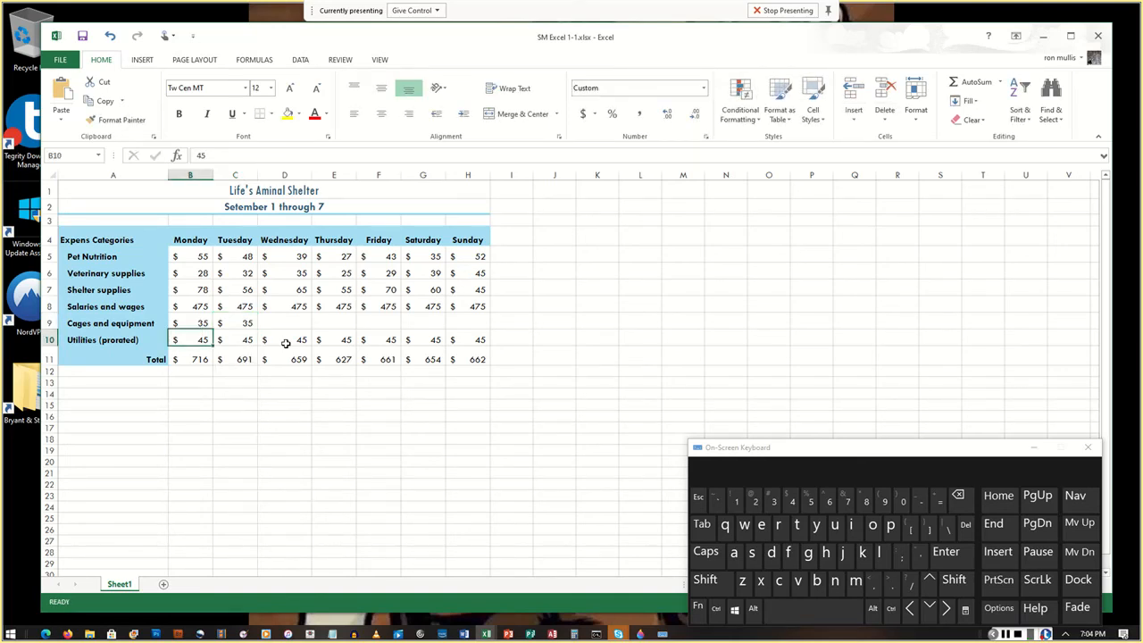
key("Up")
key("Right")
key("Right")
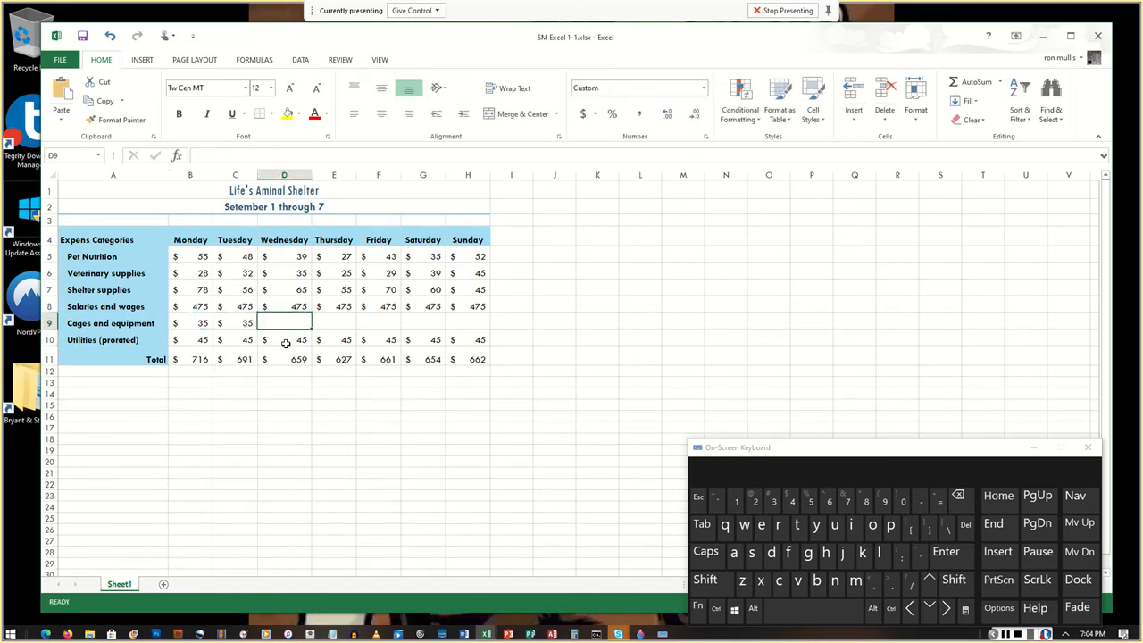
type("25")
key("Tab")
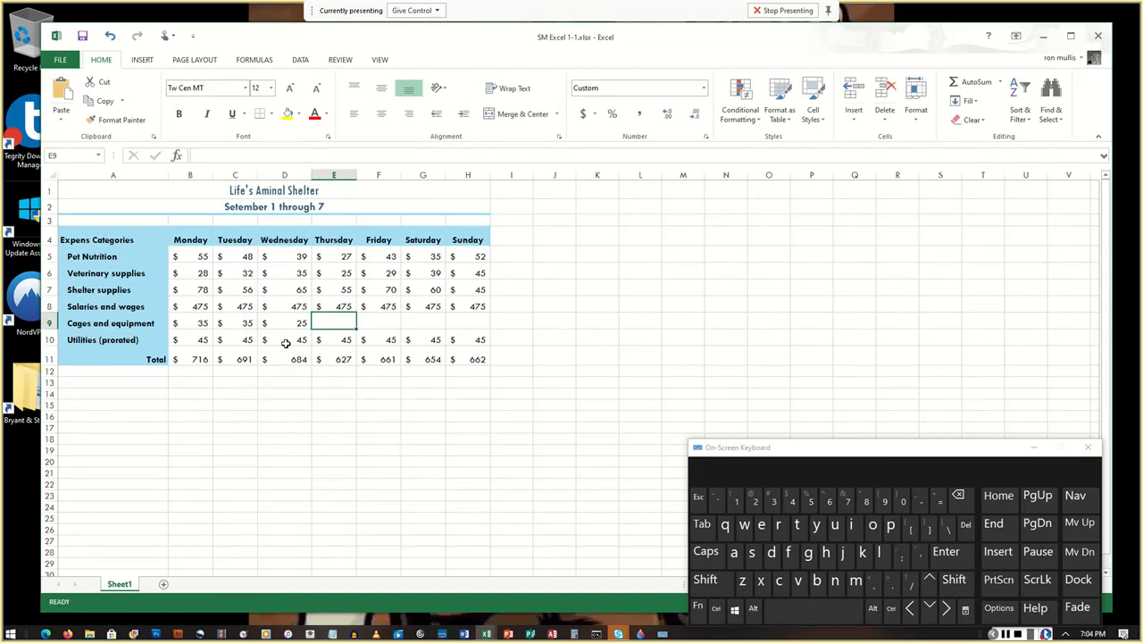
Enter the Cages and equipment expenses for Thursday through Sunday as 0, 0, 35 and 40.
type("0")
key("Tab")
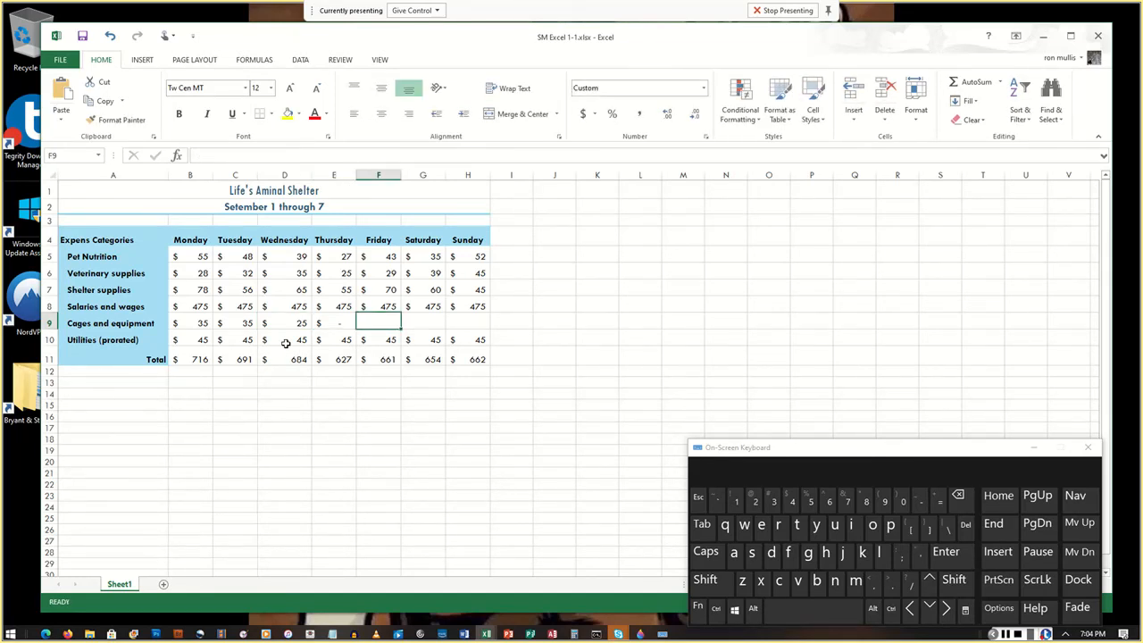
type("0")
key("Tab")
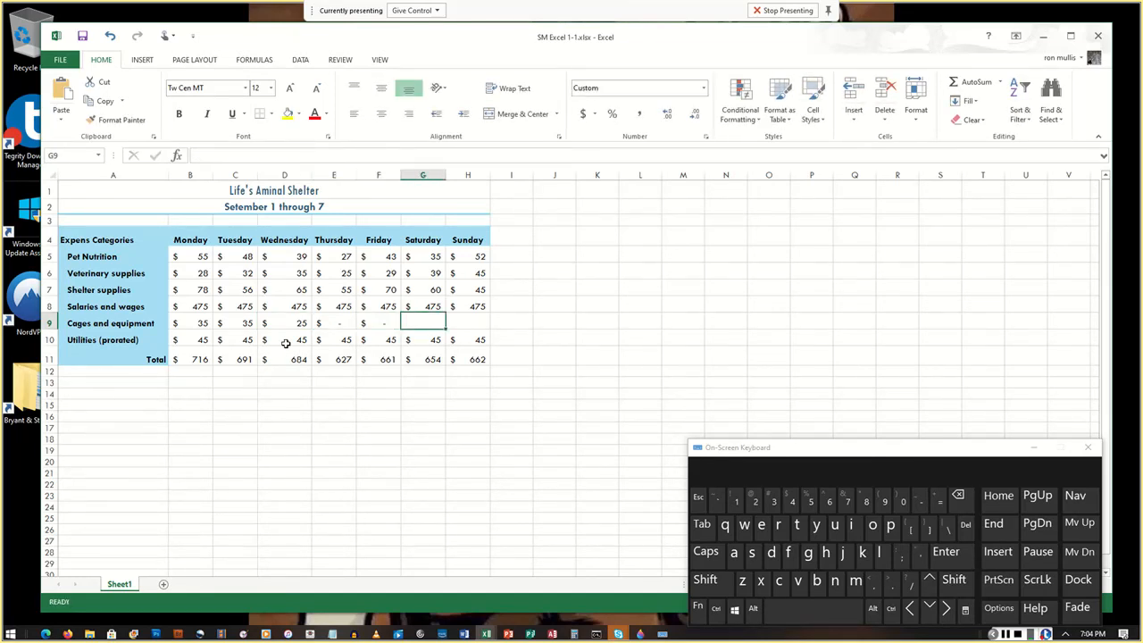
type("35")
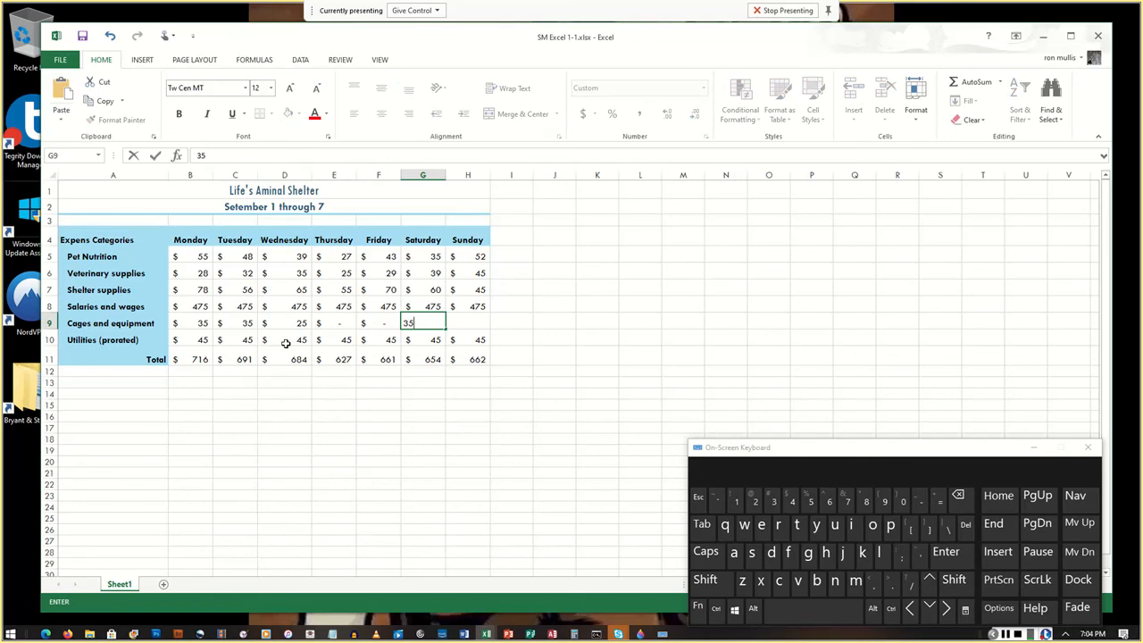
key("Tab")
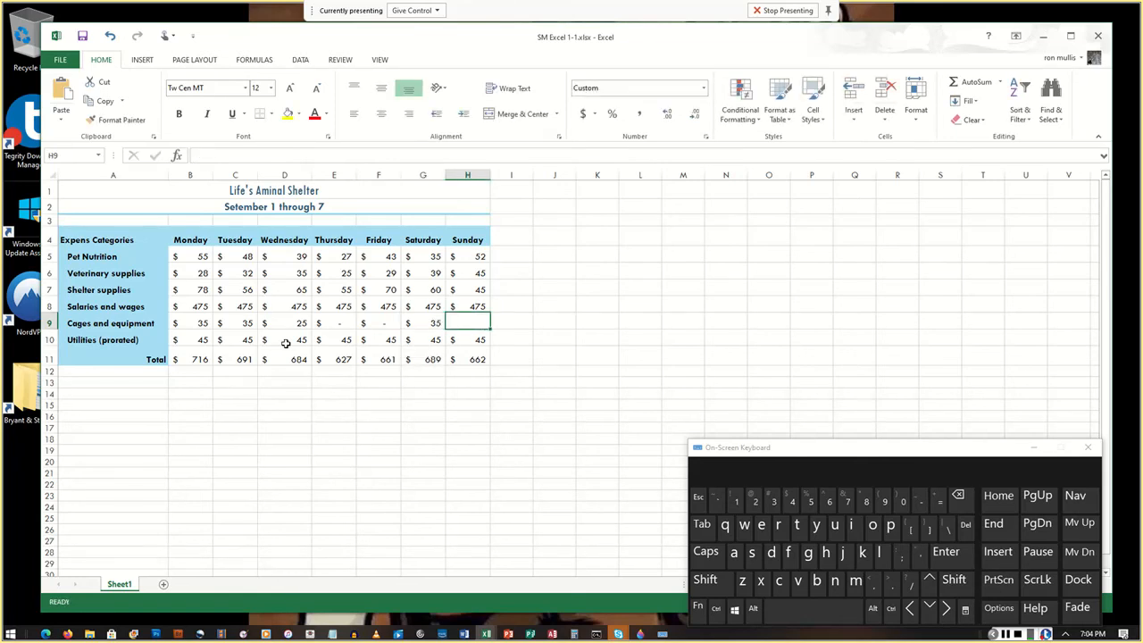
type("40")
key("Return")
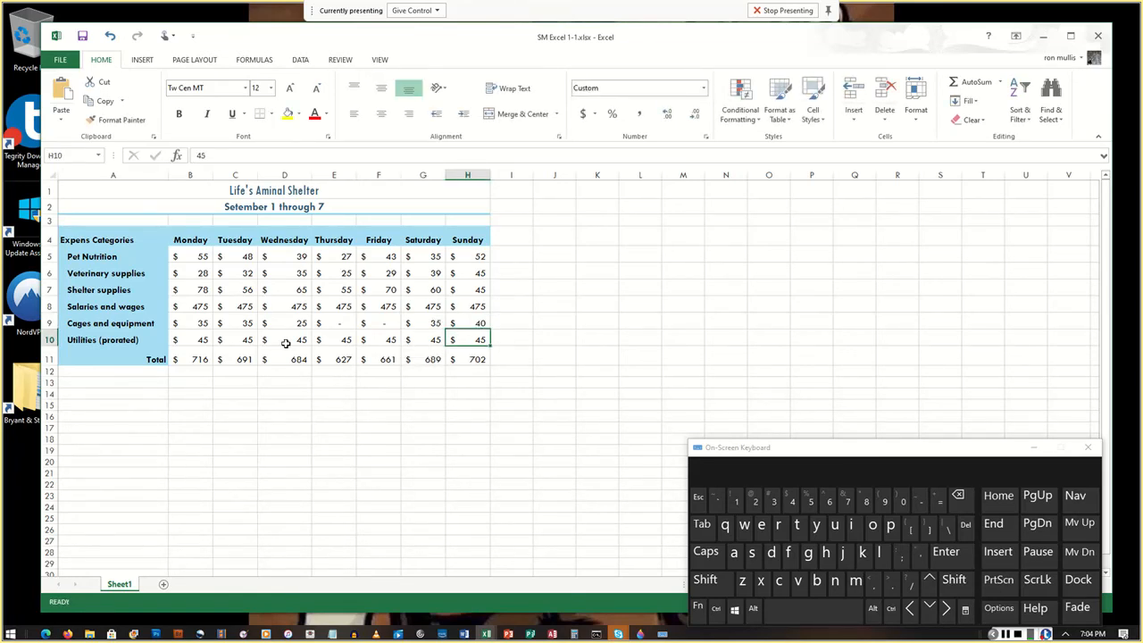
Check the SUM formulas in the Total row by moving across the daily totals from Sunday back to Monday.
key("Down")
key("Left")
key("Left")
key("Left")
key("Left")
key("Left")
key("Left")
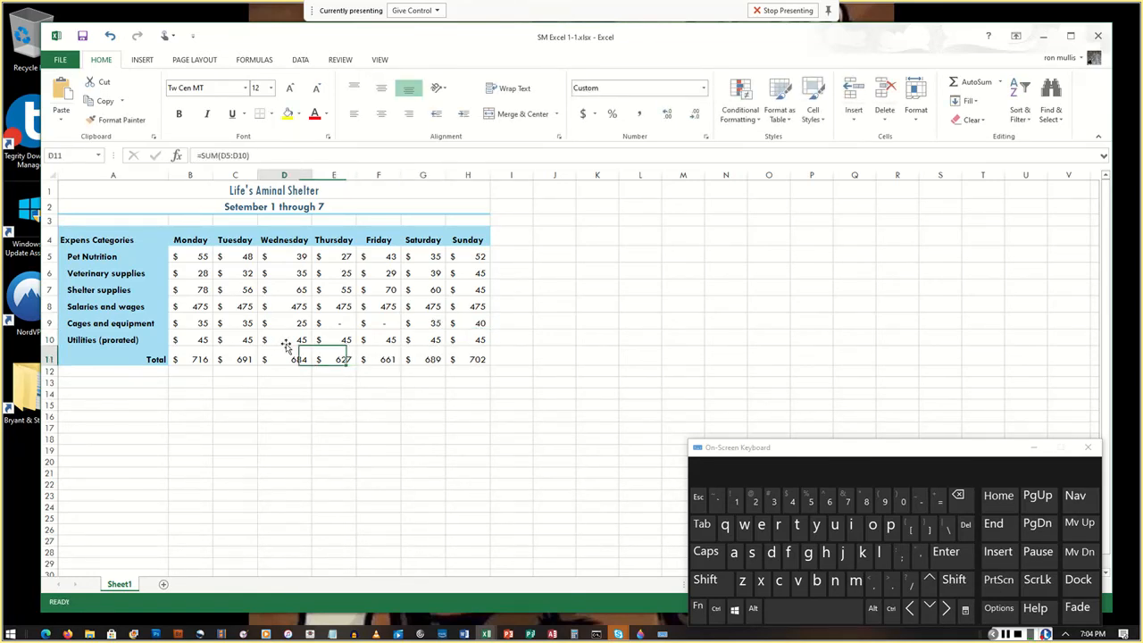
key("Left")
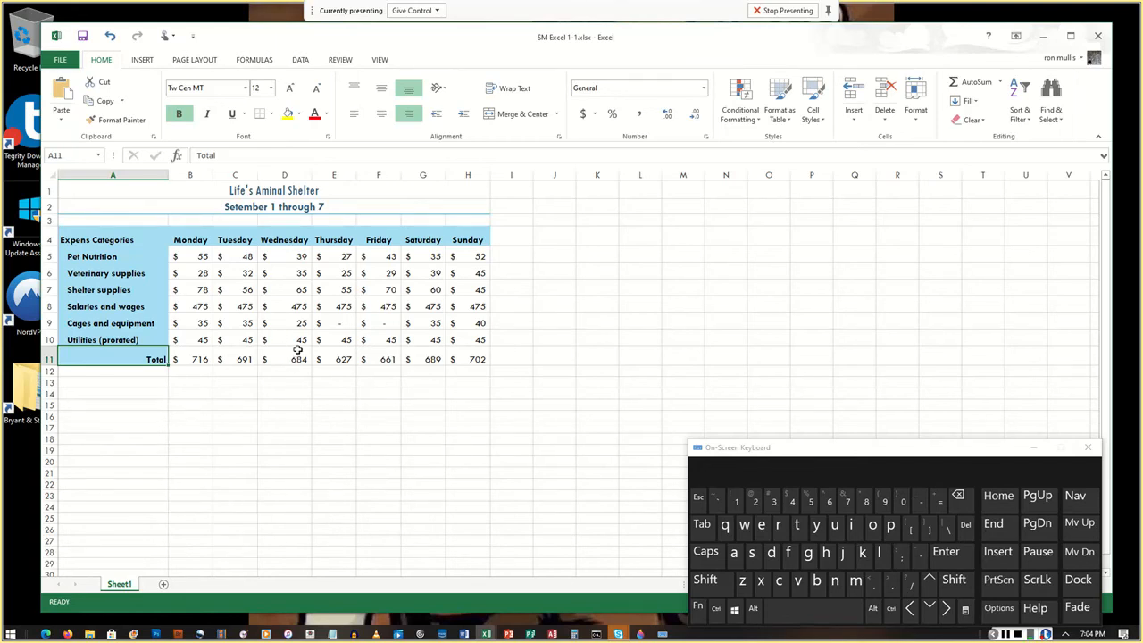
Apply All Borders to the expense table in A4:H11.
left_click(109, 237)
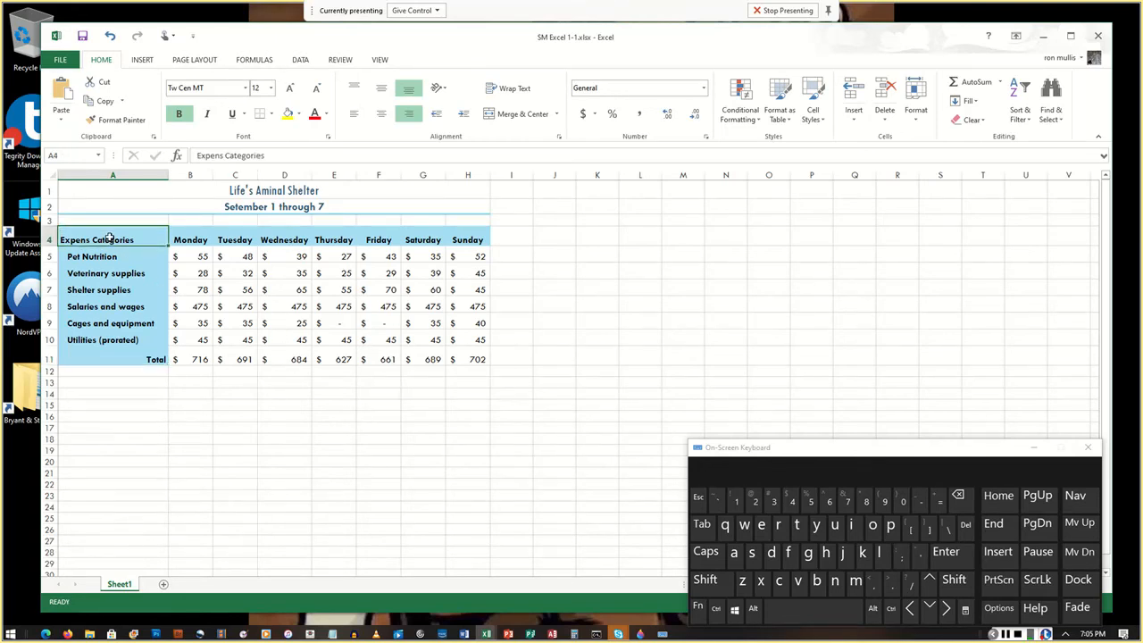
left_click_drag(109, 238, 464, 354)
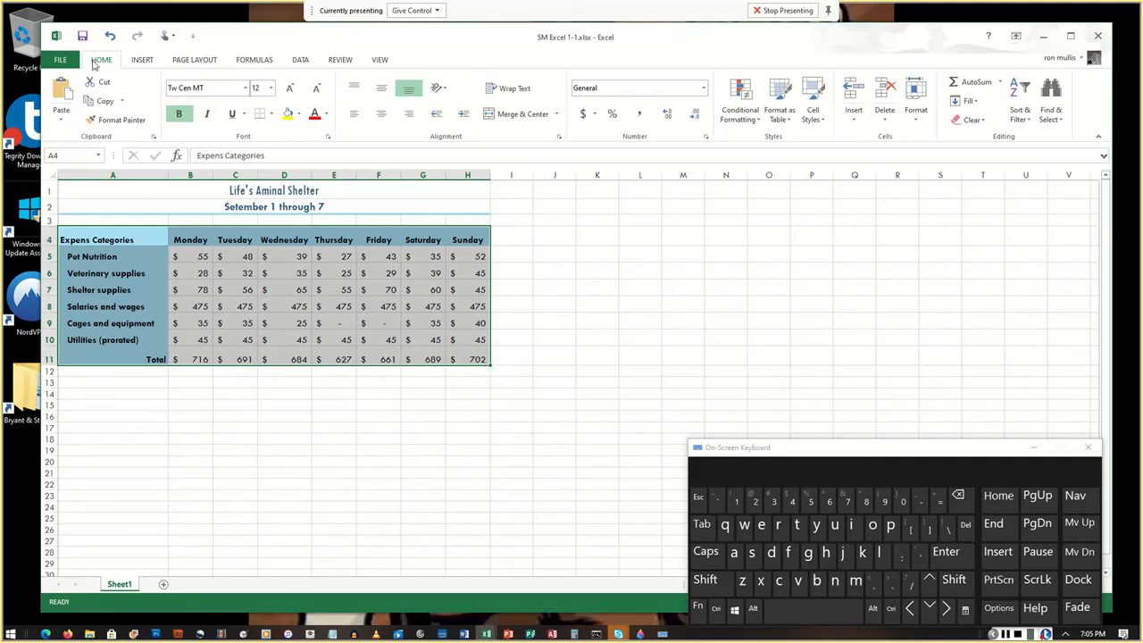
left_click(271, 114)
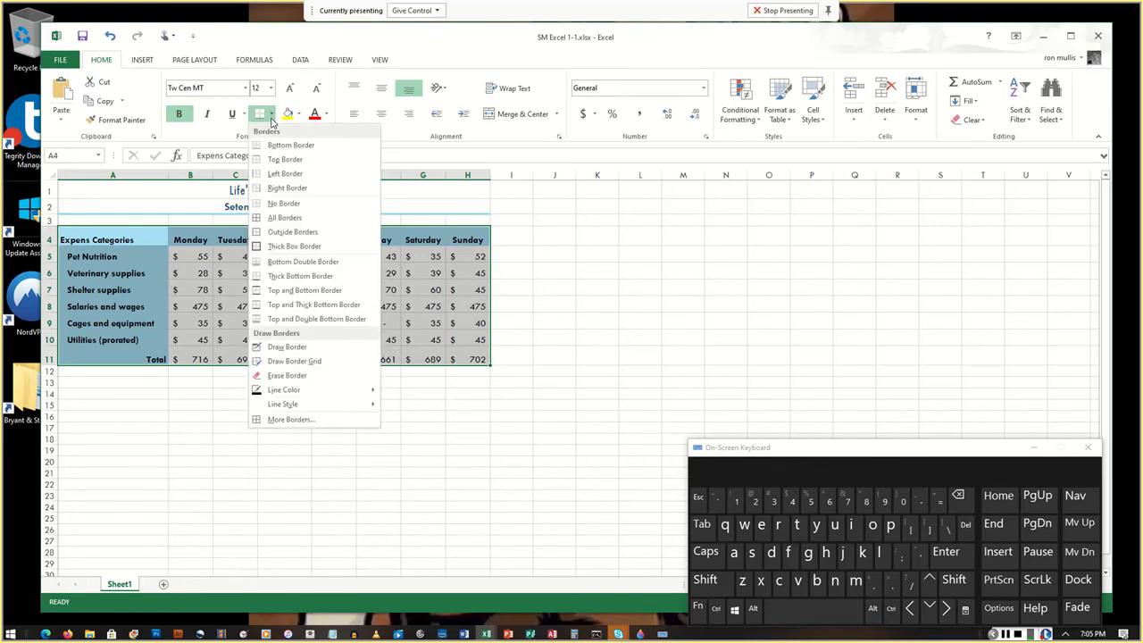
left_click(304, 221)
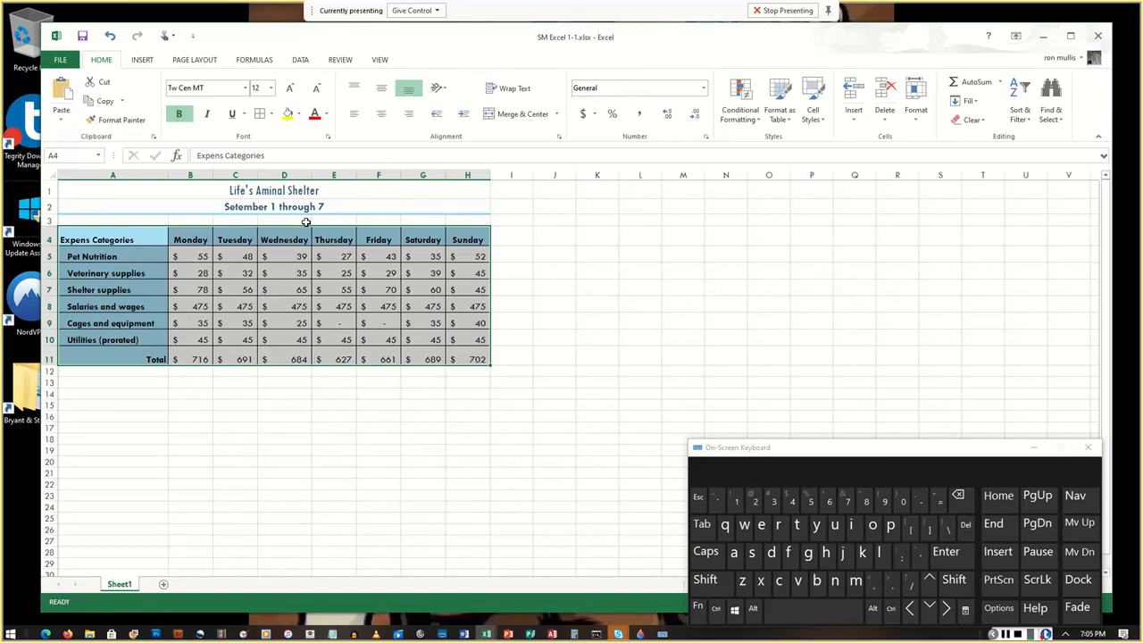
Open the border formatting for the merged date heading in A2 and clear its light blue bottom border.
left_click(191, 204)
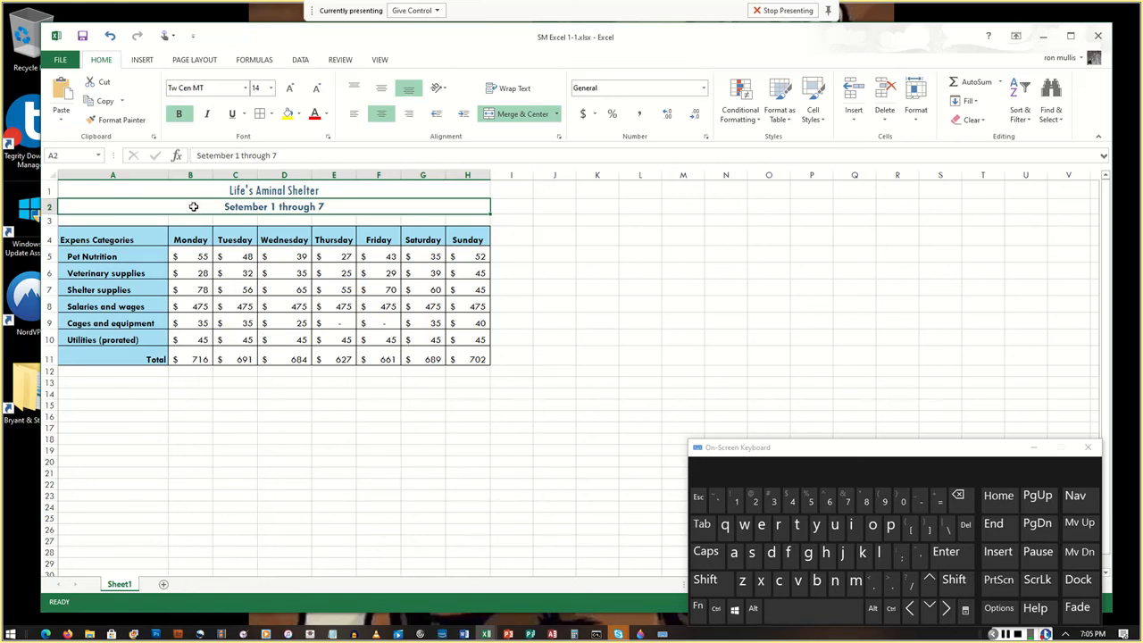
key("ctrl")
key("ctrl+1")
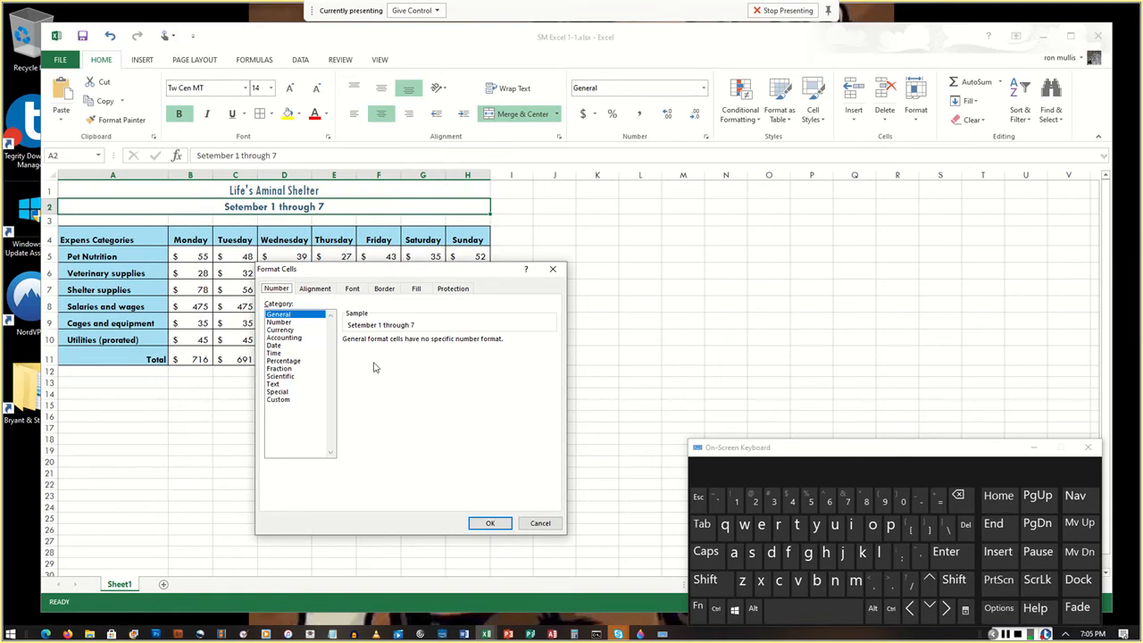
left_click(383, 290)
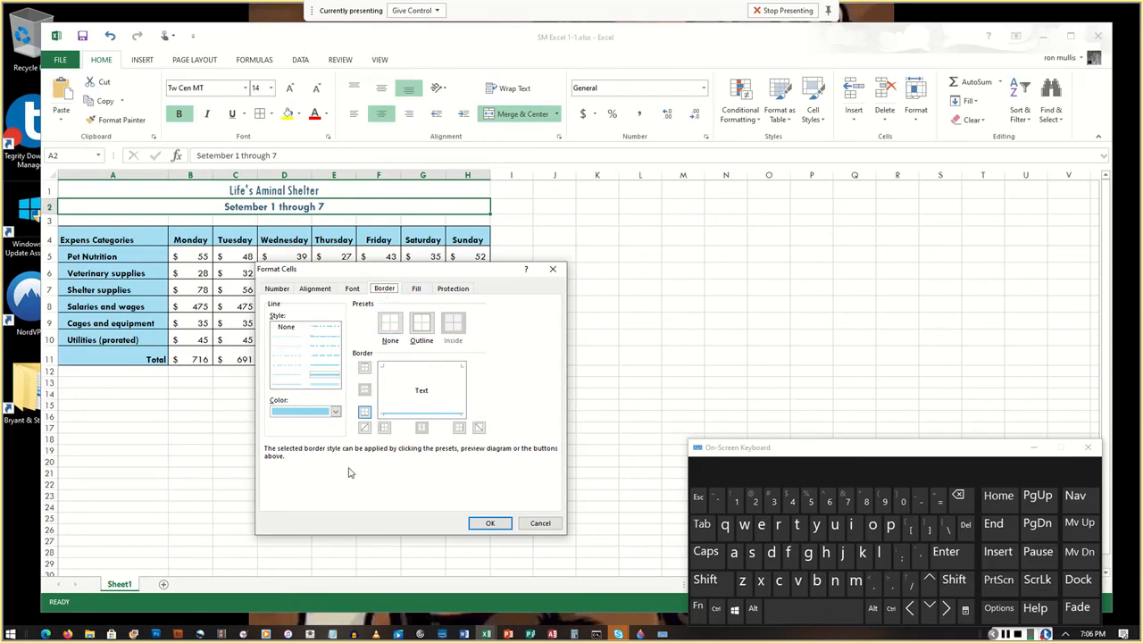
left_click(416, 417)
left_click(416, 416)
left_click(430, 416)
Give the date heading in A2 a thick black bottom border and apply the formatting.
left_click(336, 413)
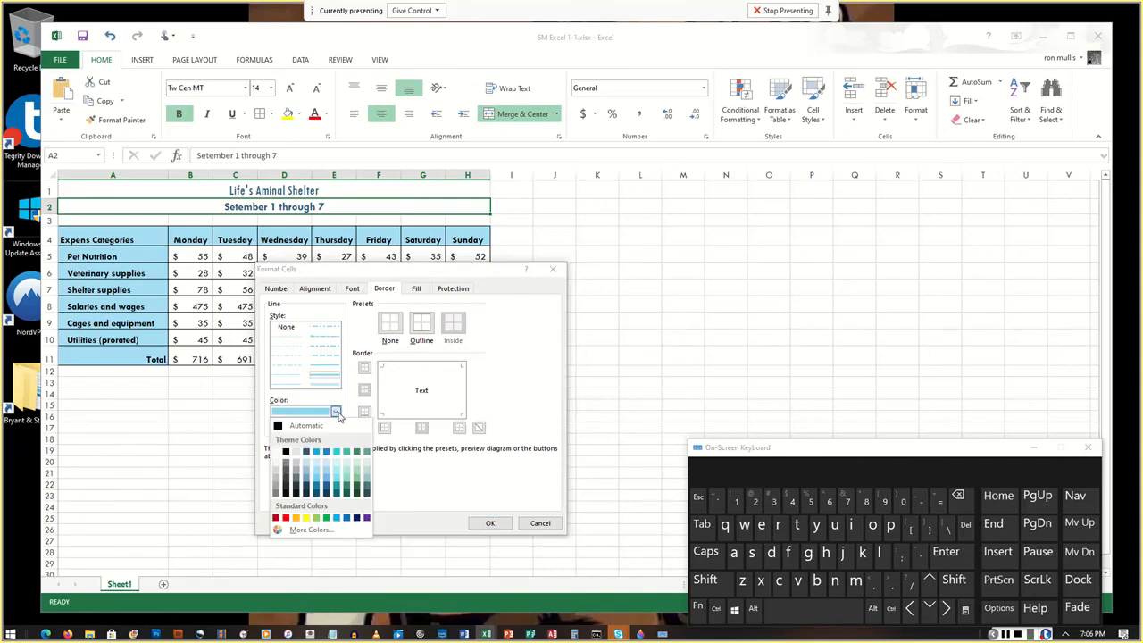
left_click(285, 452)
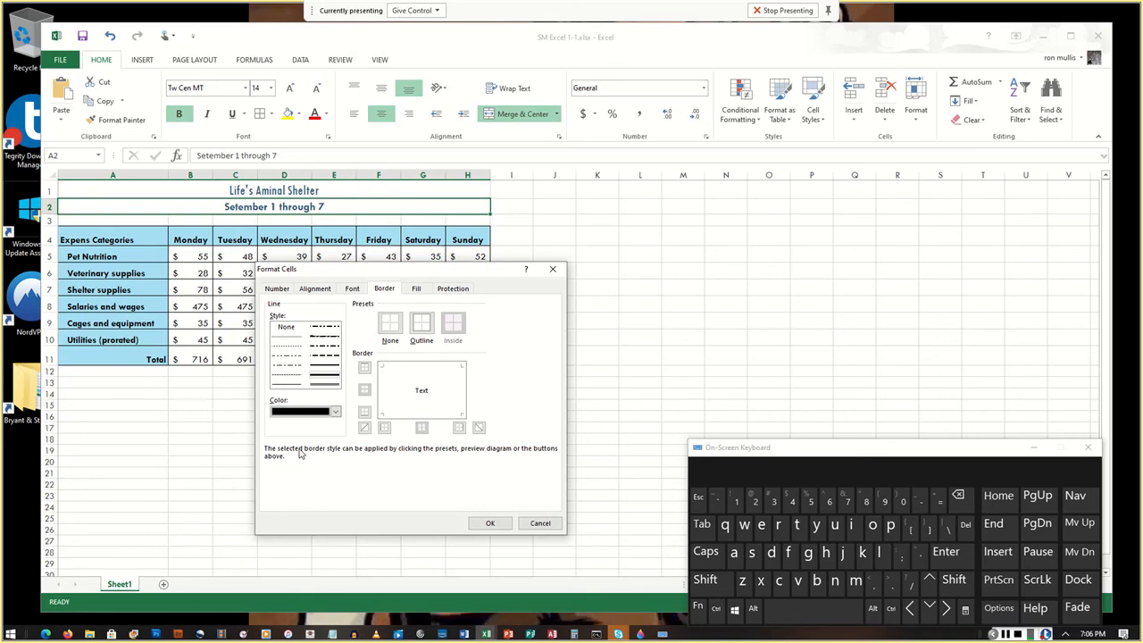
left_click(324, 329)
left_click(327, 381)
left_click(423, 414)
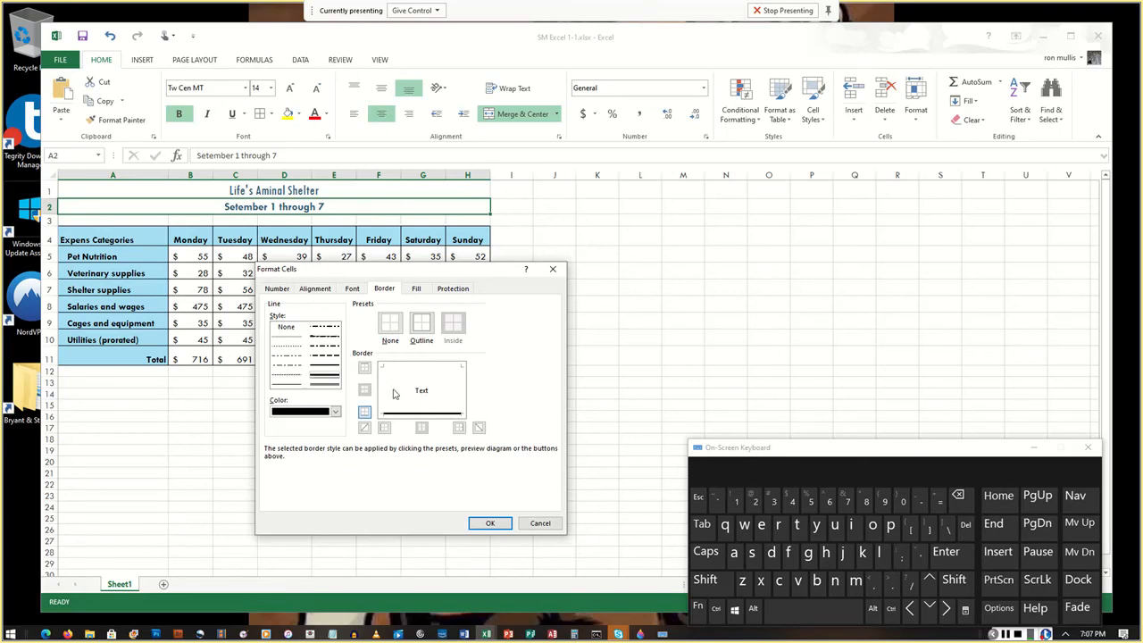
left_click(496, 523)
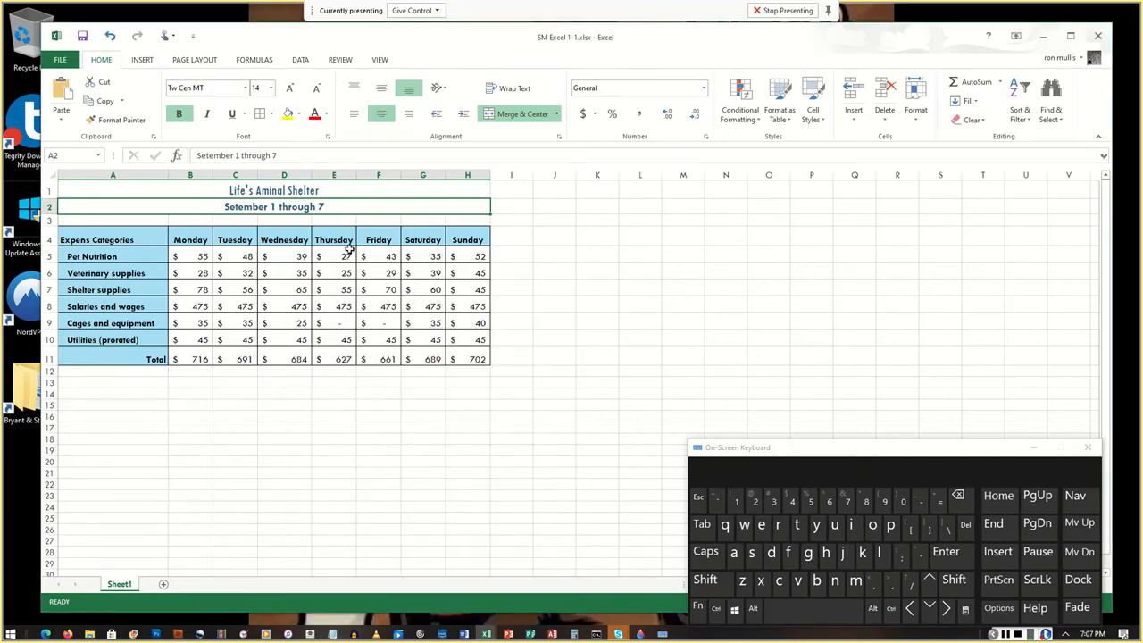
left_click(344, 273)
left_click(307, 207)
left_click(329, 290)
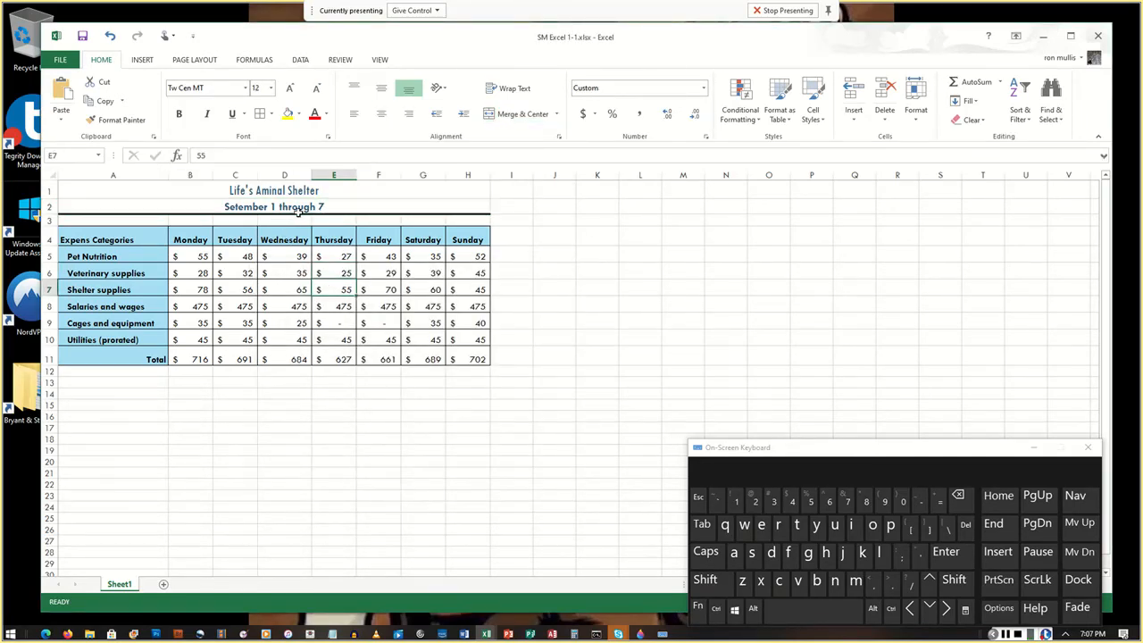
left_click(299, 210)
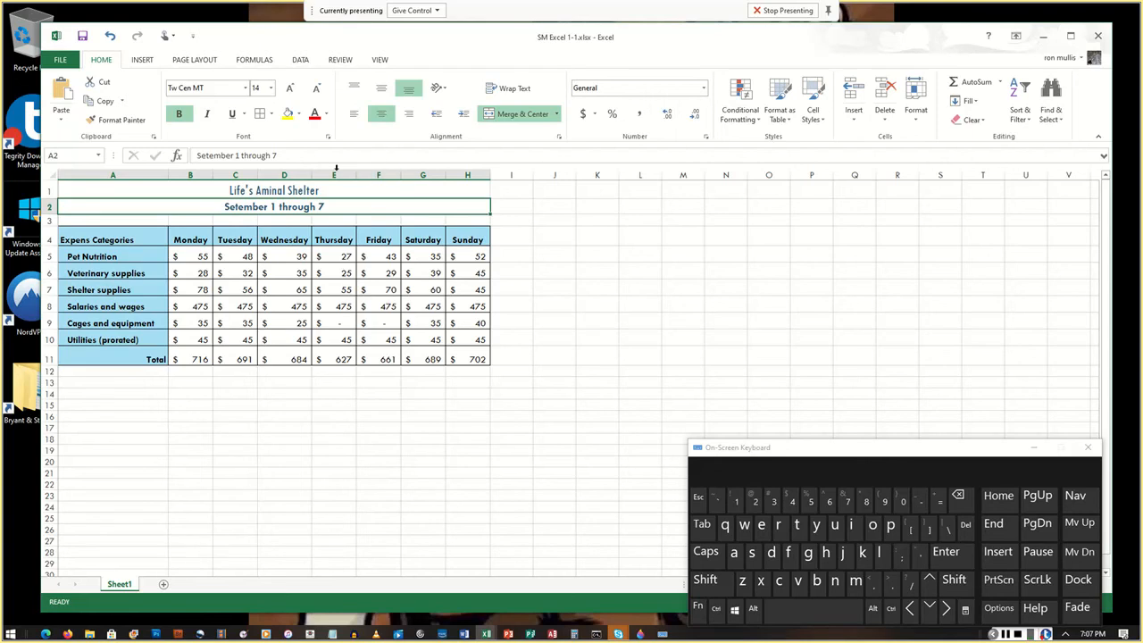
Set the font size of the shelter title in A1 to 24.
left_click(274, 189)
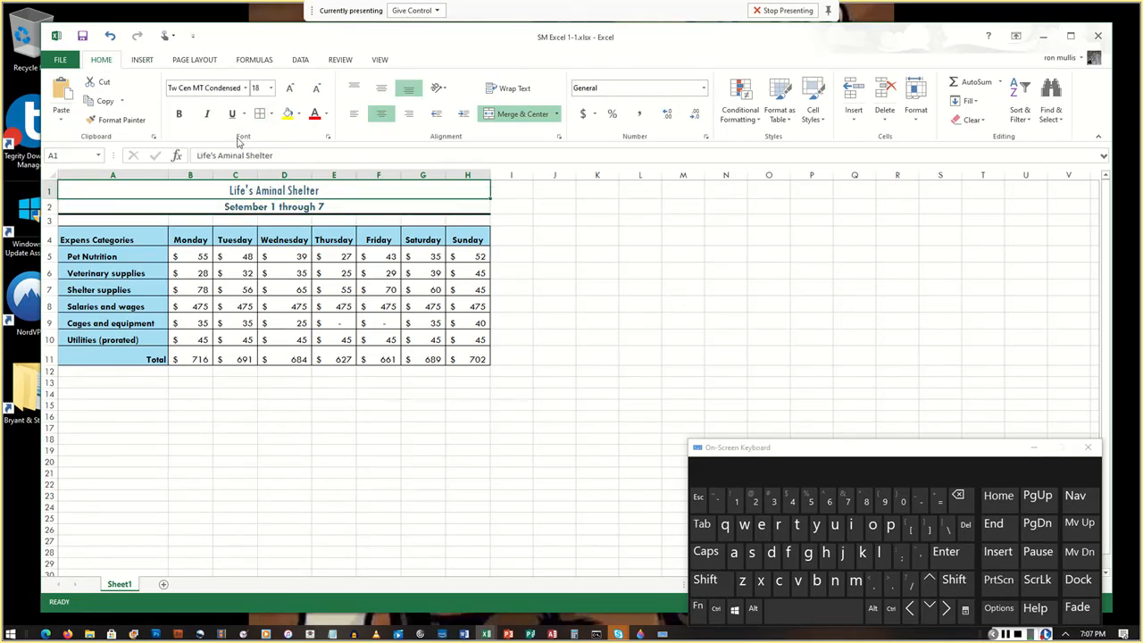
left_click(272, 90)
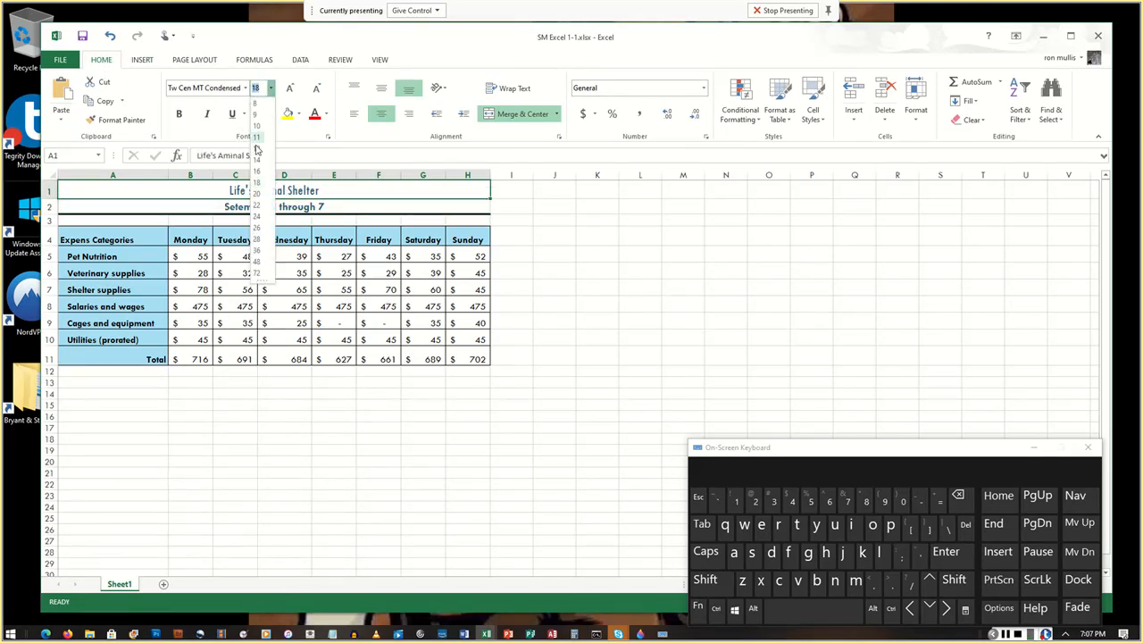
left_click(258, 217)
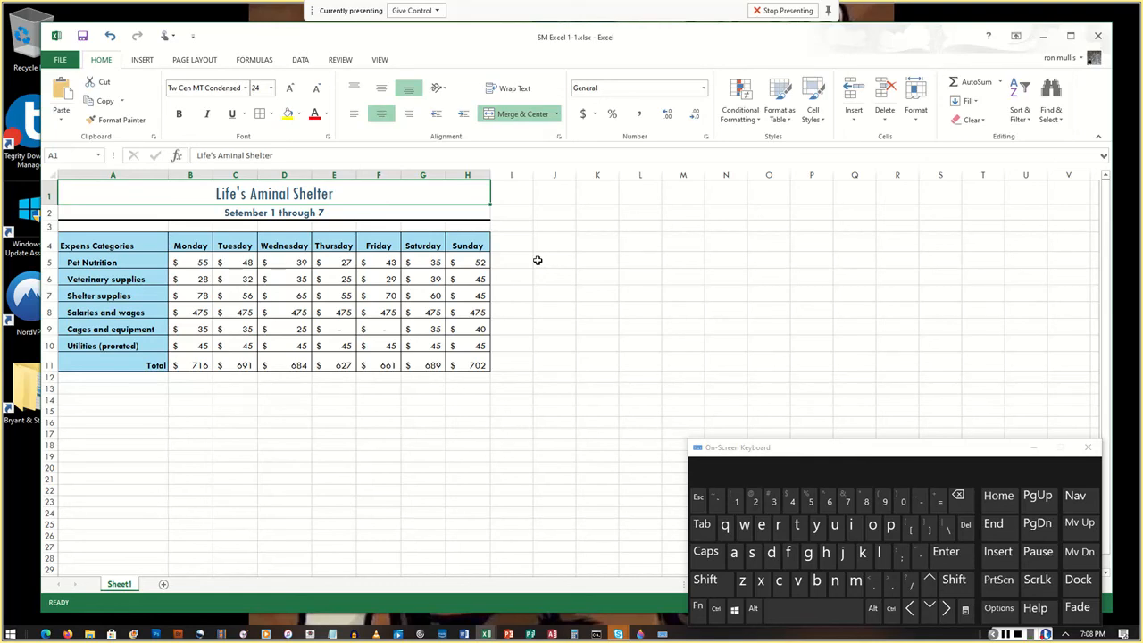
Rename the Sheet1 worksheet as "Week 1".
double_click(126, 585)
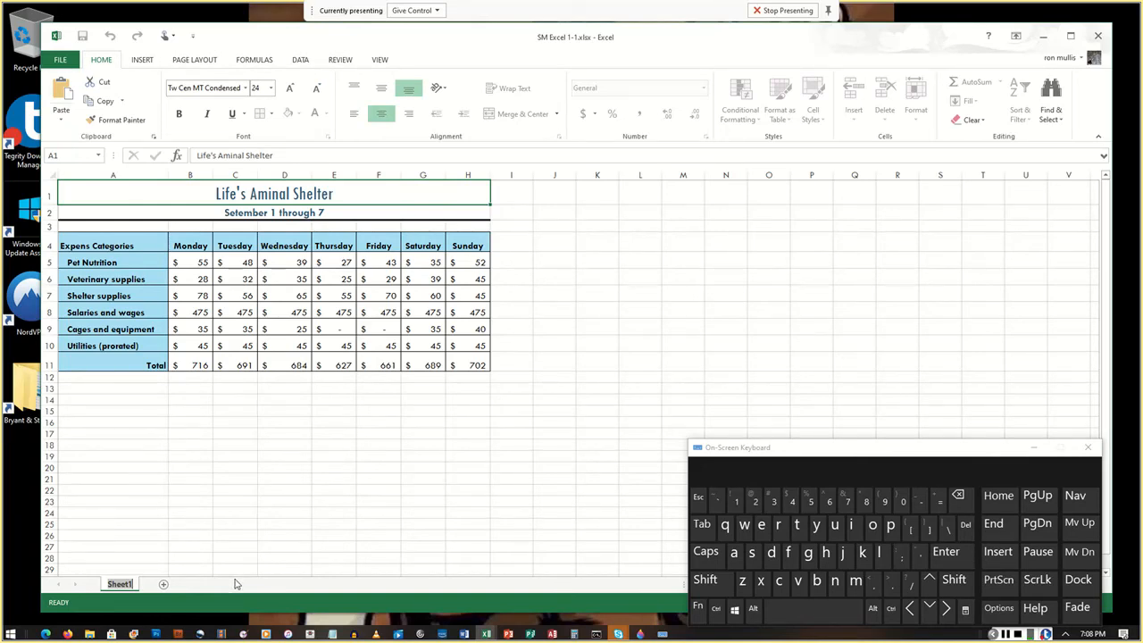
key("shift")
type("Week 1")
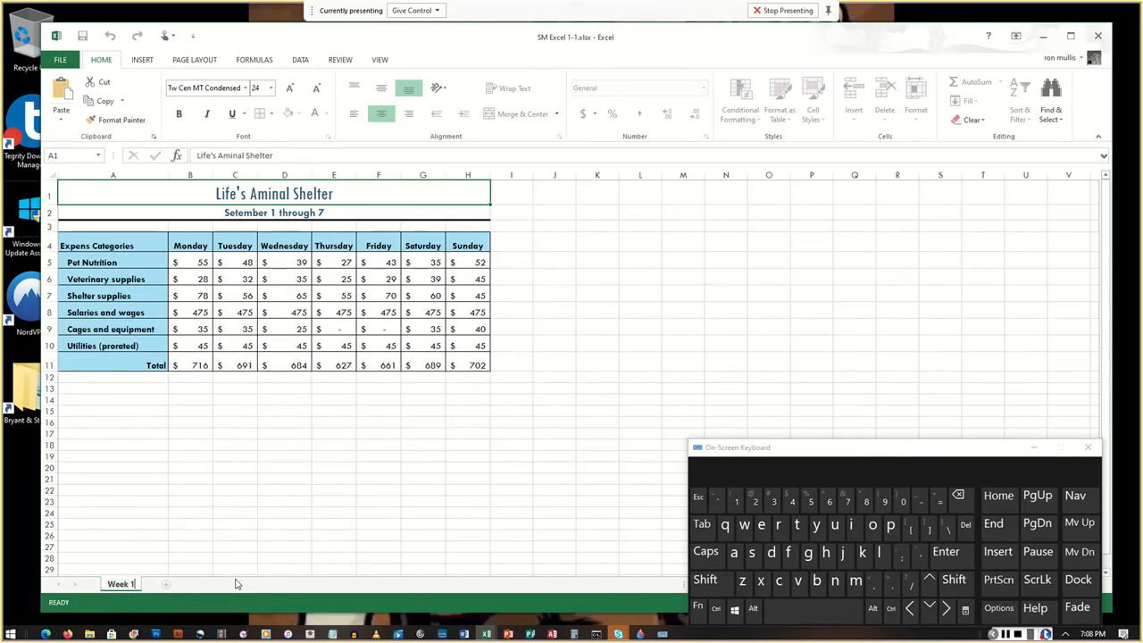
key("Return")
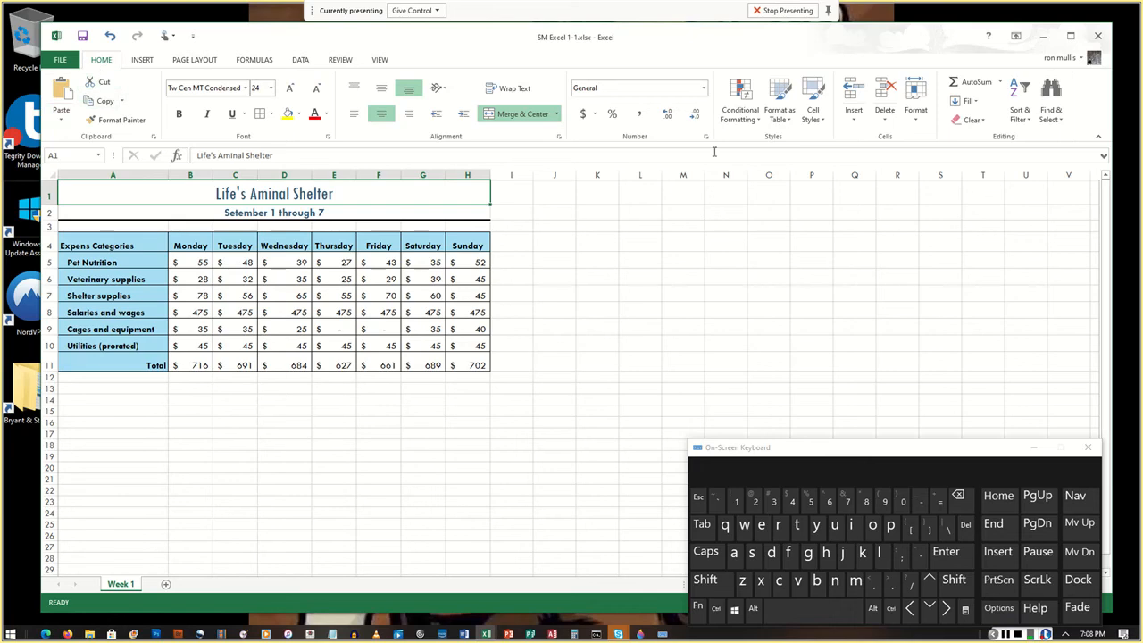
Set the Week 1 sheet's tab color to the blue theme color in the sixth column of the top row.
left_click(924, 126)
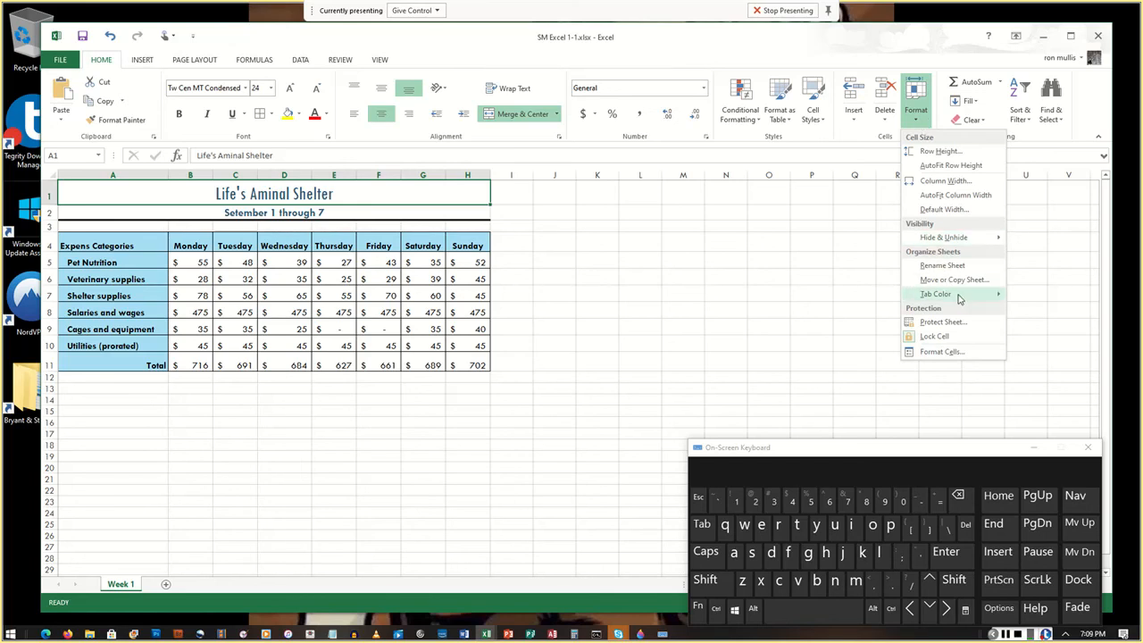
mouse_move(960, 299)
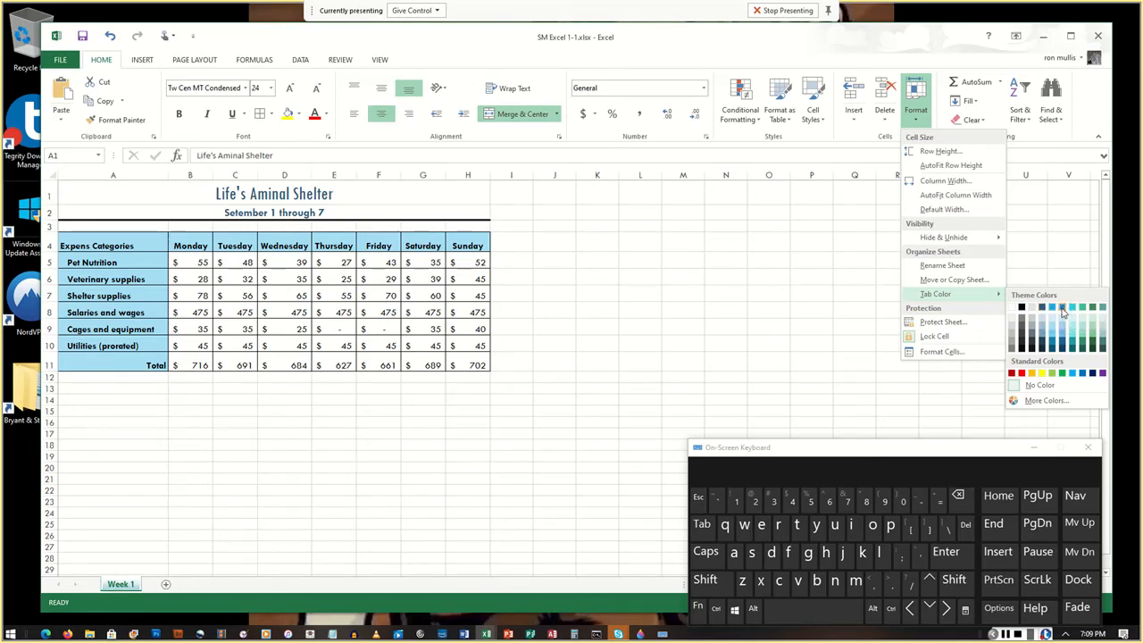
left_click(1062, 310)
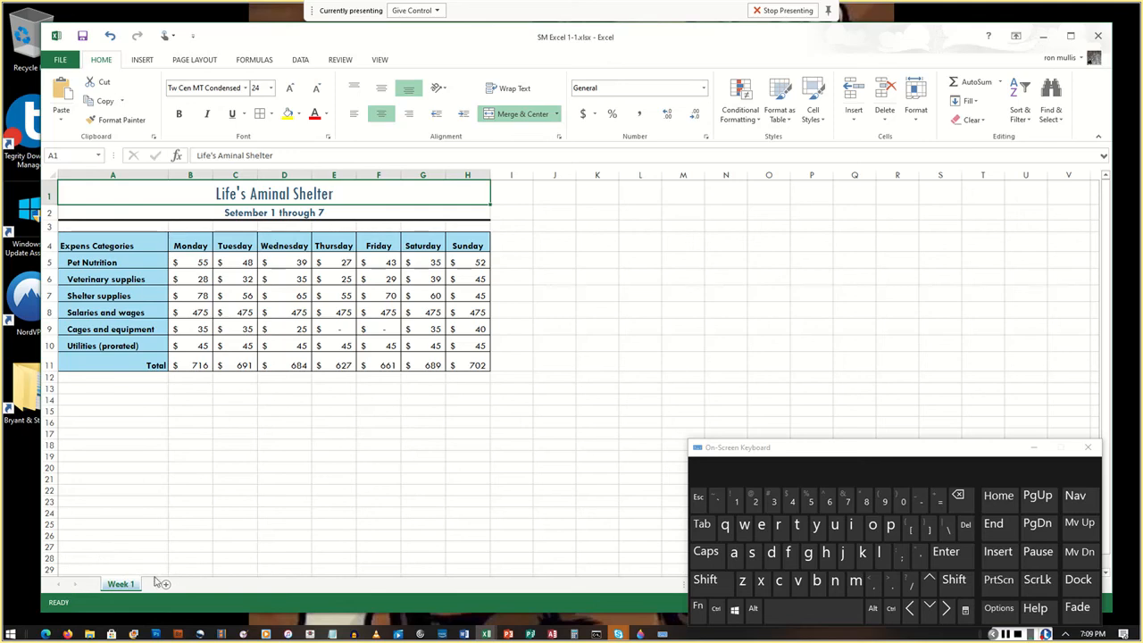
key("ctrl")
left_click(175, 513)
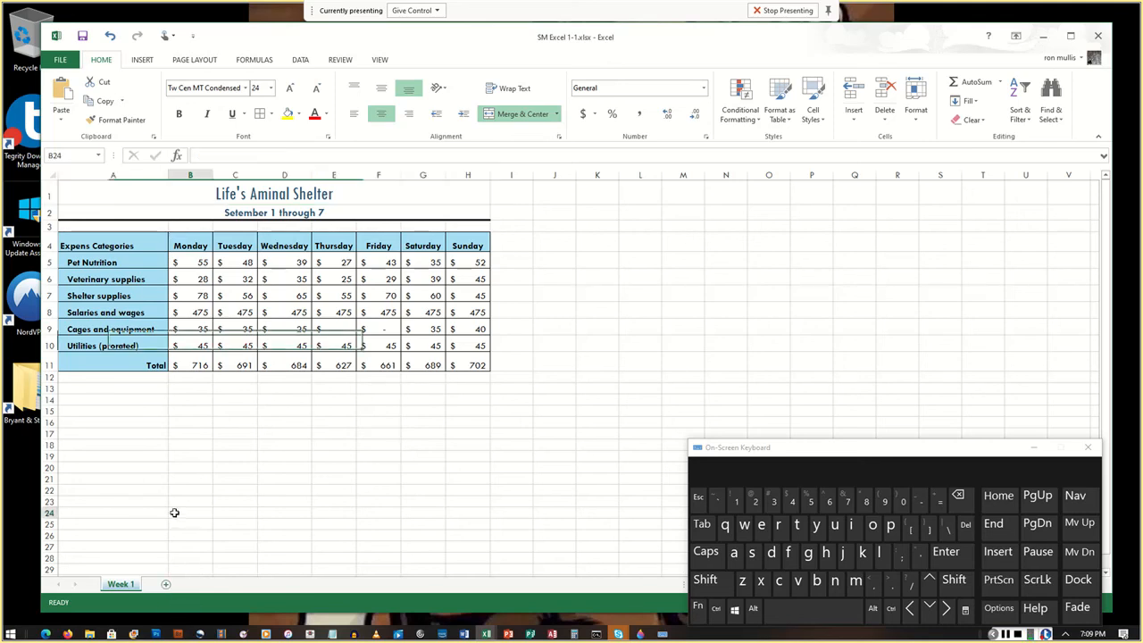
Run a spelling check starting from cell A1 and correct the misspelled word in the shelter title to "Animal".
key("ctrl")
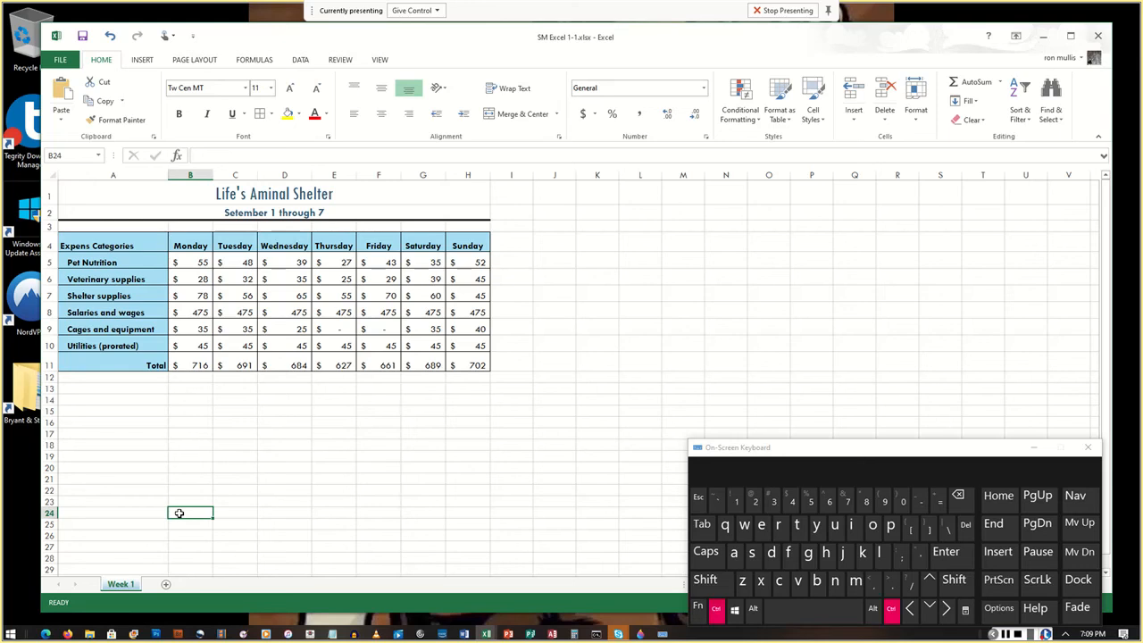
key("ctrl+Home")
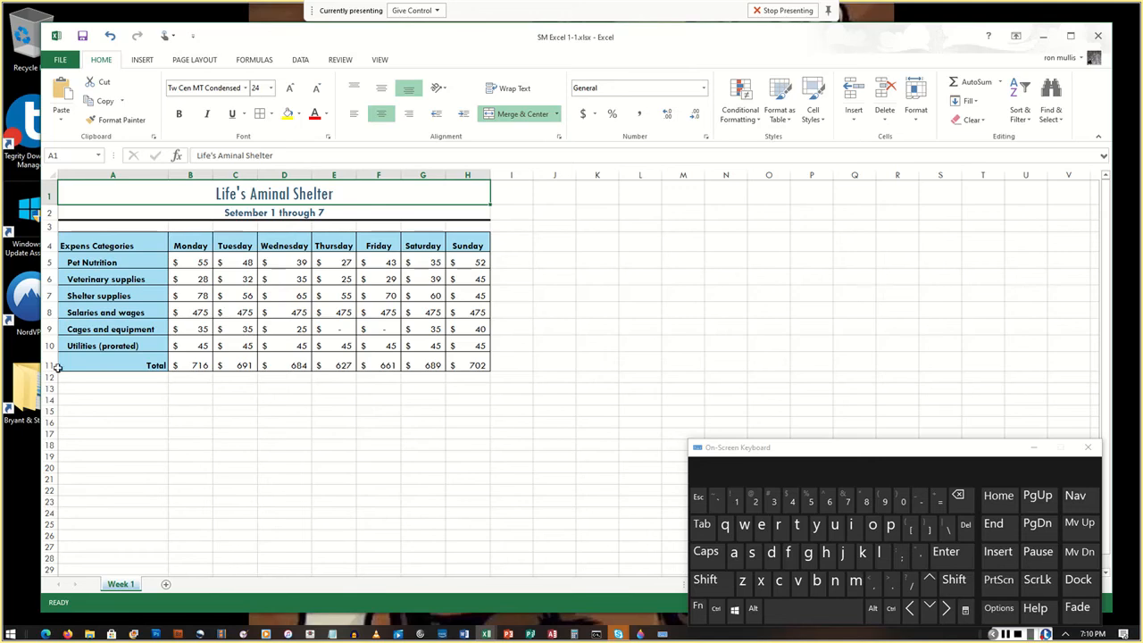
left_click(341, 59)
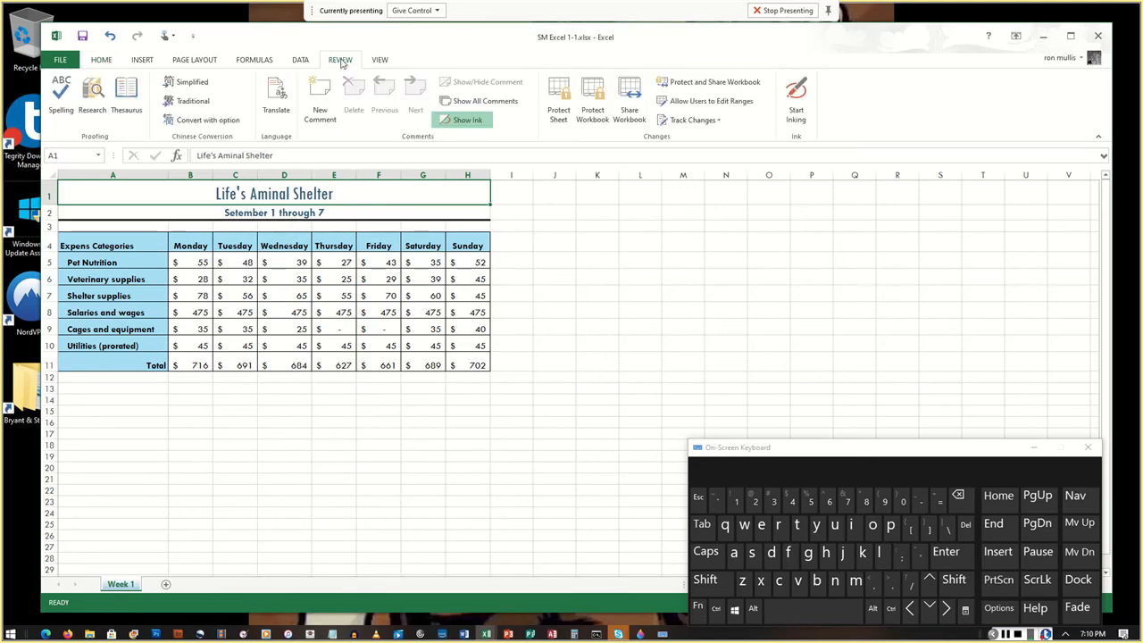
left_click(60, 106)
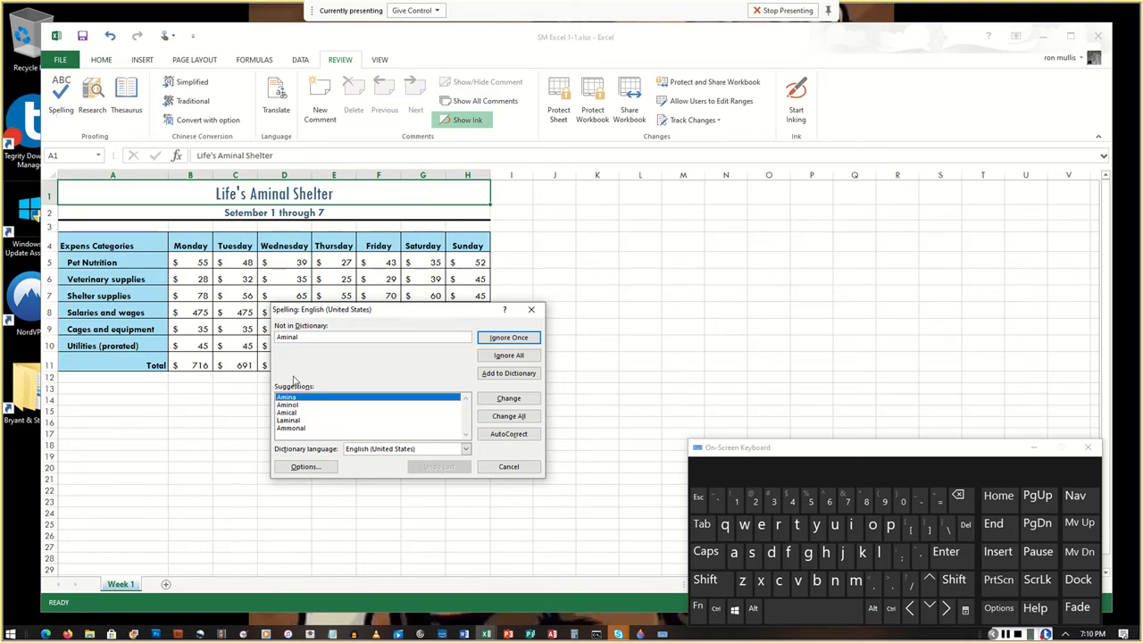
left_click_drag(306, 337, 266, 339)
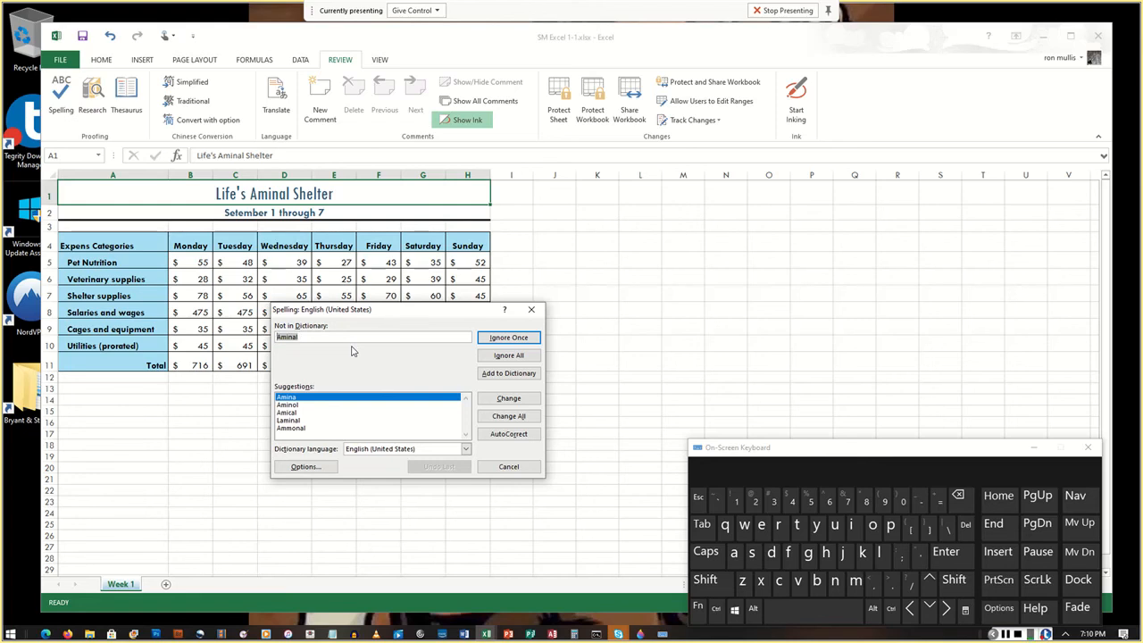
type("Anim")
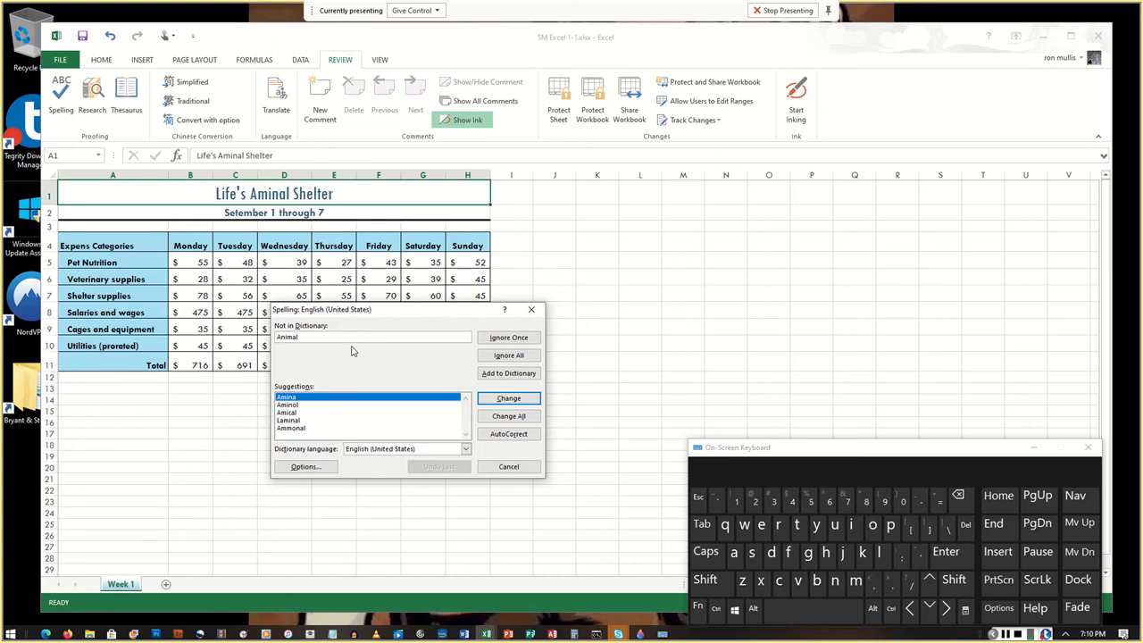
left_click(507, 399)
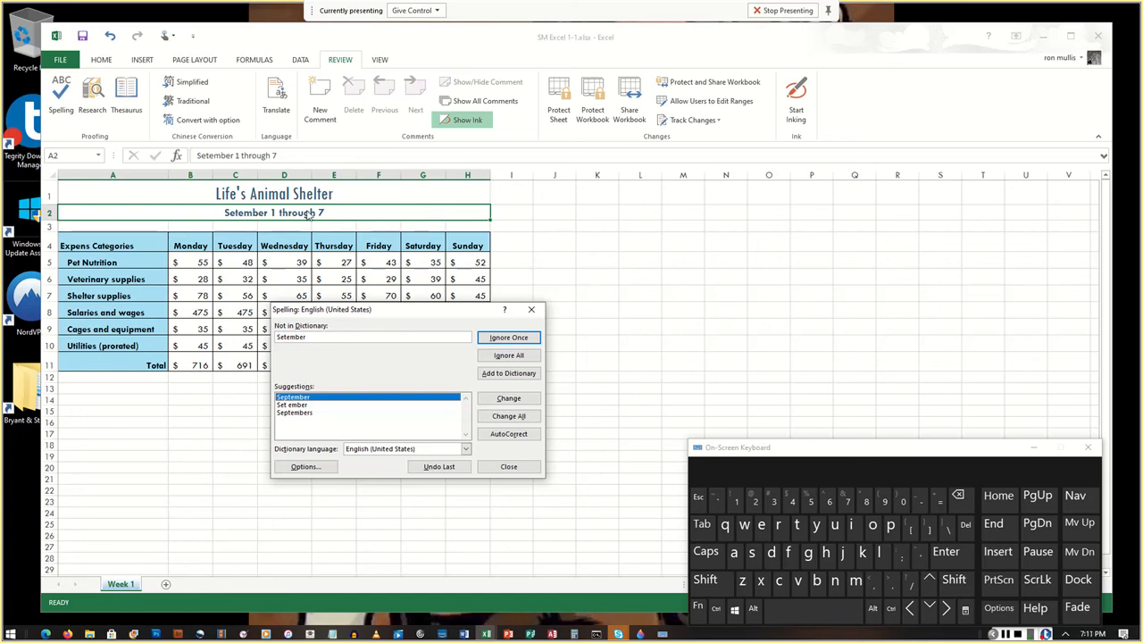
Correct the date heading to "September" and the A4 heading to "Expense", finish the spelling check and return to cell A1.
left_click(295, 398)
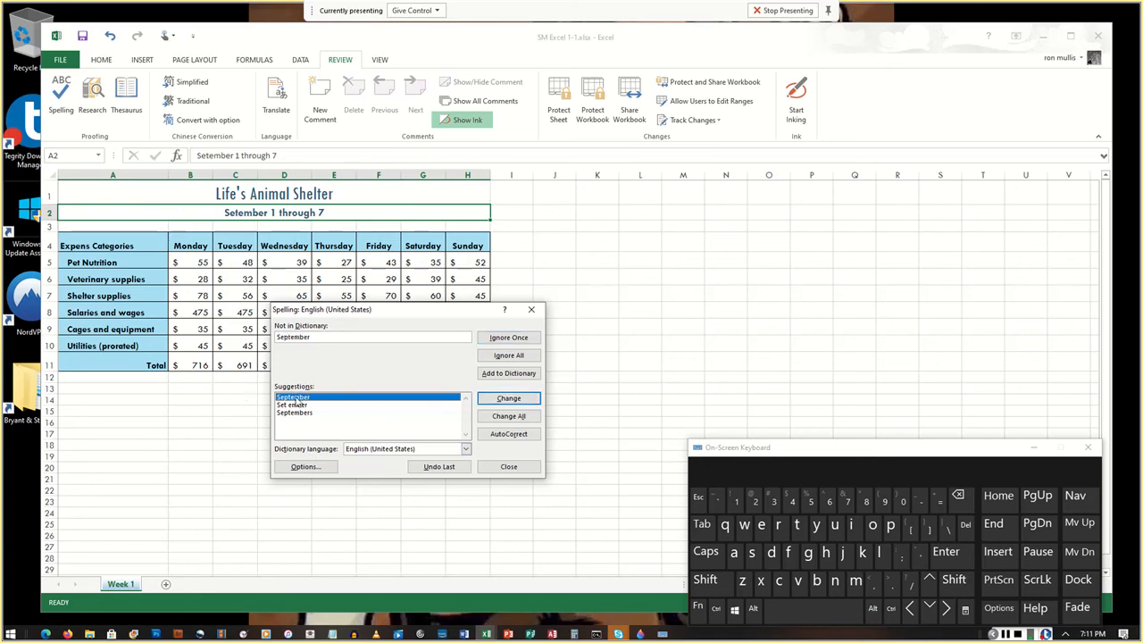
left_click(503, 402)
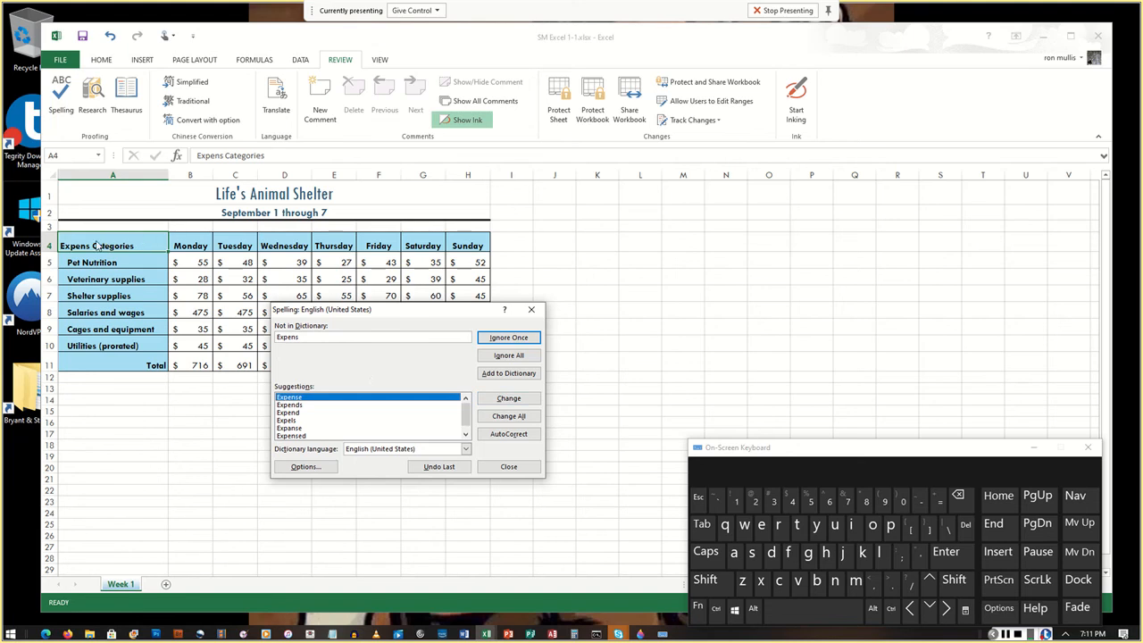
left_click(292, 400)
left_click(509, 399)
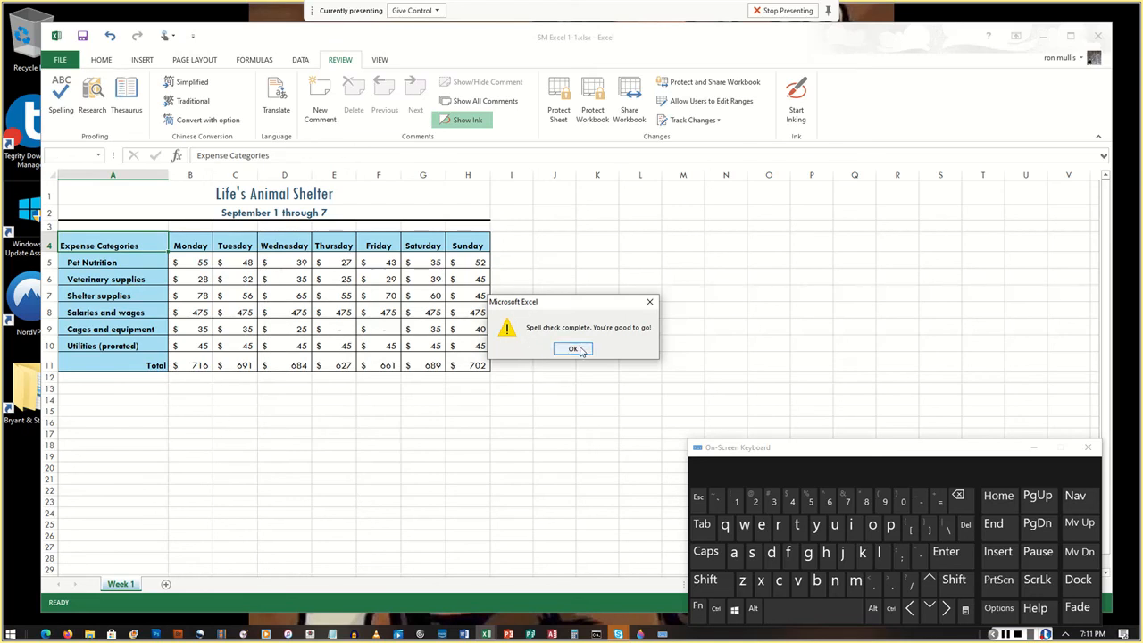
left_click(574, 348)
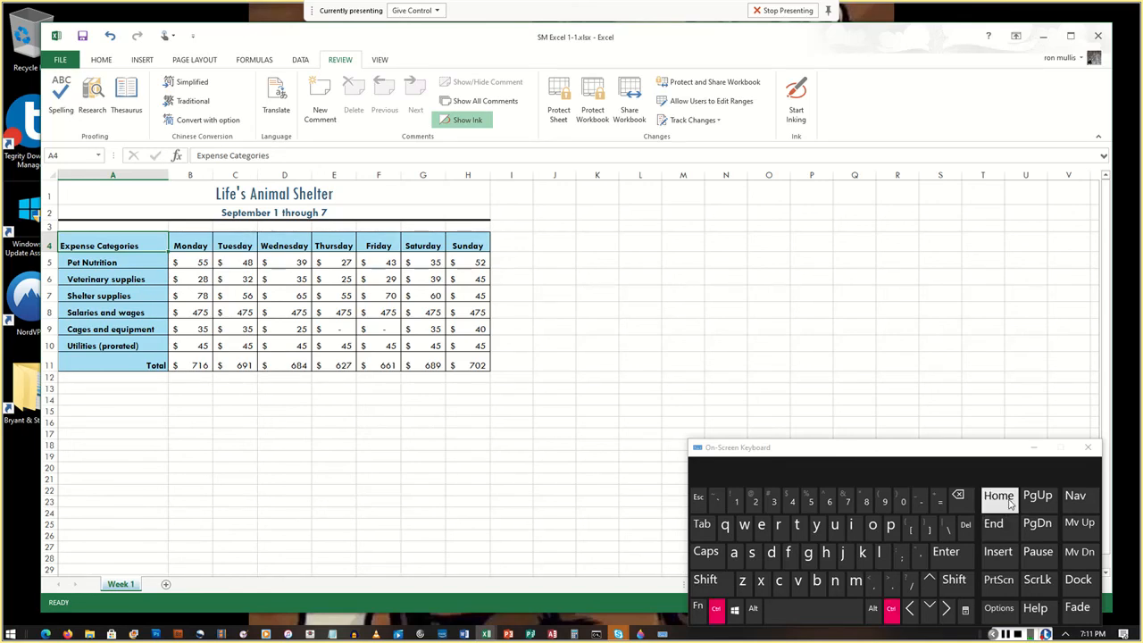
left_click(1009, 502, "ctrl")
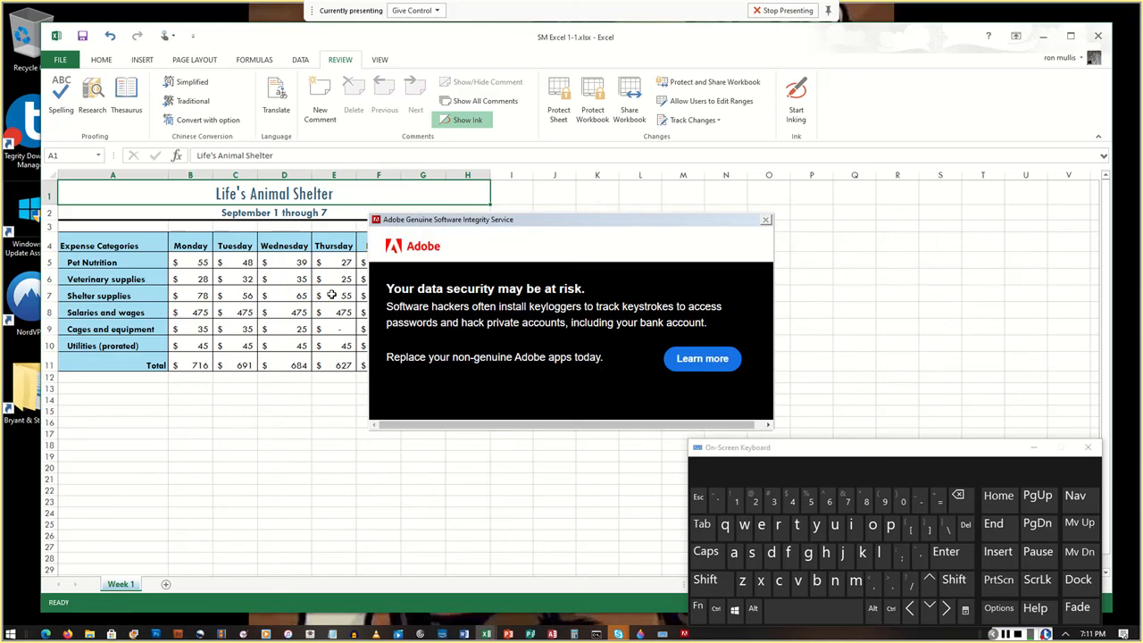
key("ctrl")
left_click(1005, 635)
left_click(1005, 635)
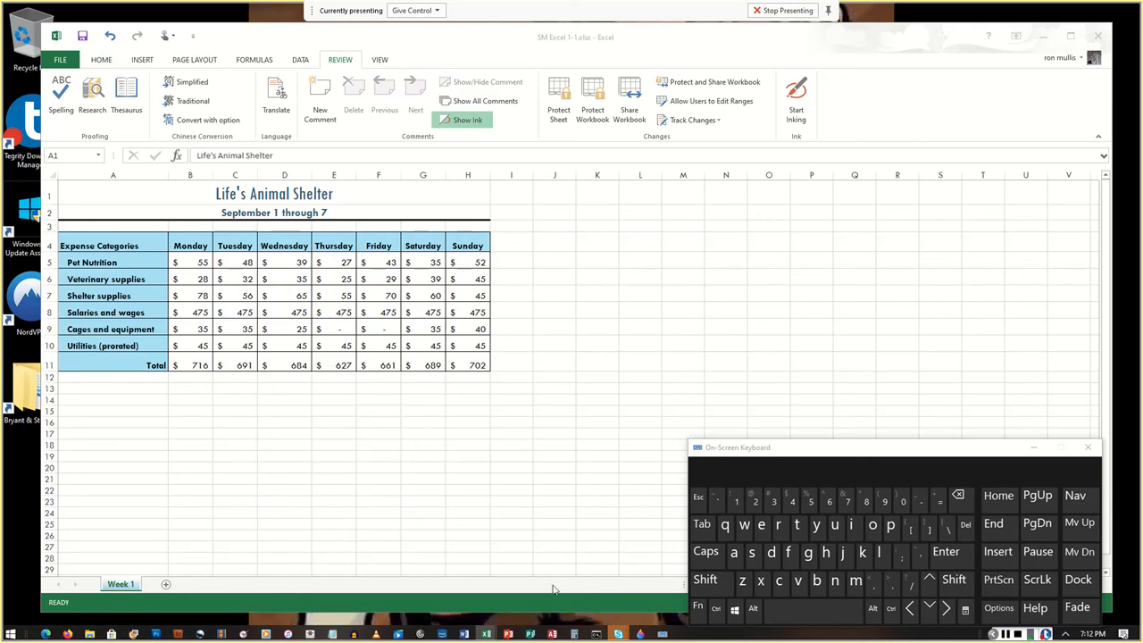
Set the Week 1 sheet's page orientation to landscape in the page setup.
left_click(194, 60)
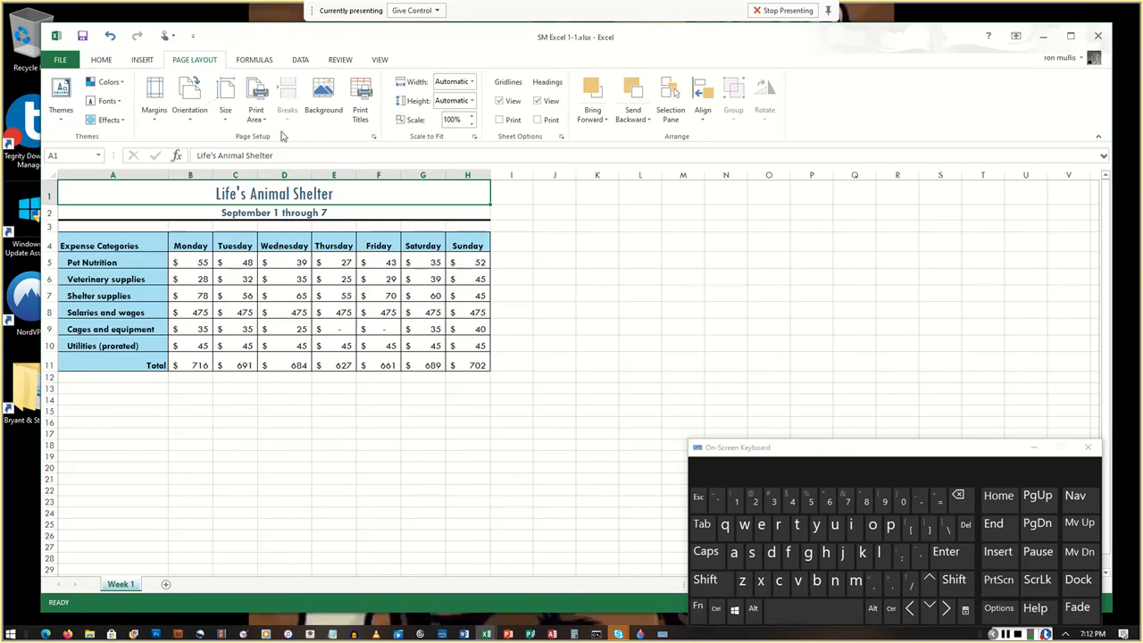
left_click(374, 138)
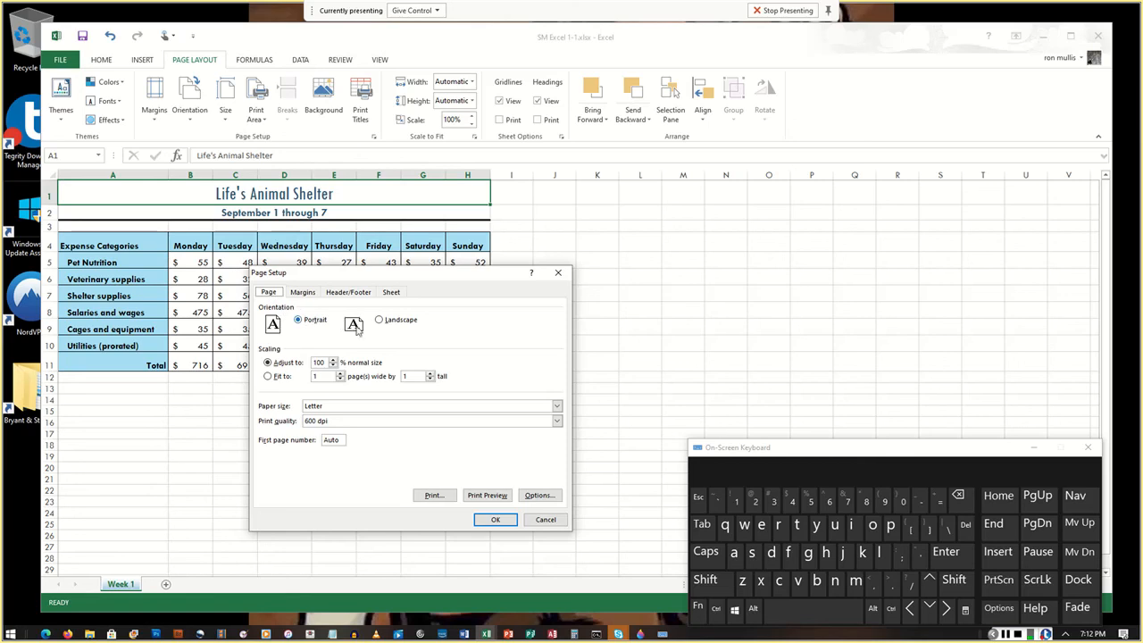
left_click(379, 320)
Center the sheet horizontally on the printed page, leaving vertical centering off.
left_click(312, 297)
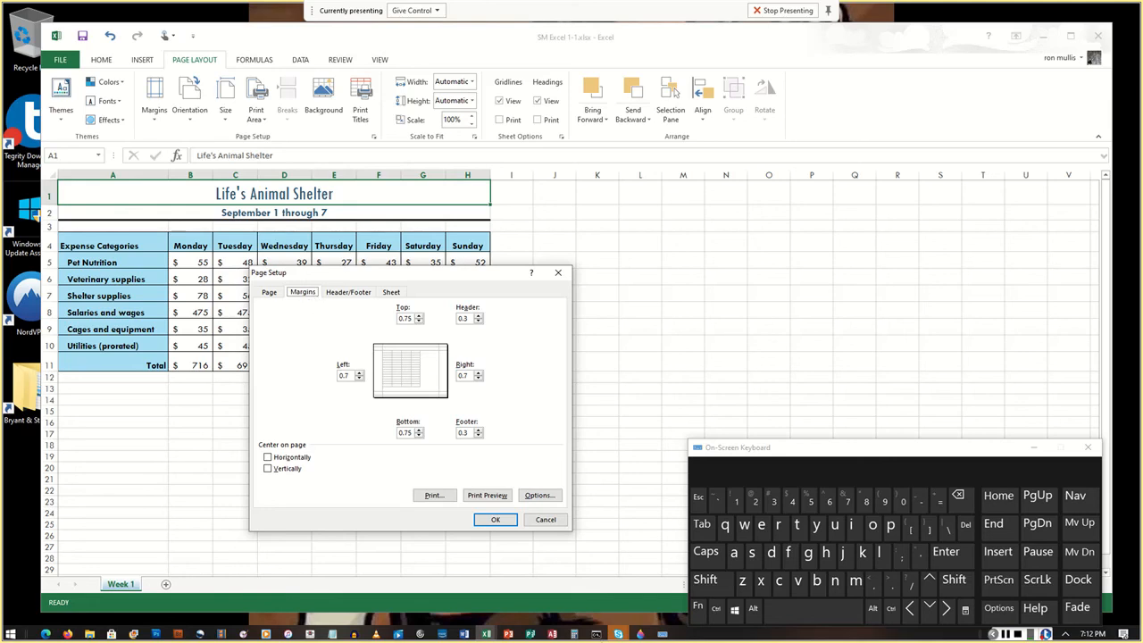
left_click(288, 457)
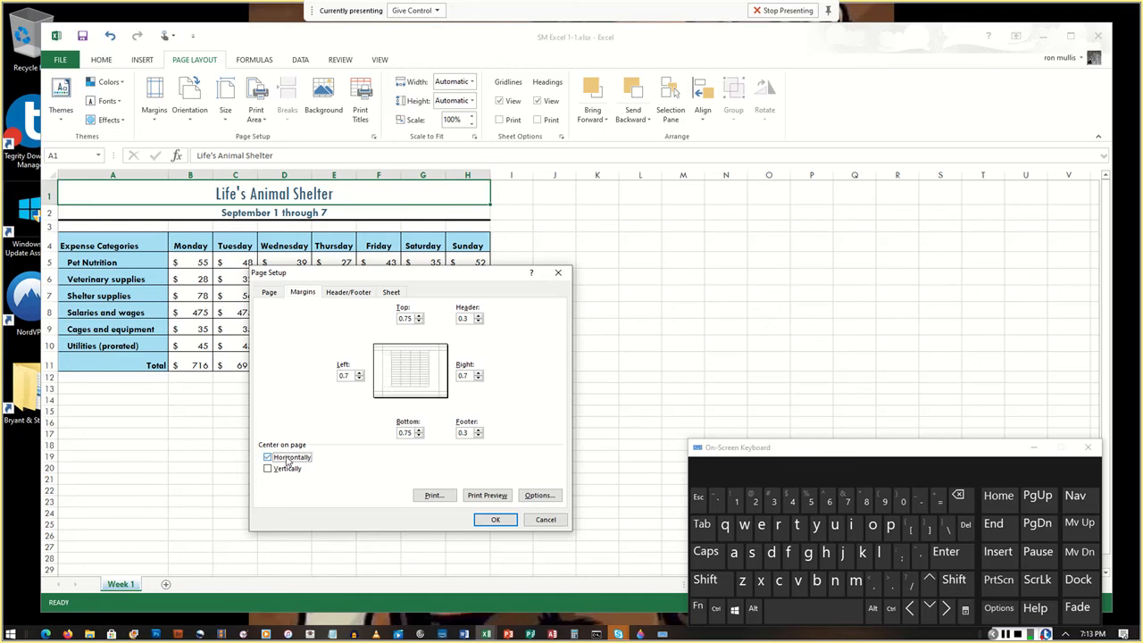
left_click(288, 460)
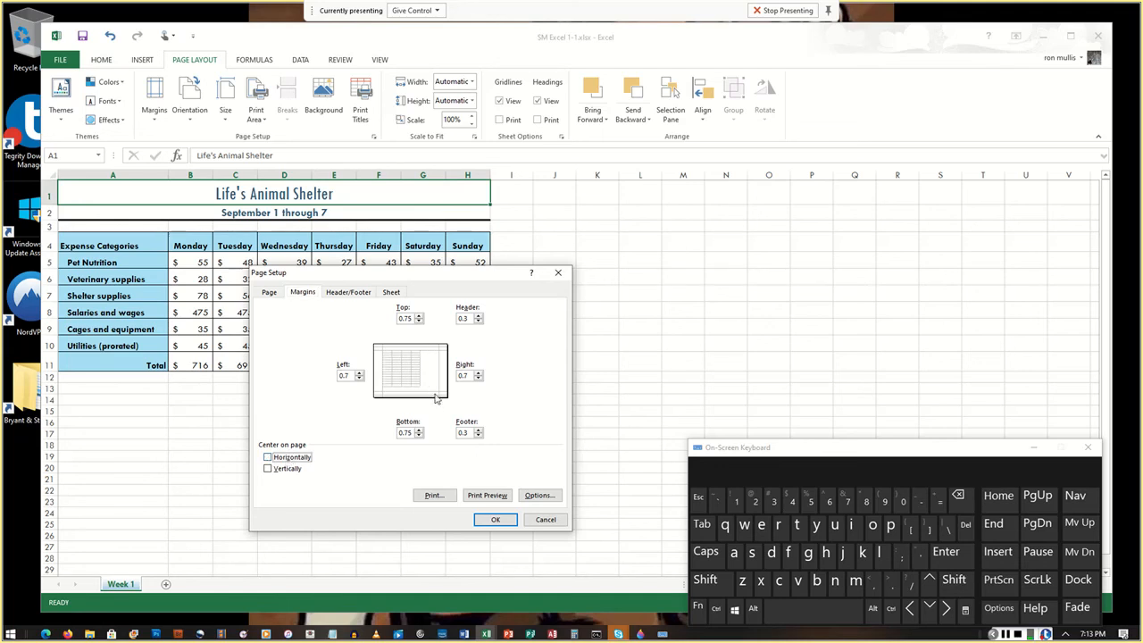
left_click(287, 470)
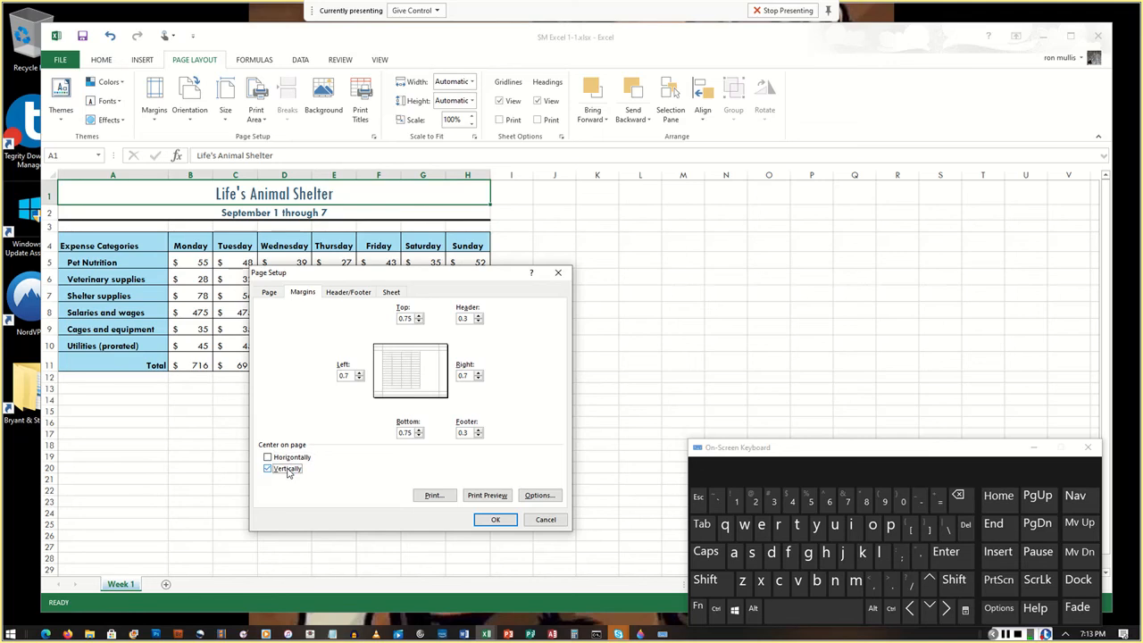
left_click(286, 469)
left_click(288, 459)
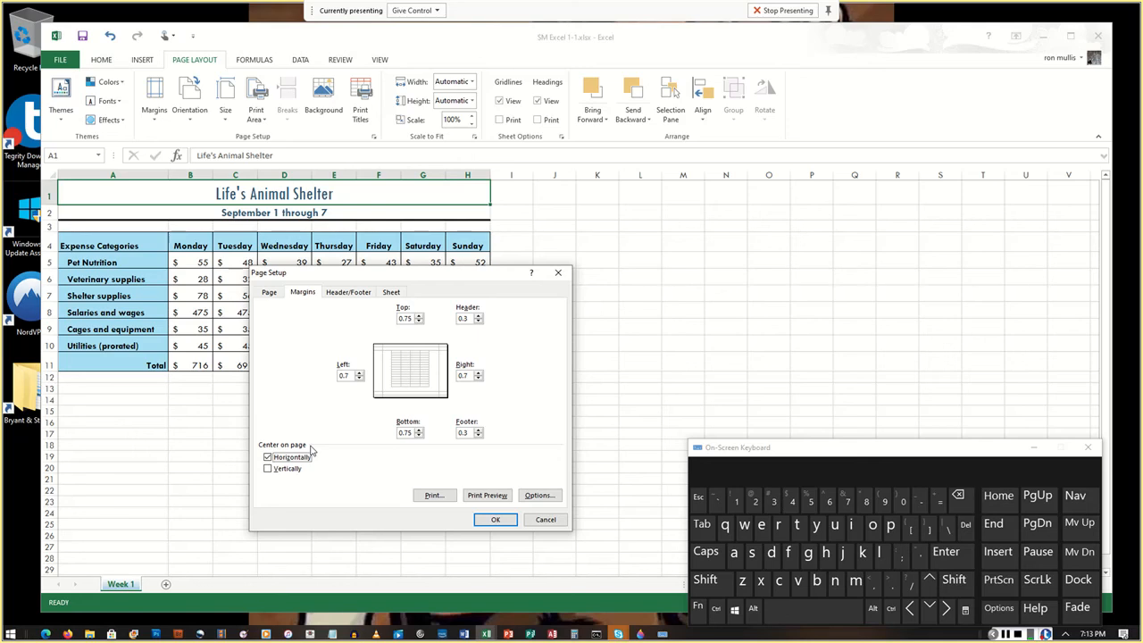
Add the file name SM Excel 1-1.xlsx as the page header and apply the page setup.
left_click(358, 296)
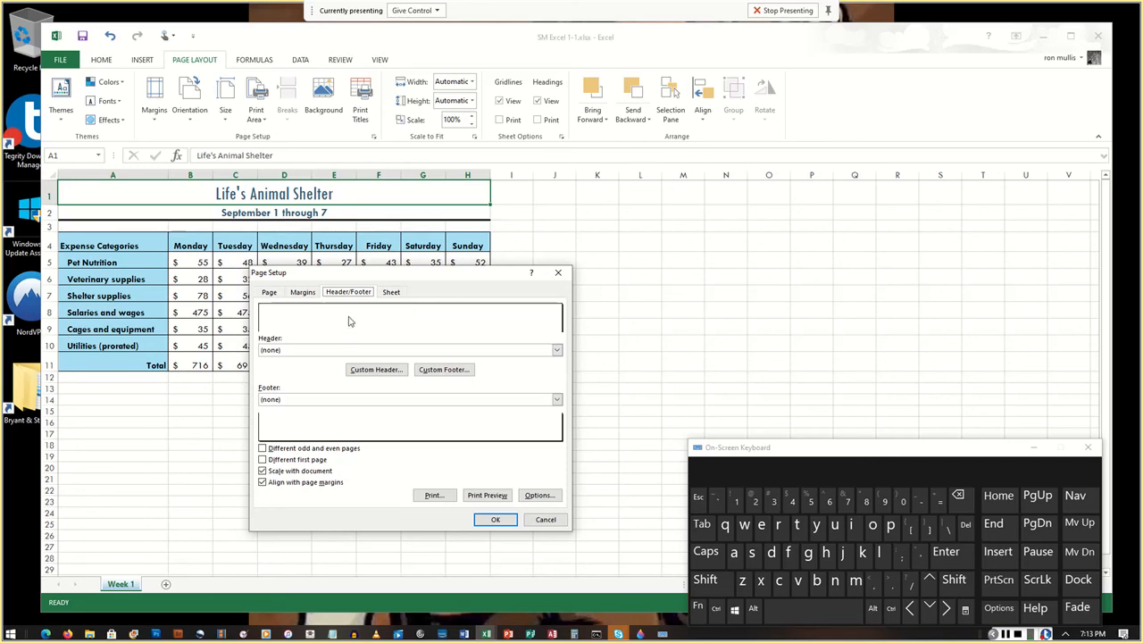
left_click(323, 350)
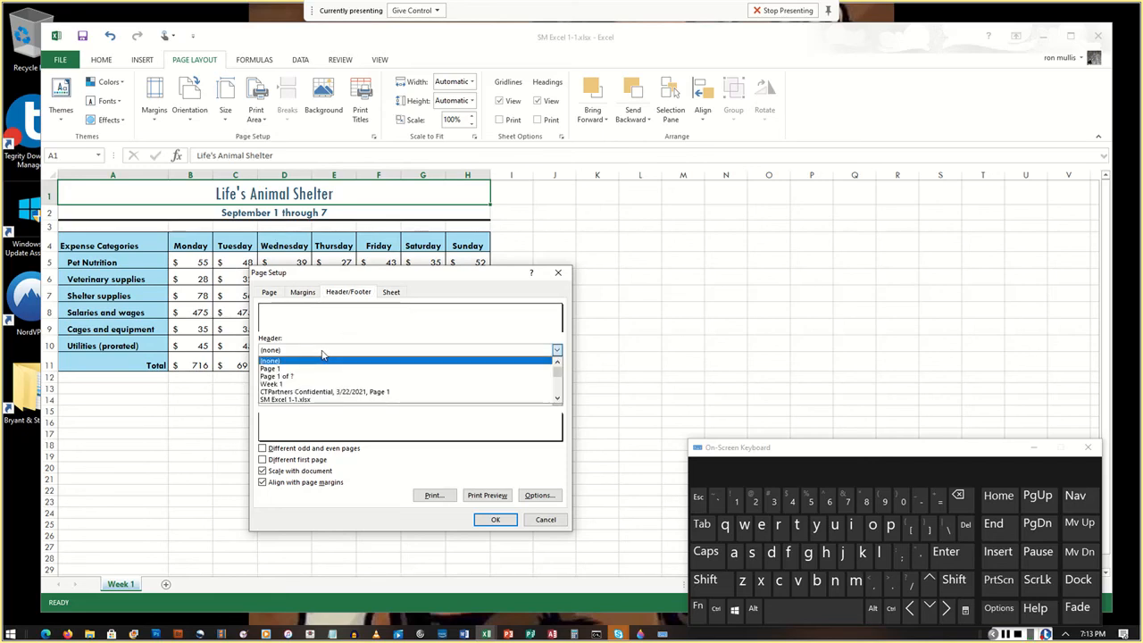
left_click(309, 400)
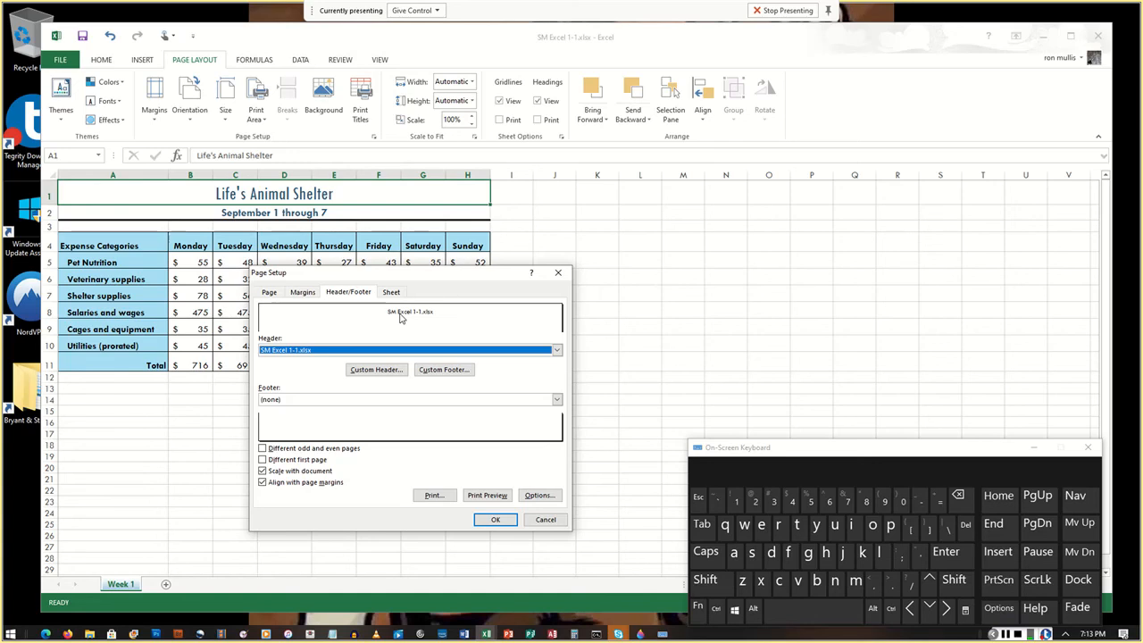
left_click(495, 521)
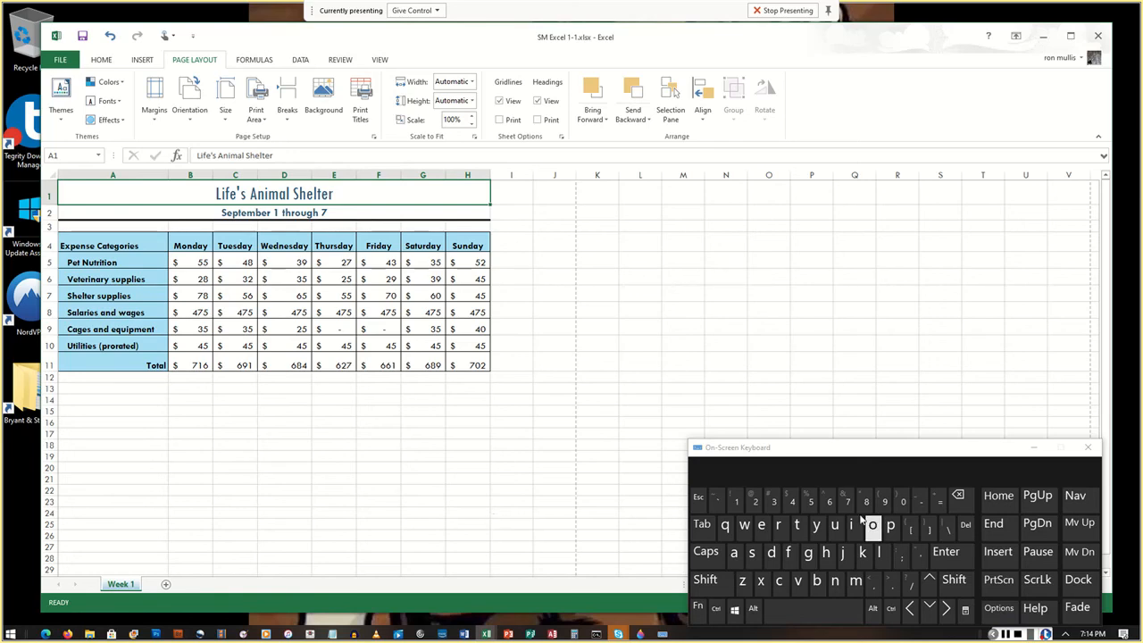
Review the expense report's page layout and header in the print preview, then return to the worksheet.
left_click(698, 611)
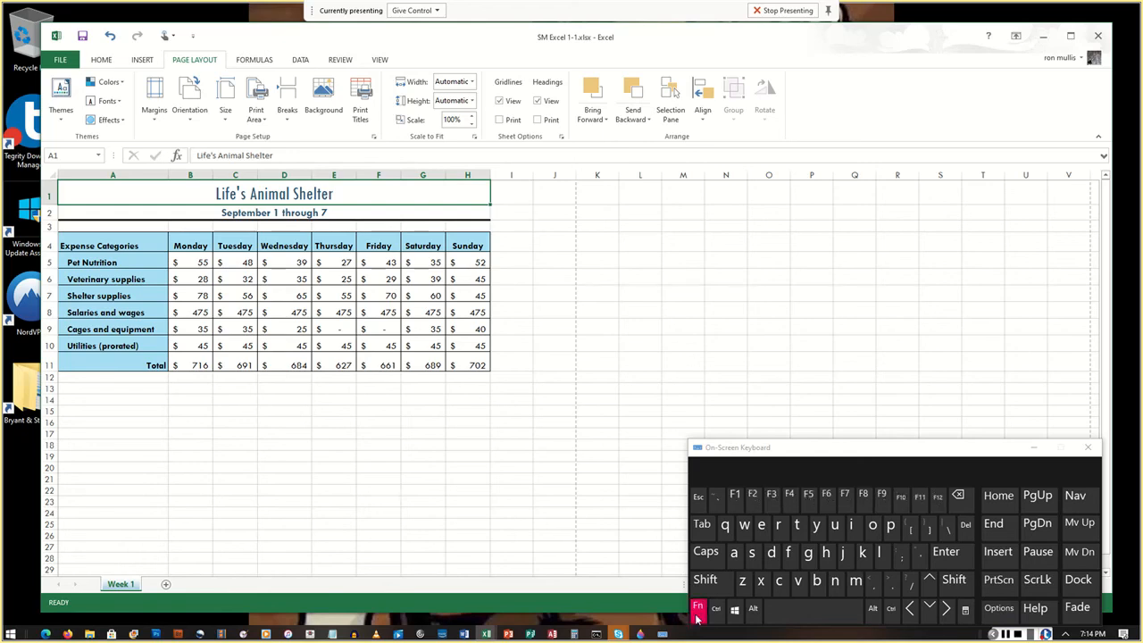
key("ctrl")
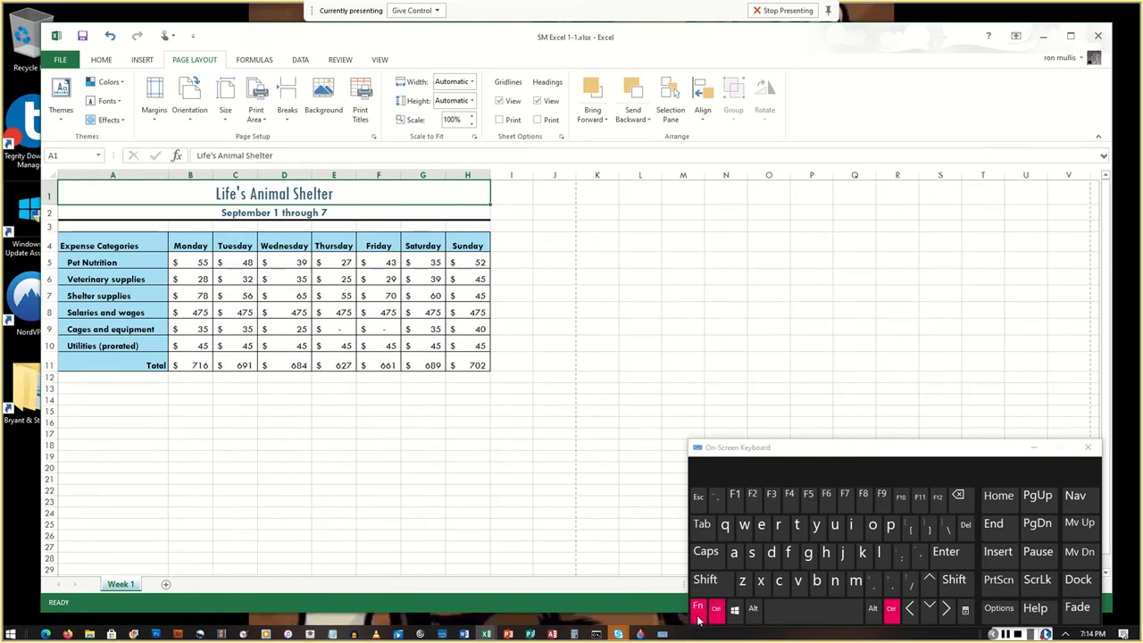
left_click(753, 495)
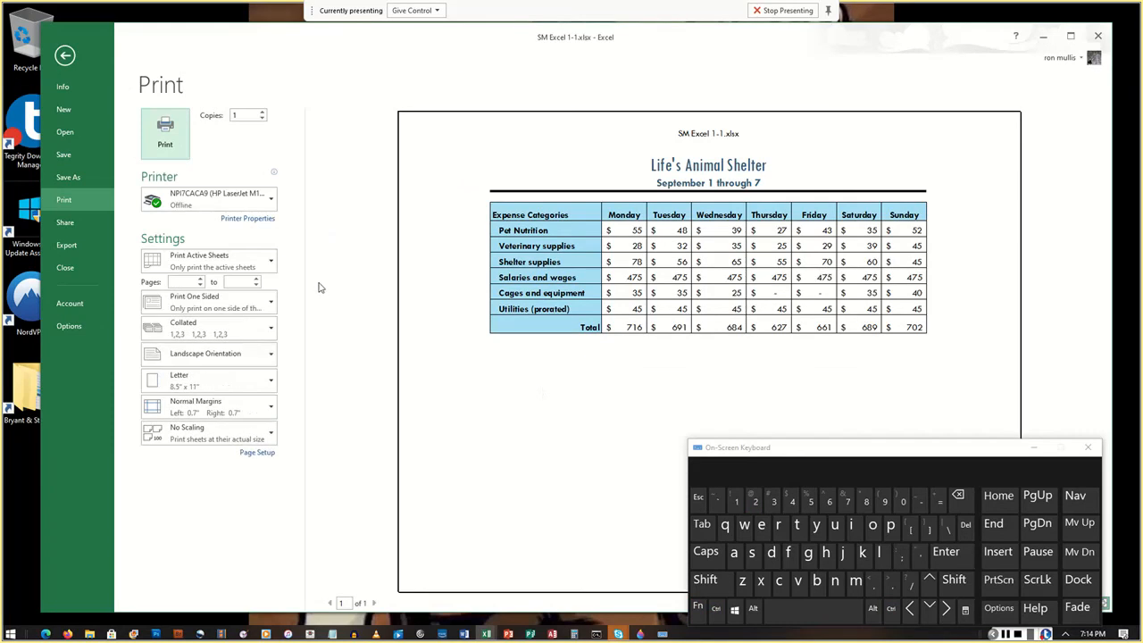
left_click_drag(950, 457, 960, 432)
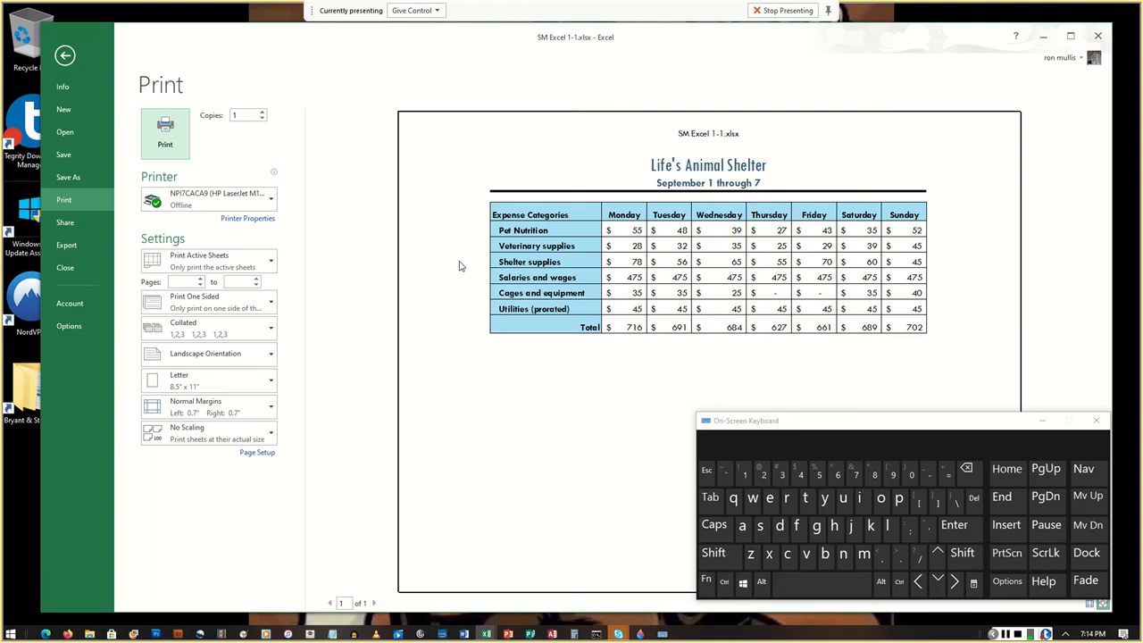
key("Escape")
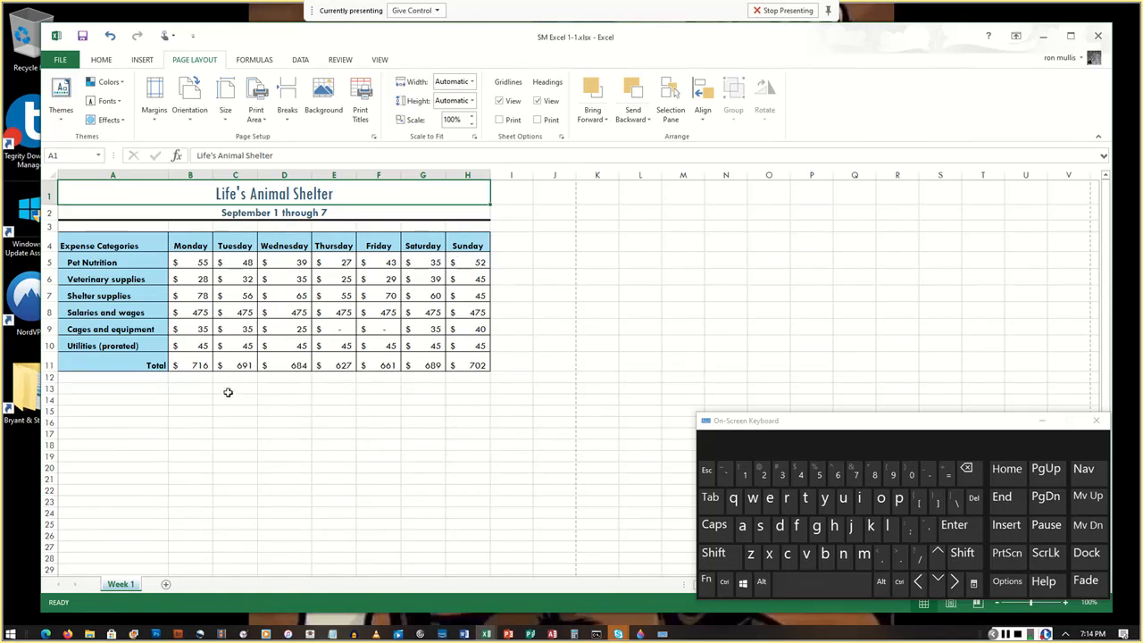
Create a copy of the Week 1 sheet at the end of the same workbook.
right_click(130, 586)
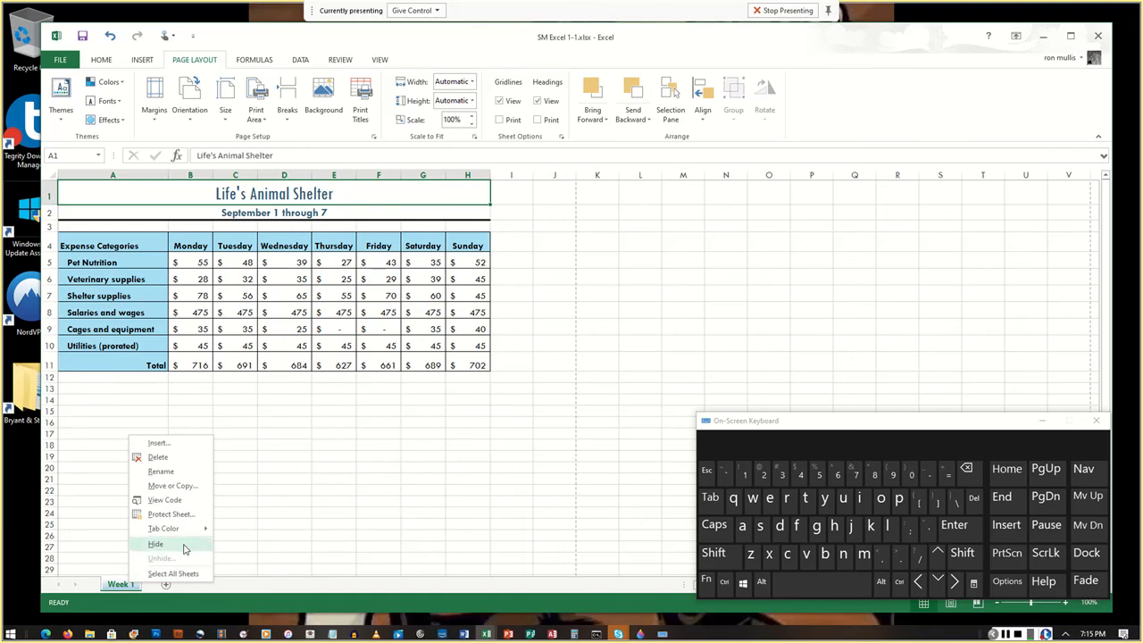
left_click(185, 486)
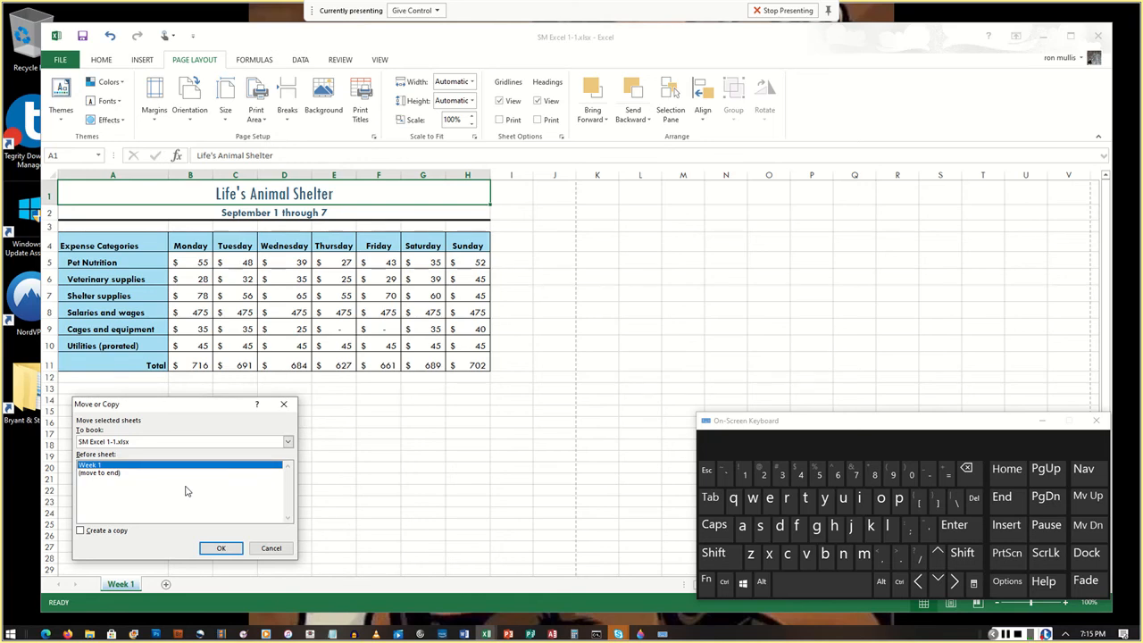
left_click(100, 472)
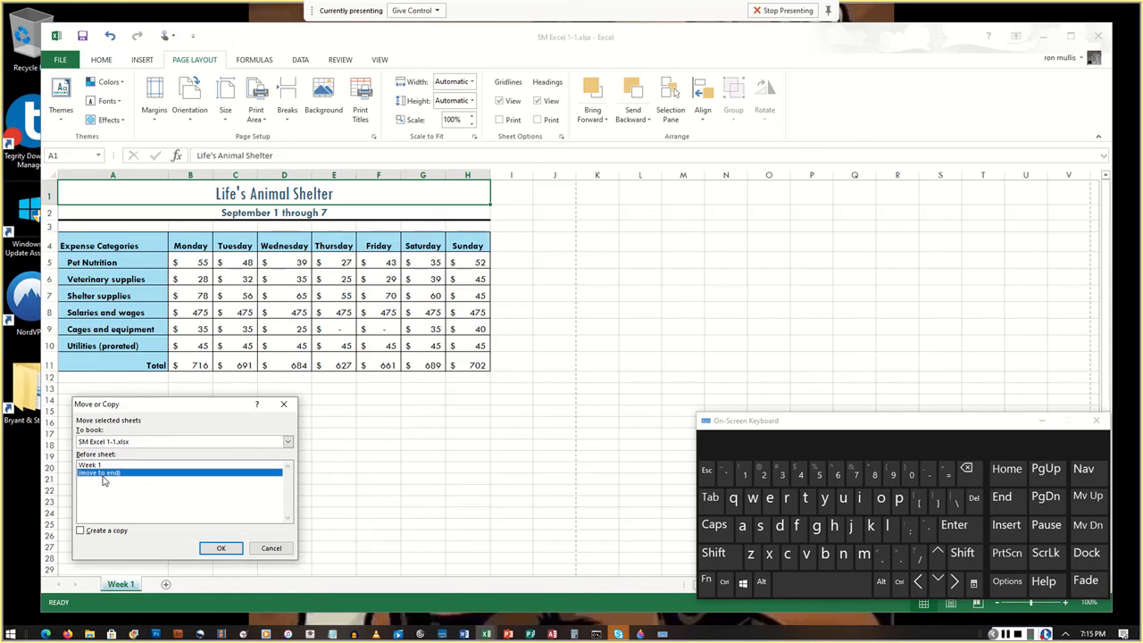
left_click(80, 530)
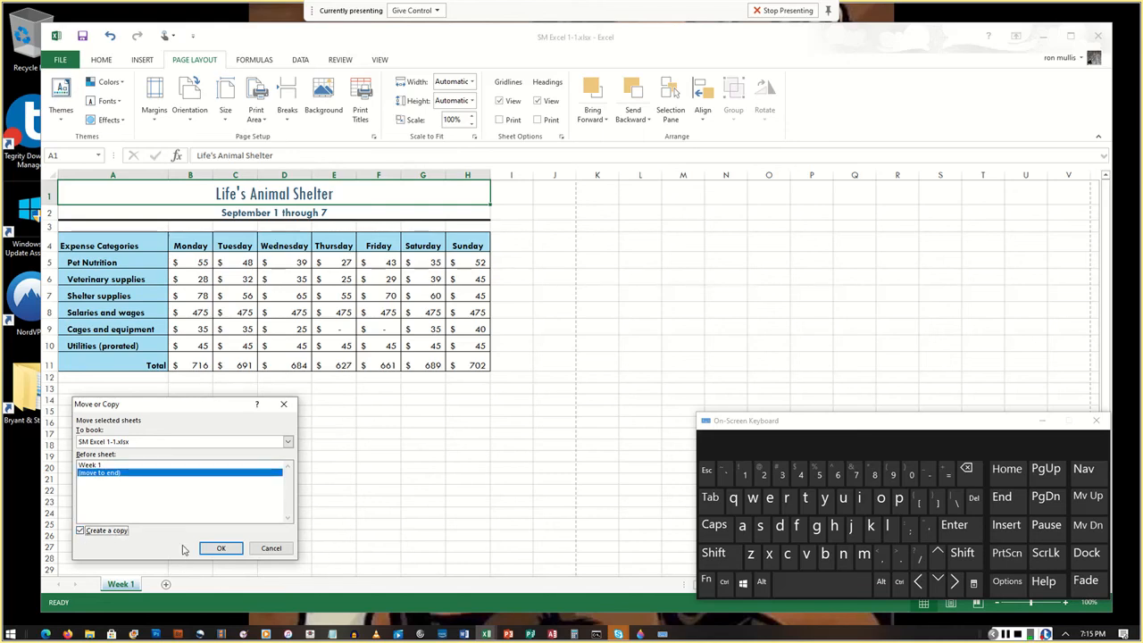
left_click(221, 548)
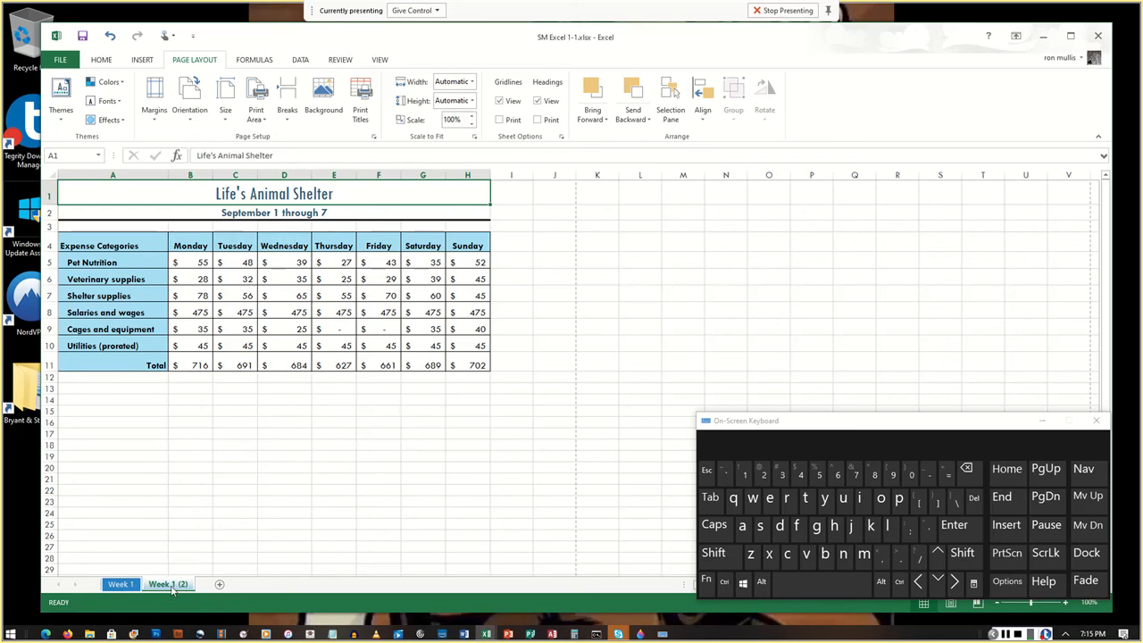
left_click(134, 586)
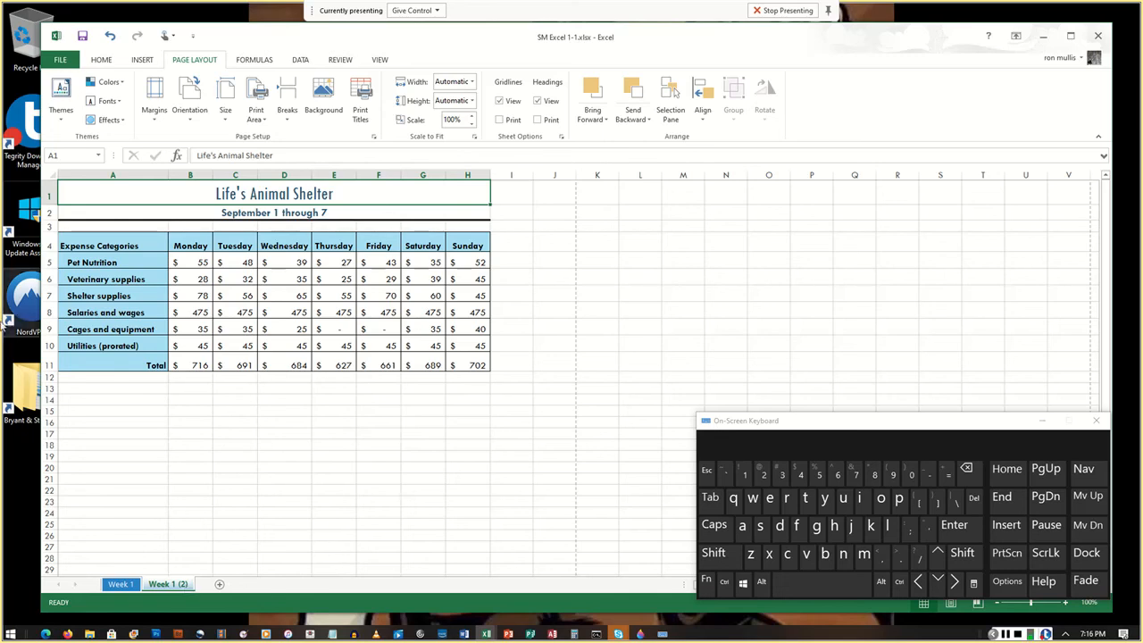
Clear all daily expense amounts in B5:H10 on the copied sheet, keeping the category labels and the Total row.
left_click_drag(179, 262, 487, 351)
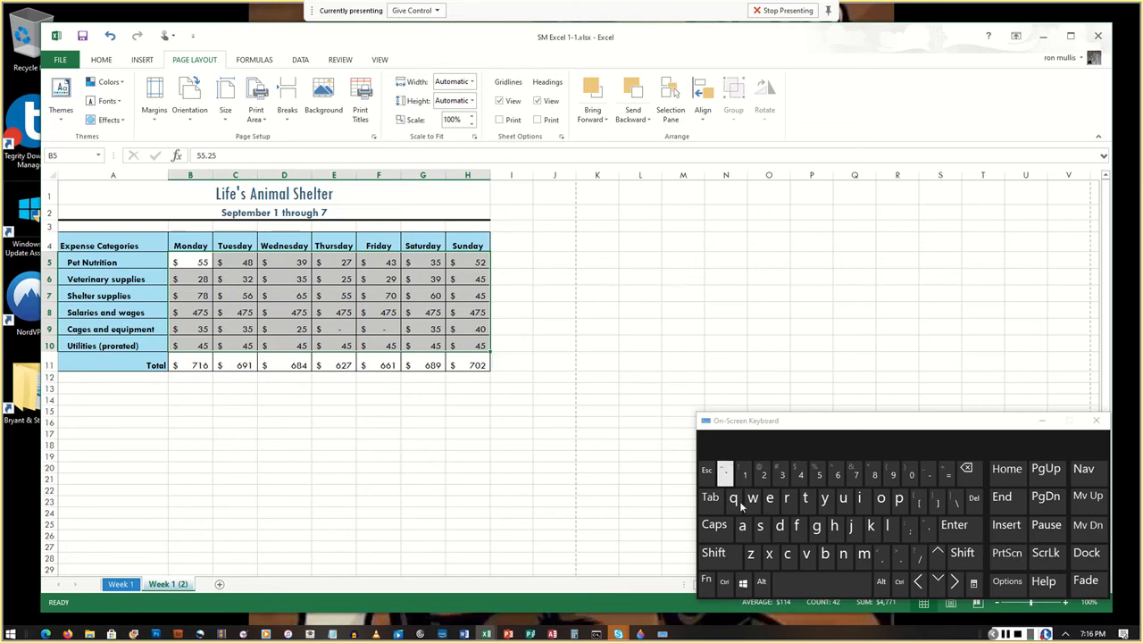
left_click(973, 502)
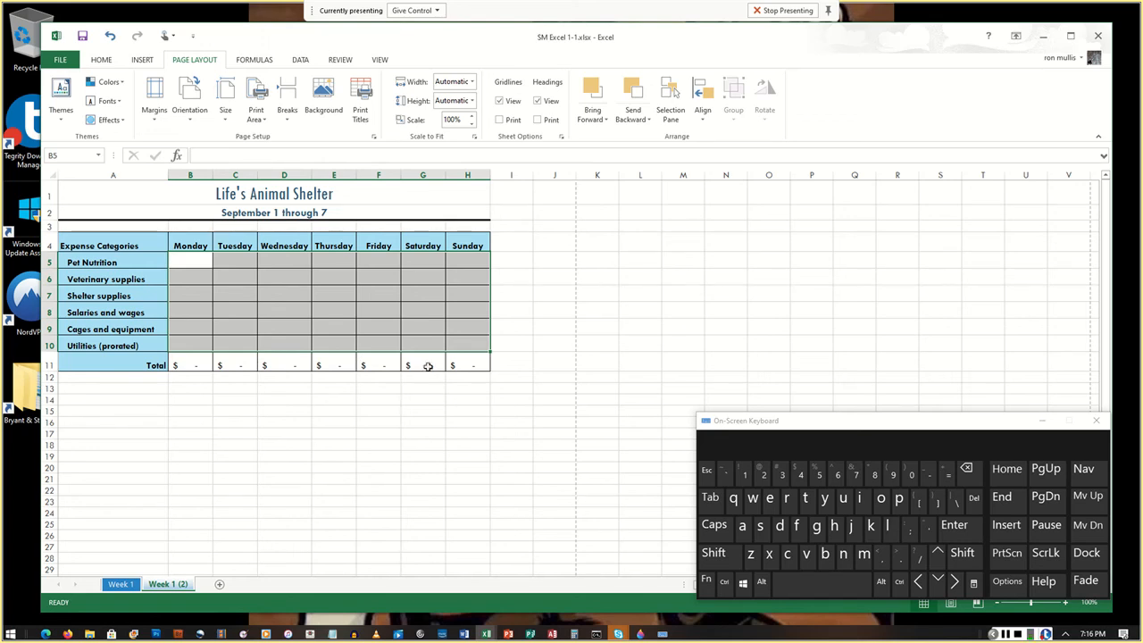
Change the date range subtitle in cell A2 of the copied sheet to September 8 through 14.
left_click(207, 212)
double_click(220, 213)
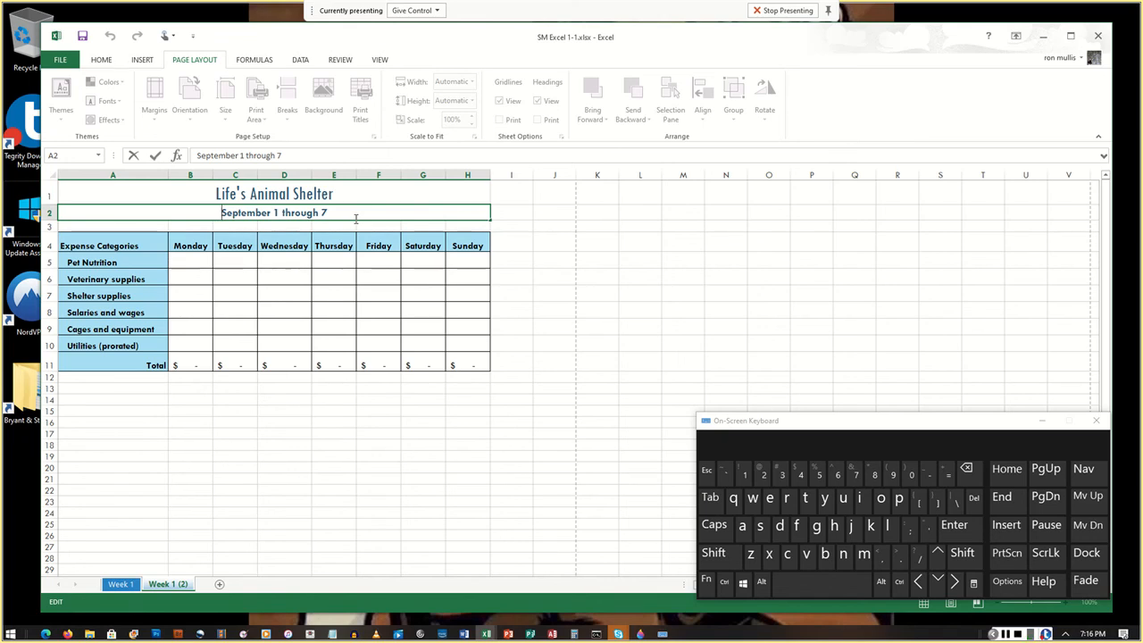
left_click(277, 212)
key("Delete")
type("8")
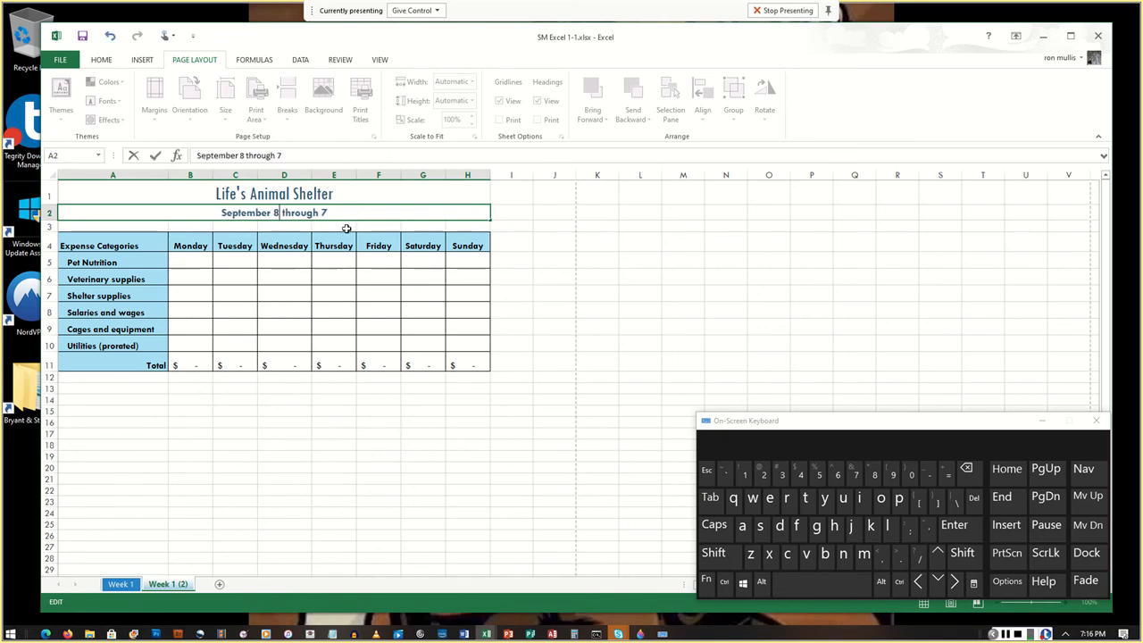
key("Right")
key("Right")
key("Right")
key("Right")
key("Right")
key("Right")
key("Right")
key("Right")
key("Right")
key("Right")
type("14")
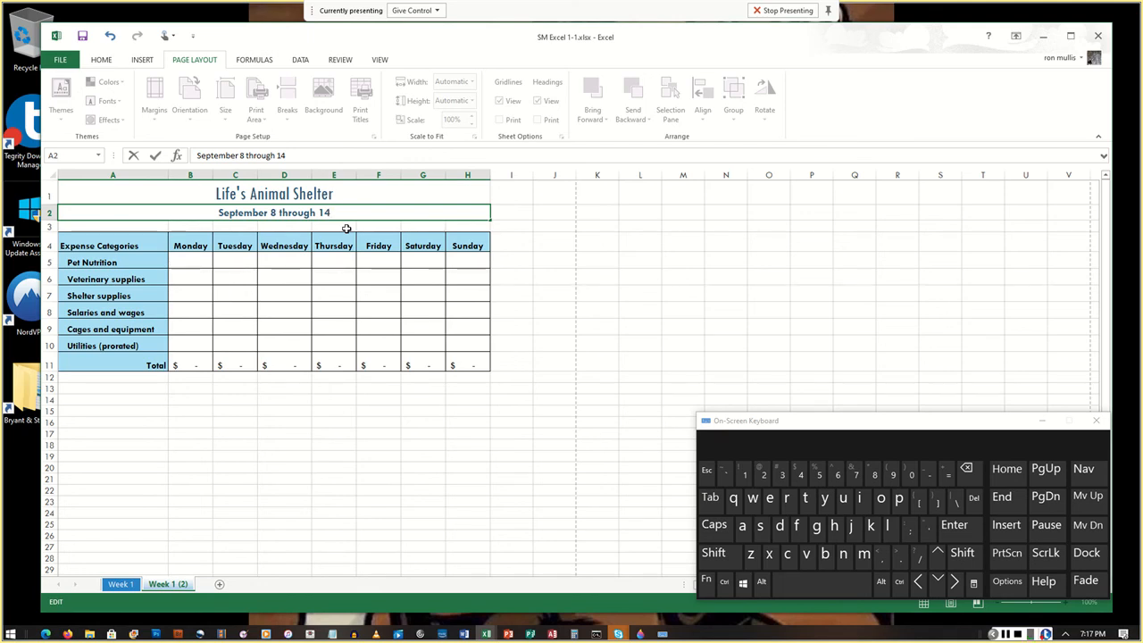
Rename the copied sheet, Week 1 (2), as Week 2.
left_click(177, 586)
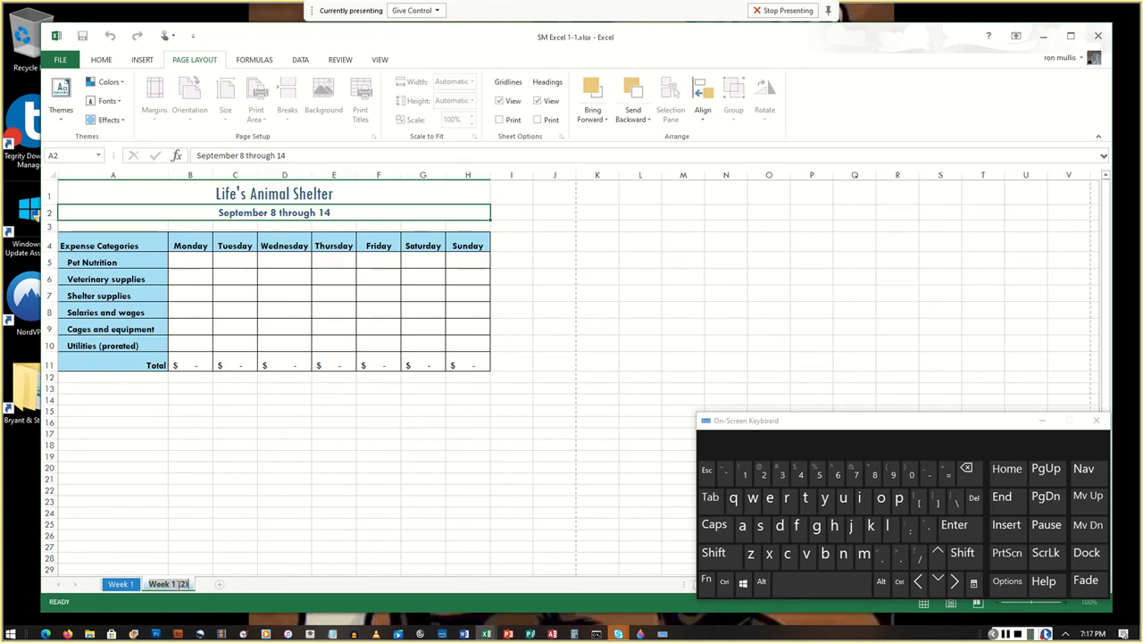
double_click(177, 585)
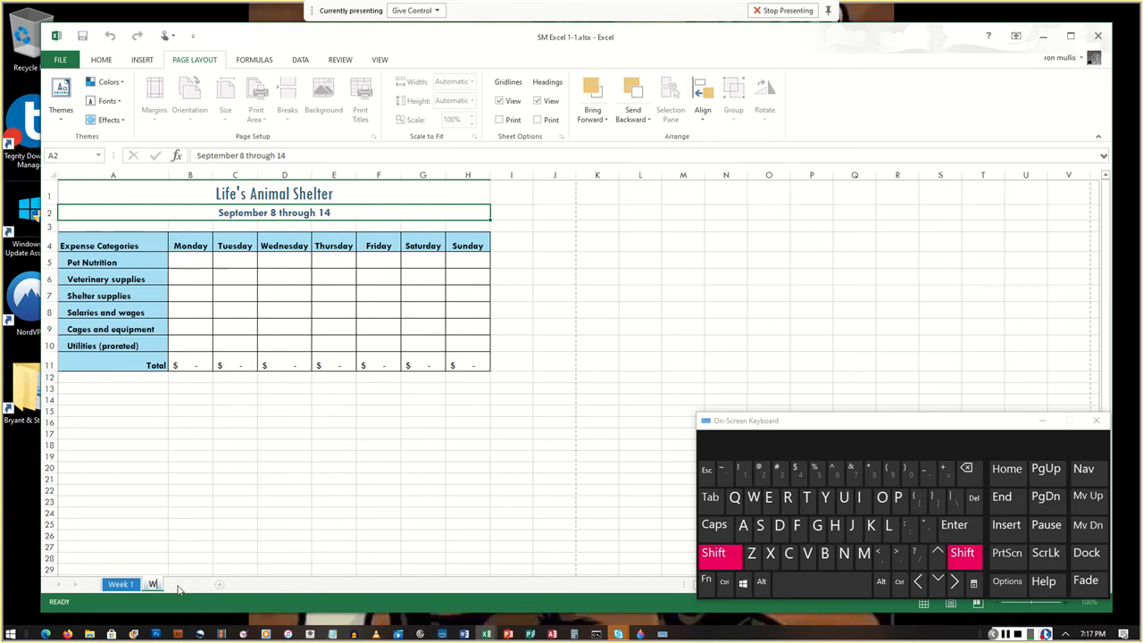
type("Wee")
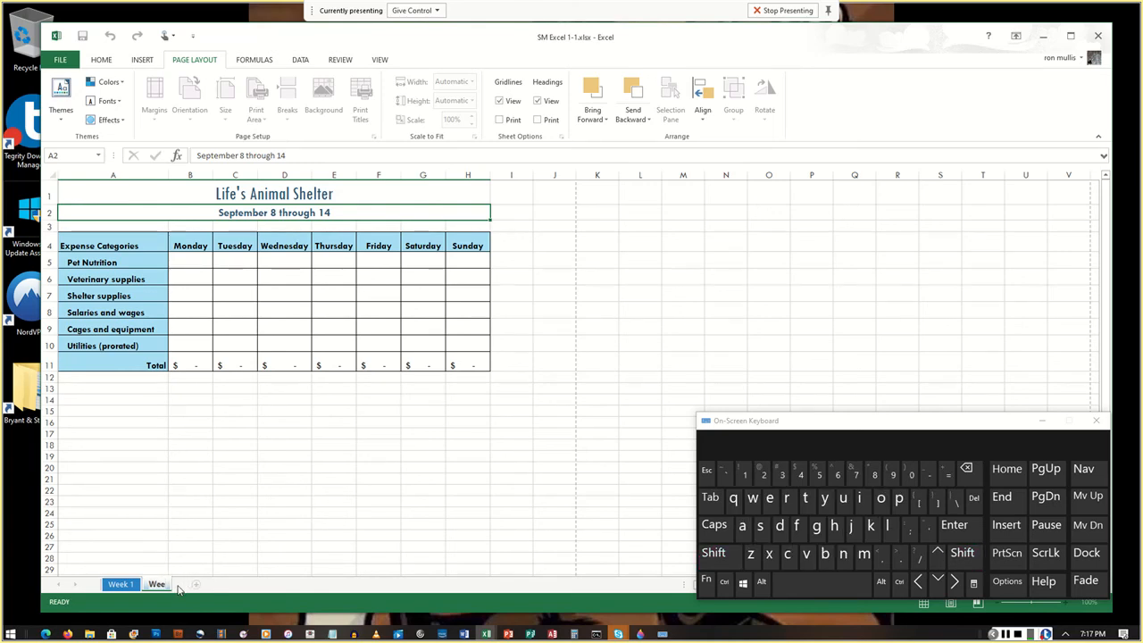
type("k 2")
key("Return")
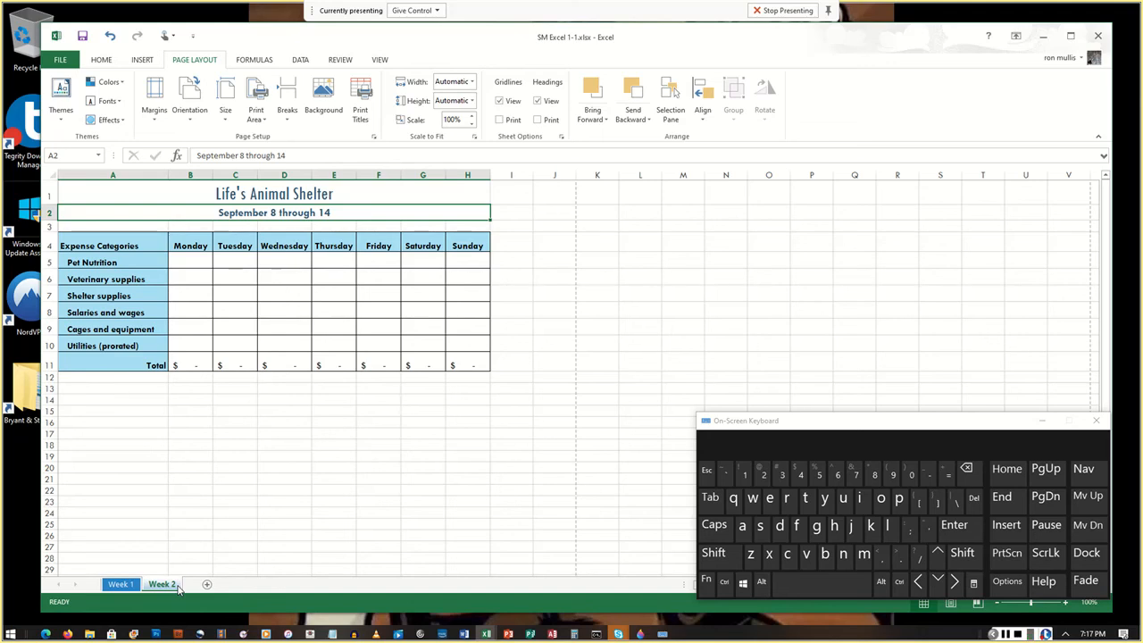
Set the Week 2 sheet's tab color to Green, Accent 4, Darker 50% and check it from the Week 1 sheet.
right_click(163, 587)
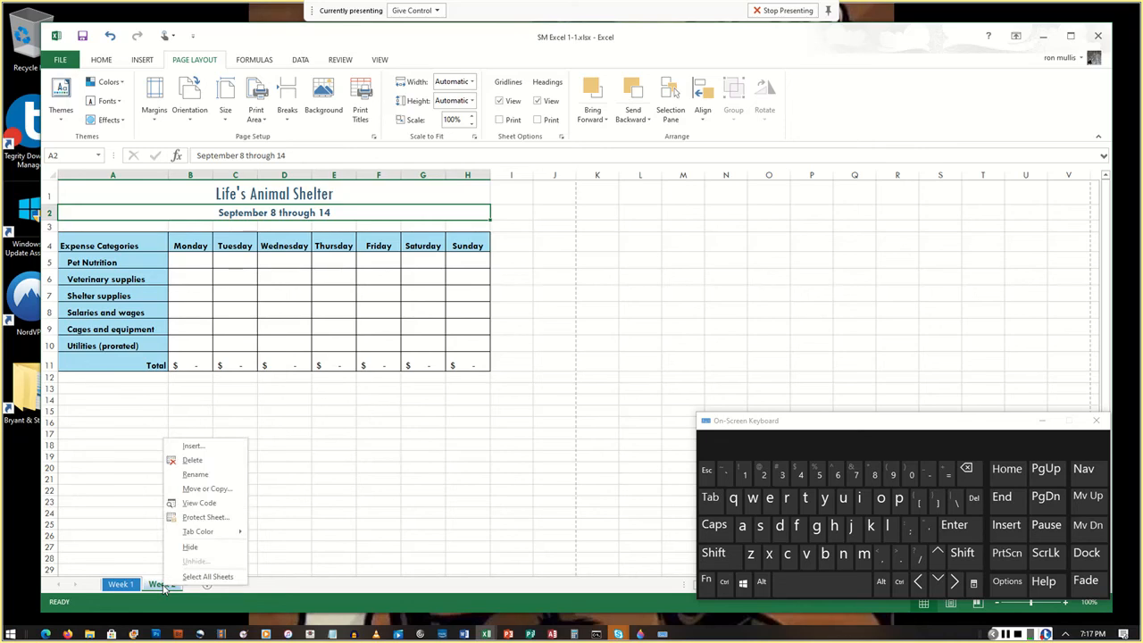
mouse_move(208, 536)
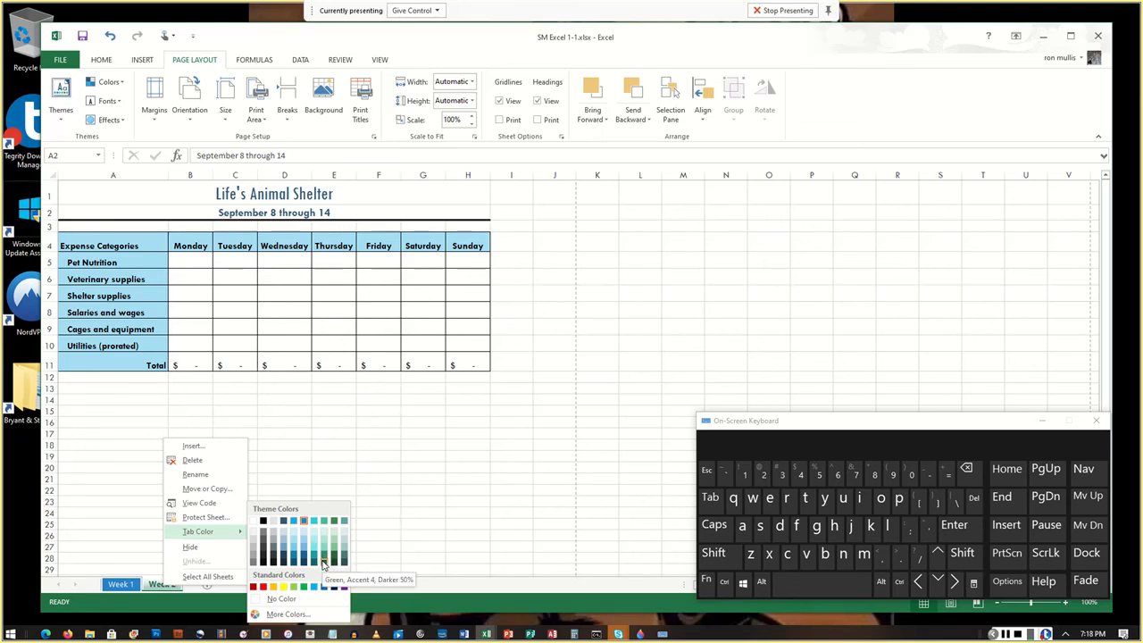
left_click(324, 563)
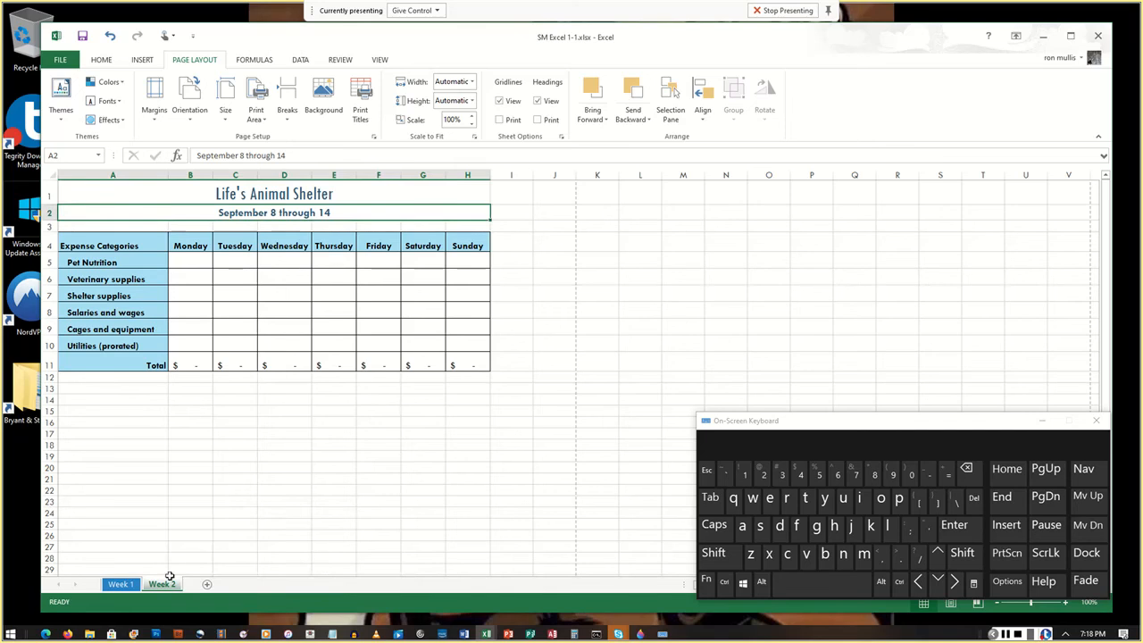
key("ctrl+Page_Up")
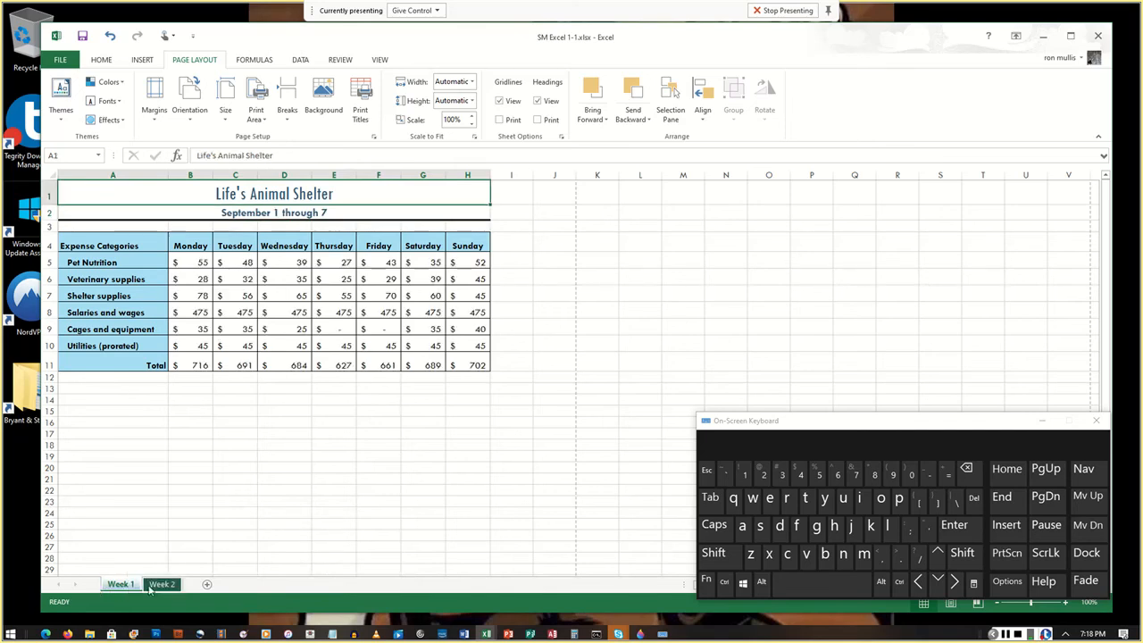
left_click(162, 585)
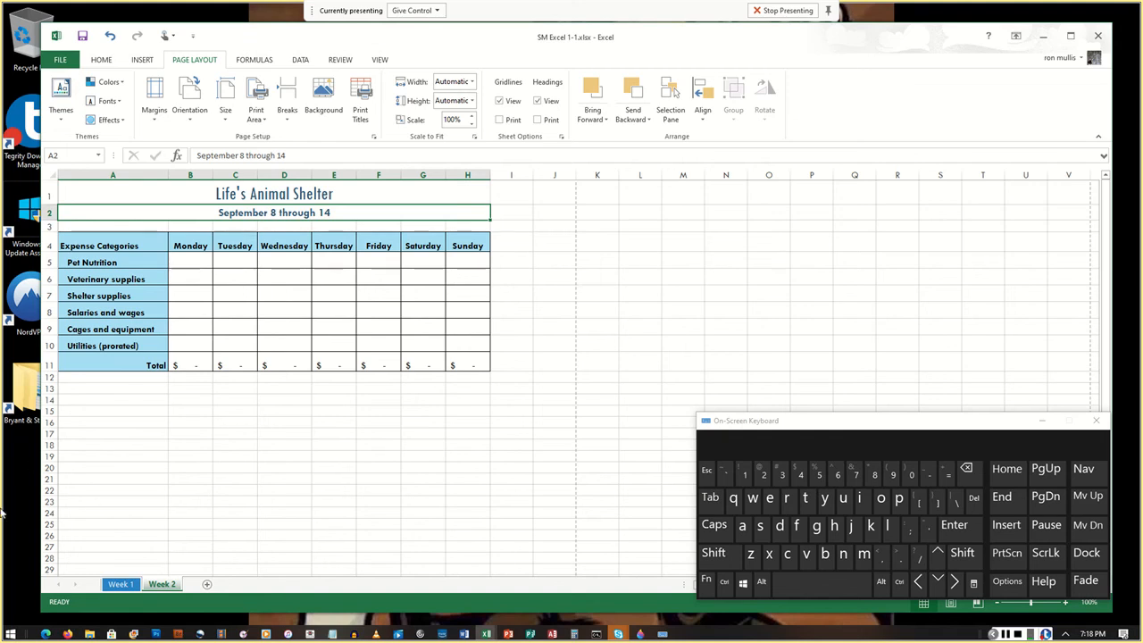
Review the Week 1 sheet in the print preview, then return to the worksheet.
left_click(119, 584)
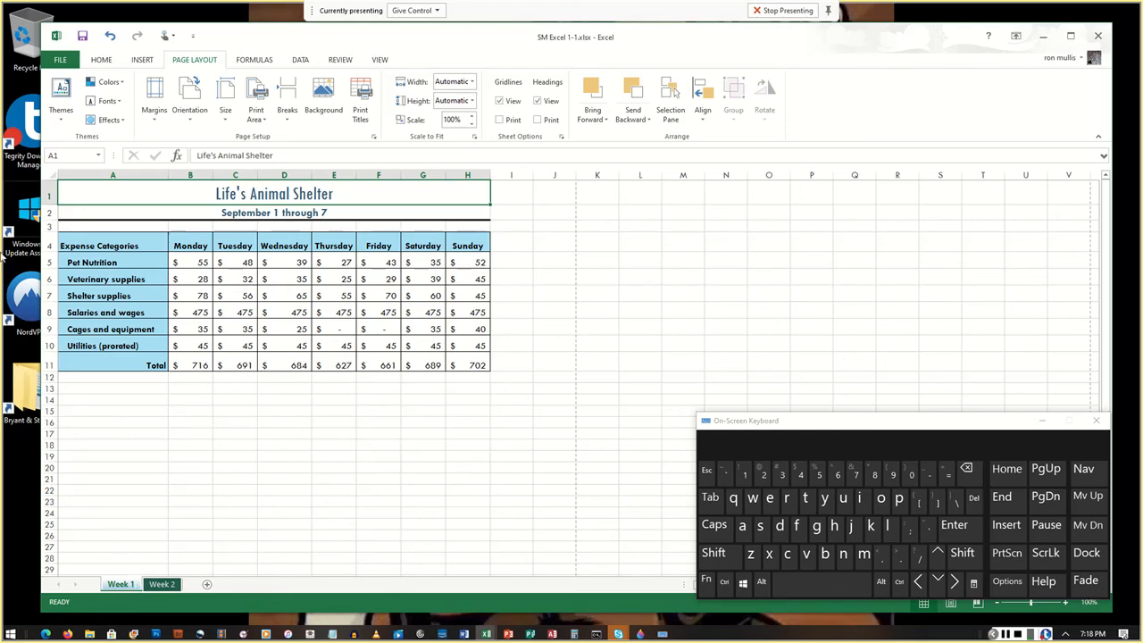
left_click(65, 61)
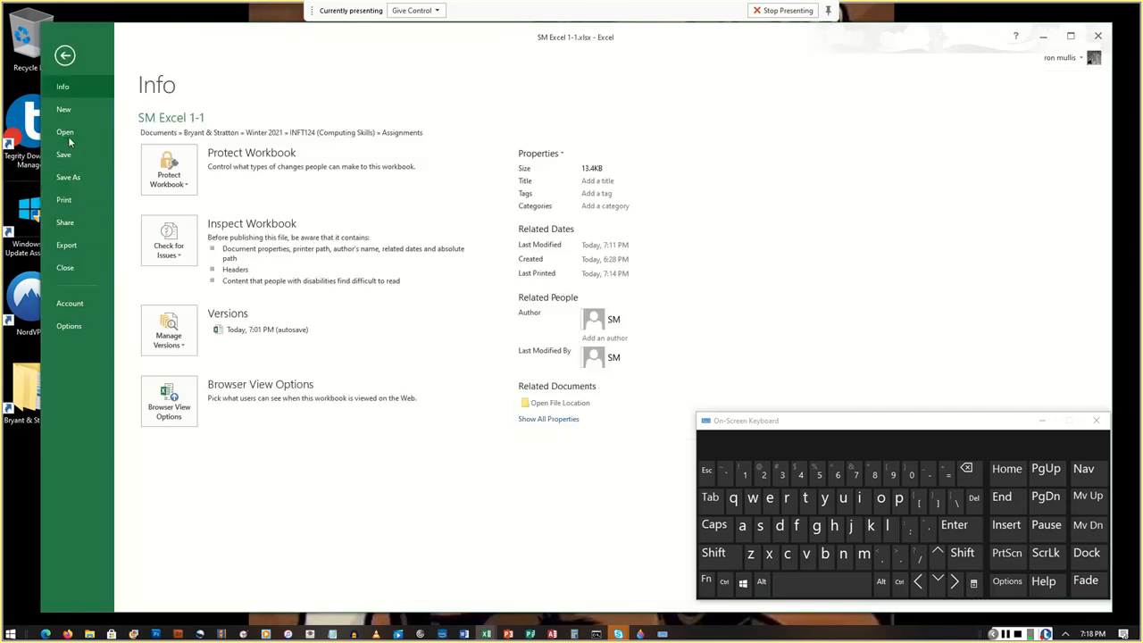
left_click(70, 206)
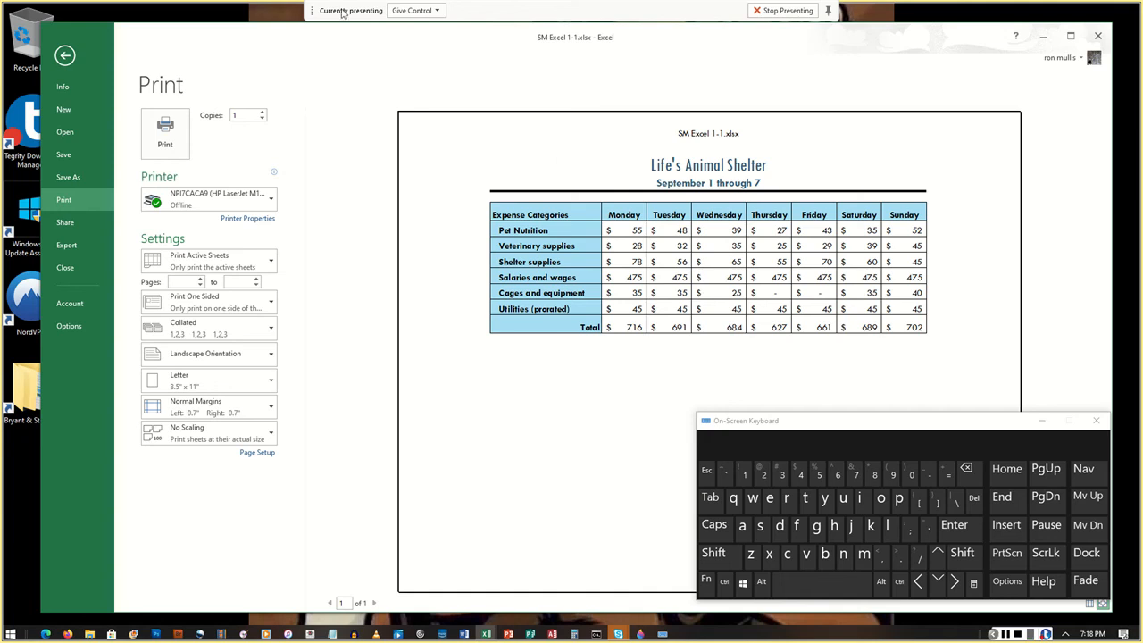
left_click(71, 58)
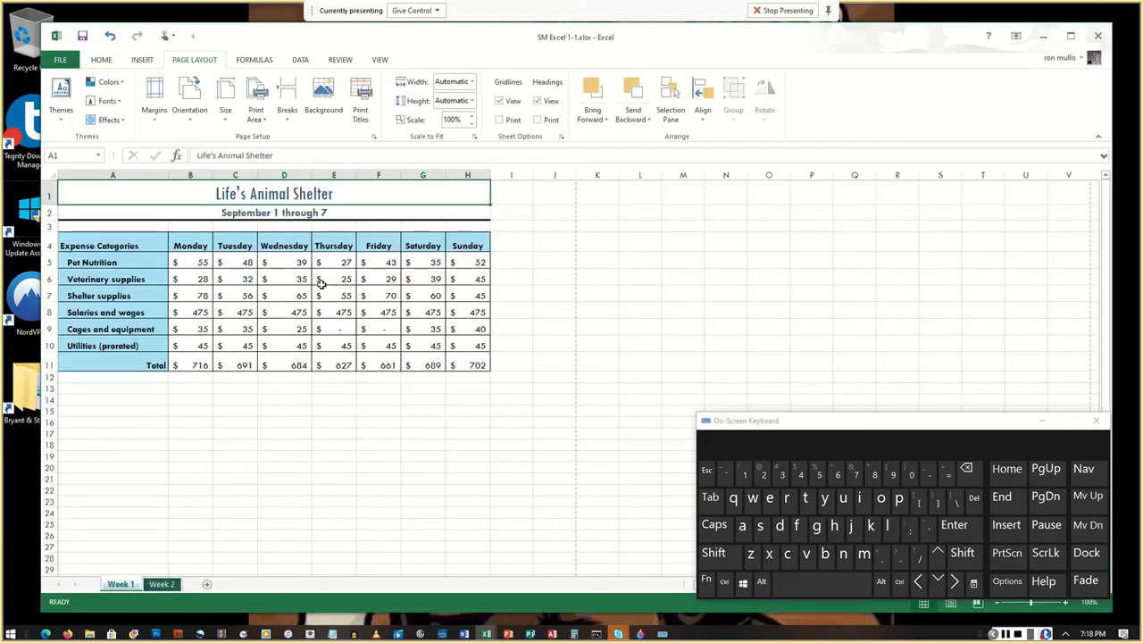
Select cell B5 on the Week 1 sheet and zoom the worksheet in to 150%, moving the on-screen keyboard clear of the table.
left_click(201, 262)
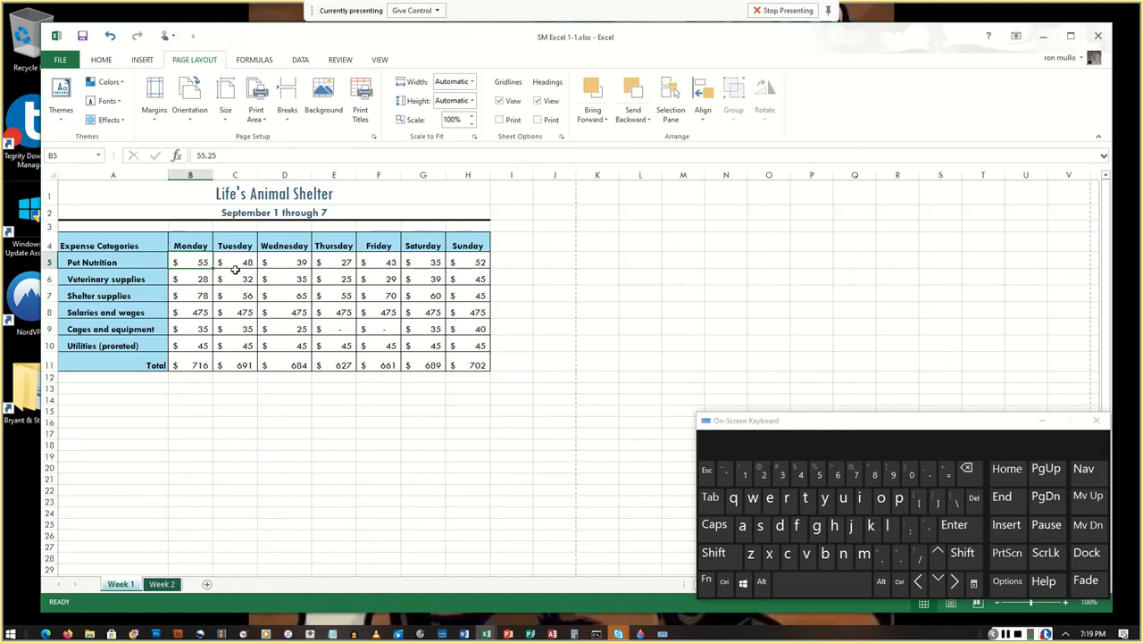
left_click_drag(848, 419, 841, 327)
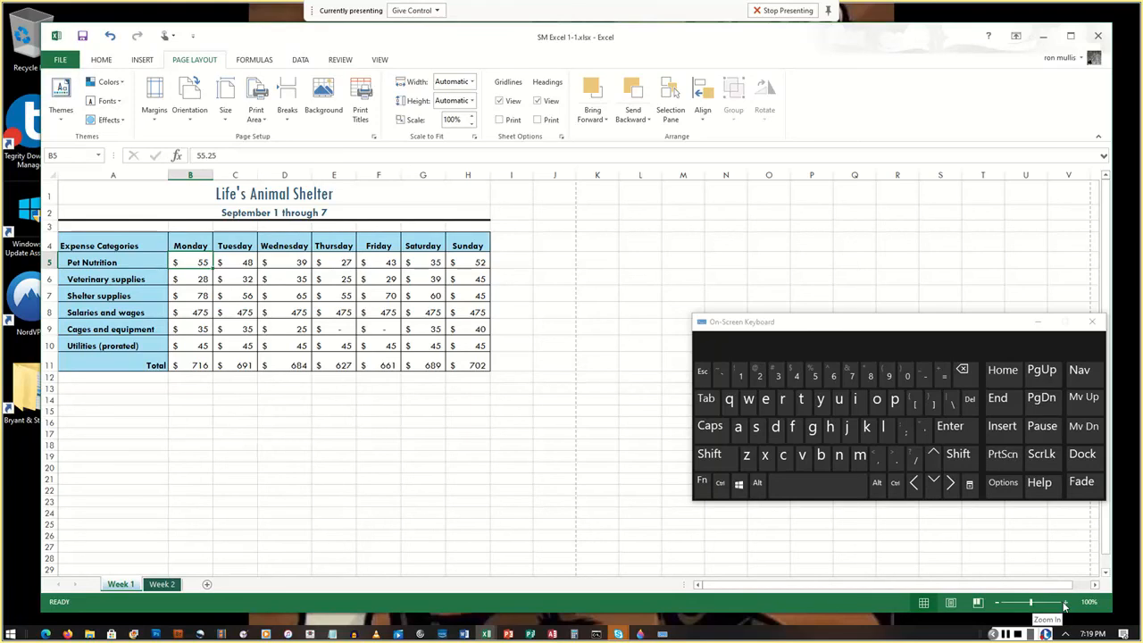
left_click(1064, 605)
left_click(1063, 606)
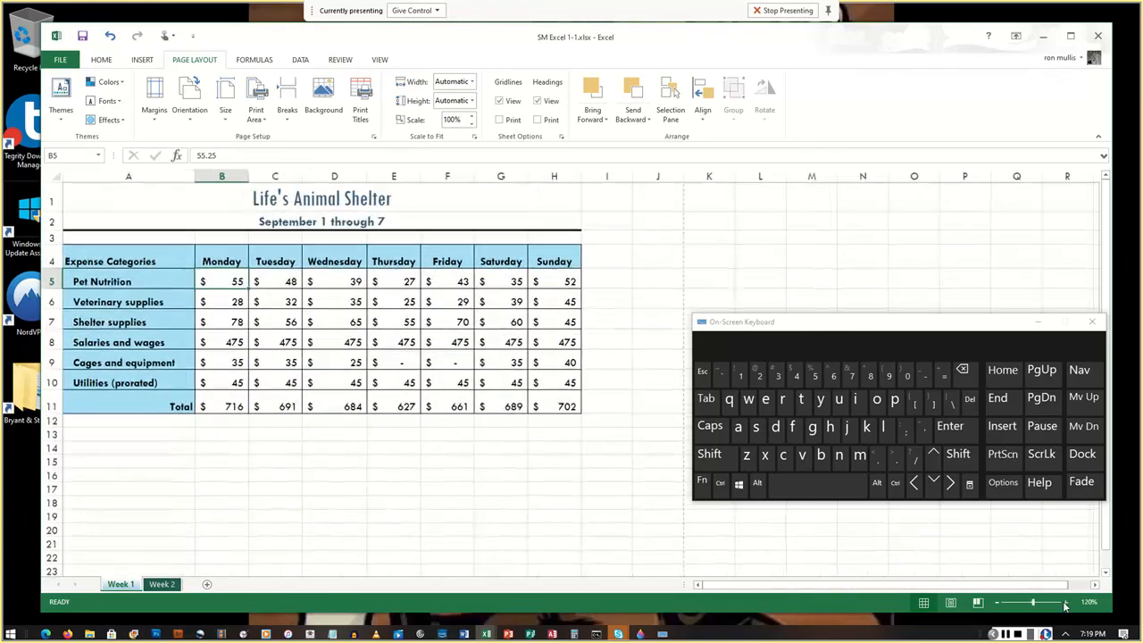
left_click(1063, 606)
left_click(1063, 606)
left_click(1064, 606)
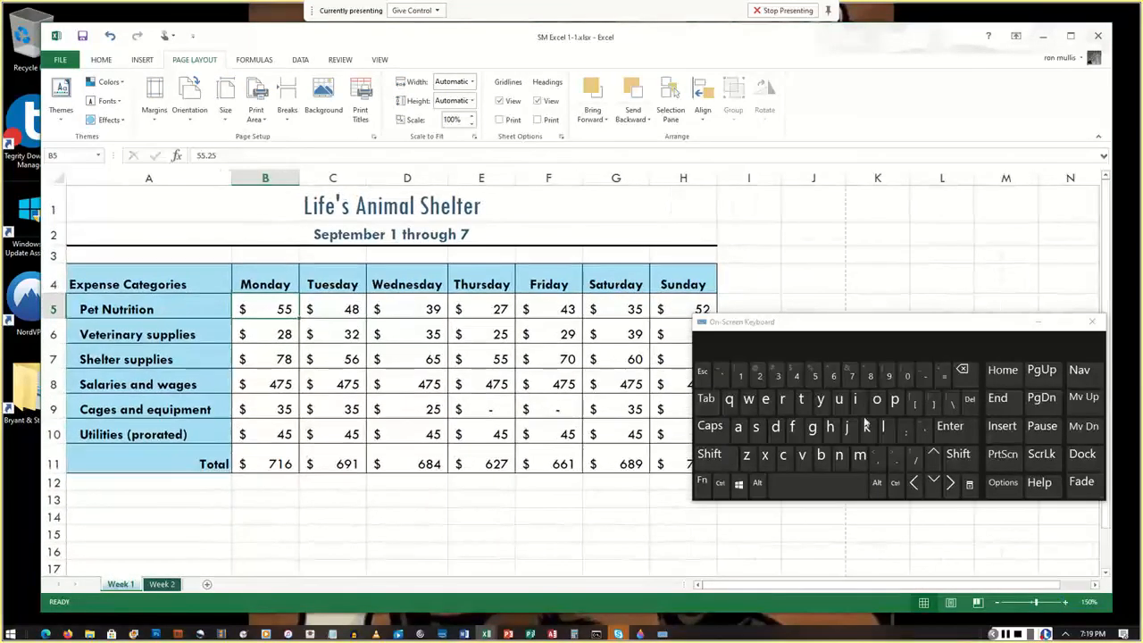
mouse_move(876, 320)
left_mouse_down()
mouse_move(888, 292)
mouse_move(888, 366)
mouse_move(889, 334)
left_mouse_up()
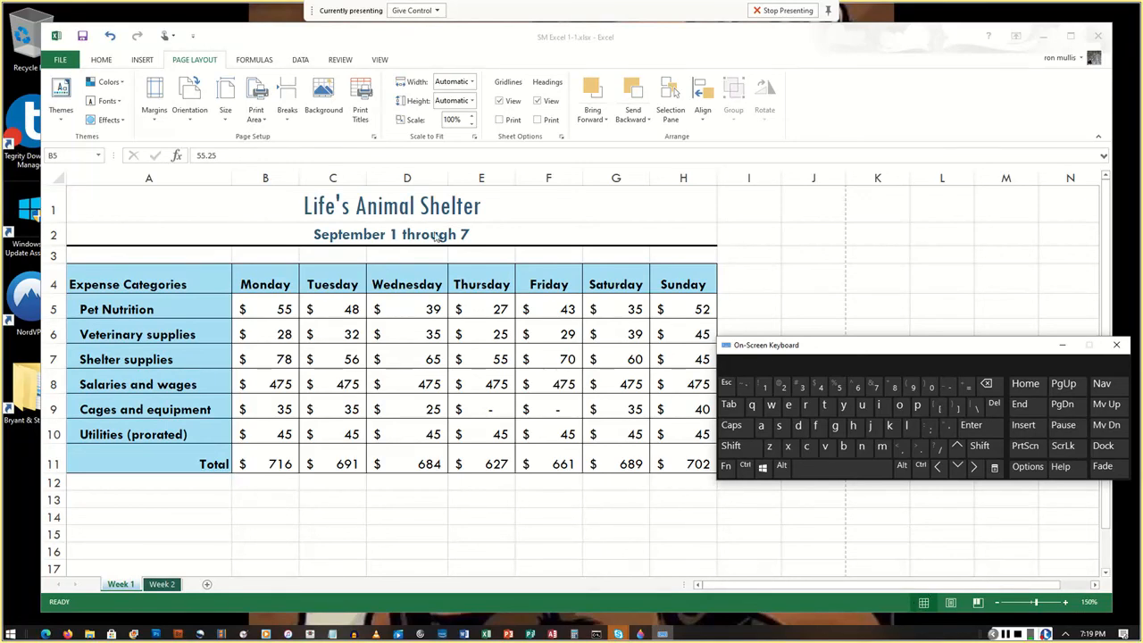
Freeze the panes at cell B5 to lock rows 1 to 4 and column A of the Week 1 sheet.
left_click(379, 60)
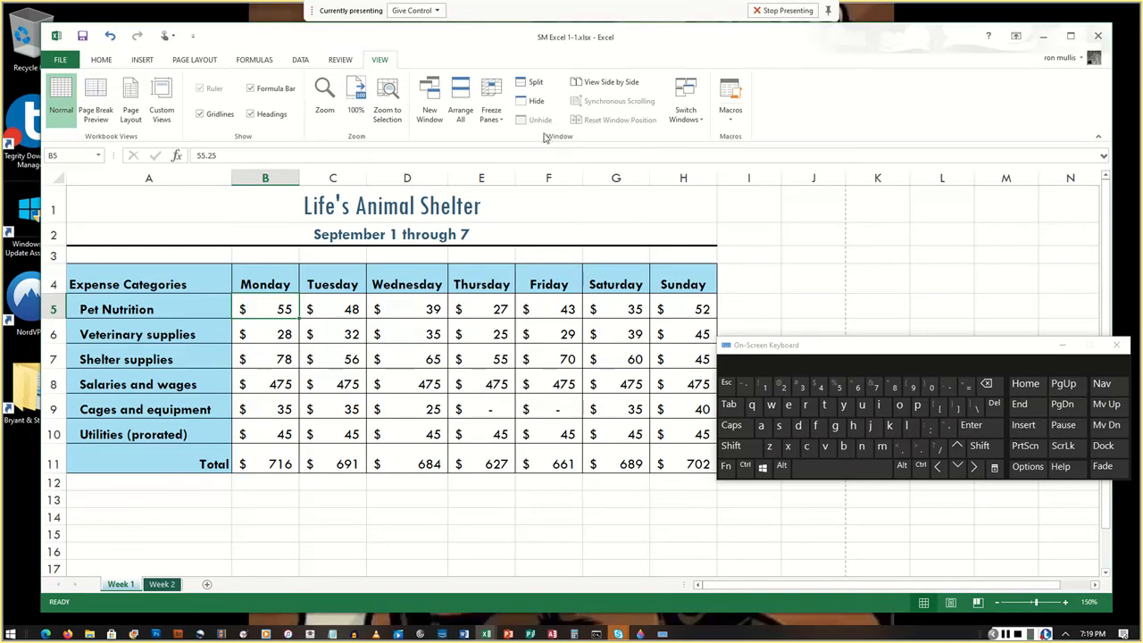
left_click(499, 116)
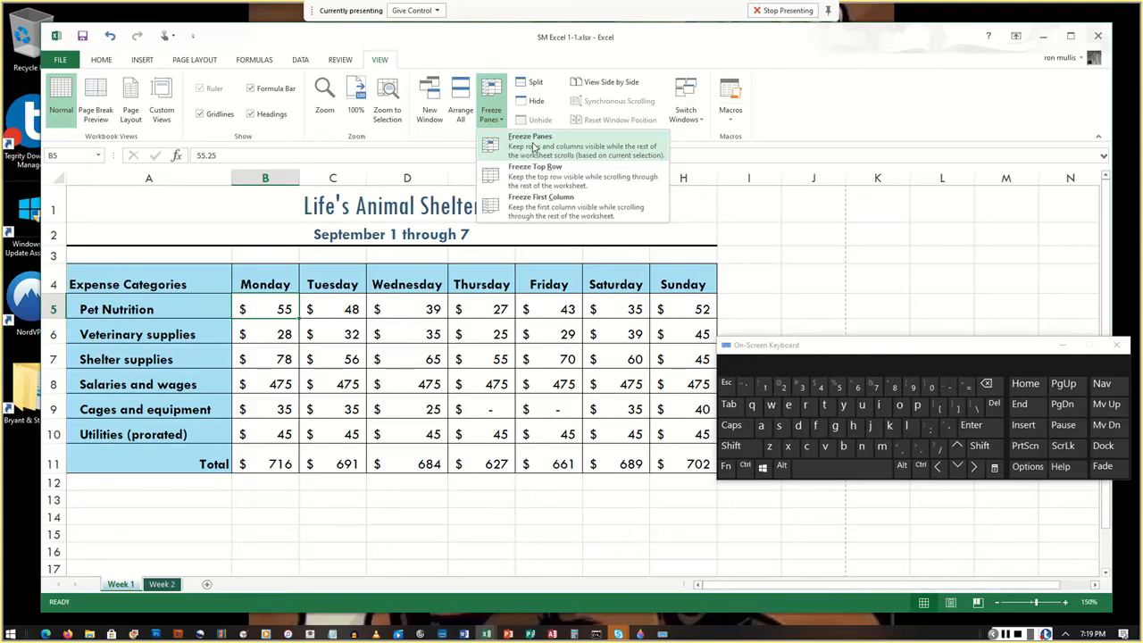
left_click(534, 147)
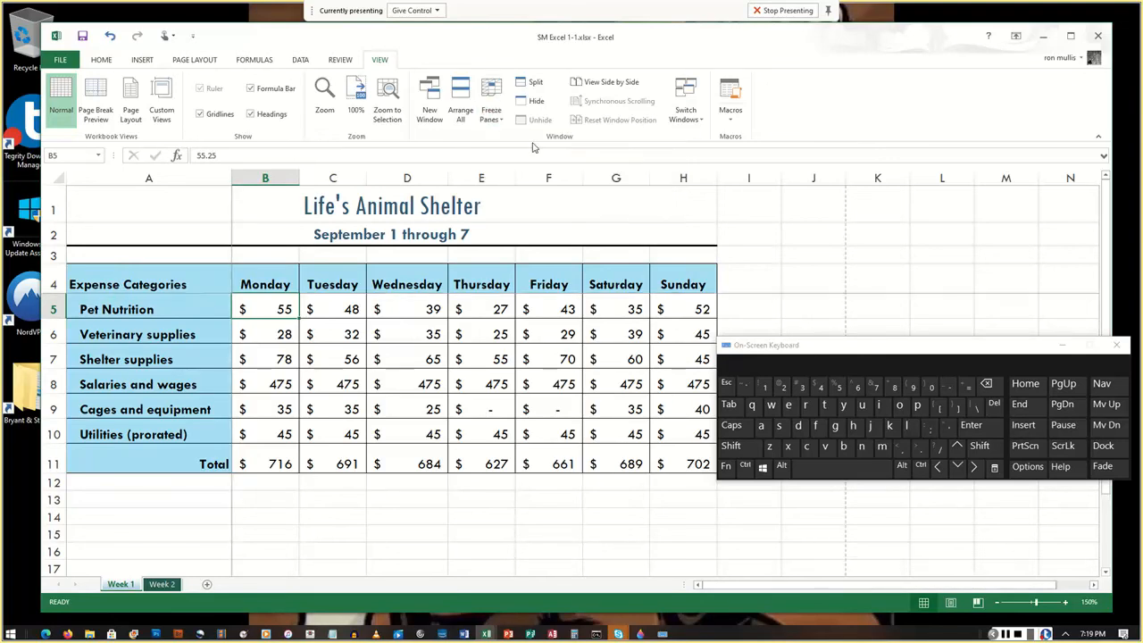
Scroll the Week 1 sheet up and down to examine how the frozen heading rows behave, keeping the zoom at 150%.
scroll(240, 382, "down", 4)
scroll(239, 383, "up", 4)
scroll(241, 382, "down", 7)
scroll(243, 382, "up", 7)
scroll(247, 378, "down", 6)
scroll(247, 379, "up", 6)
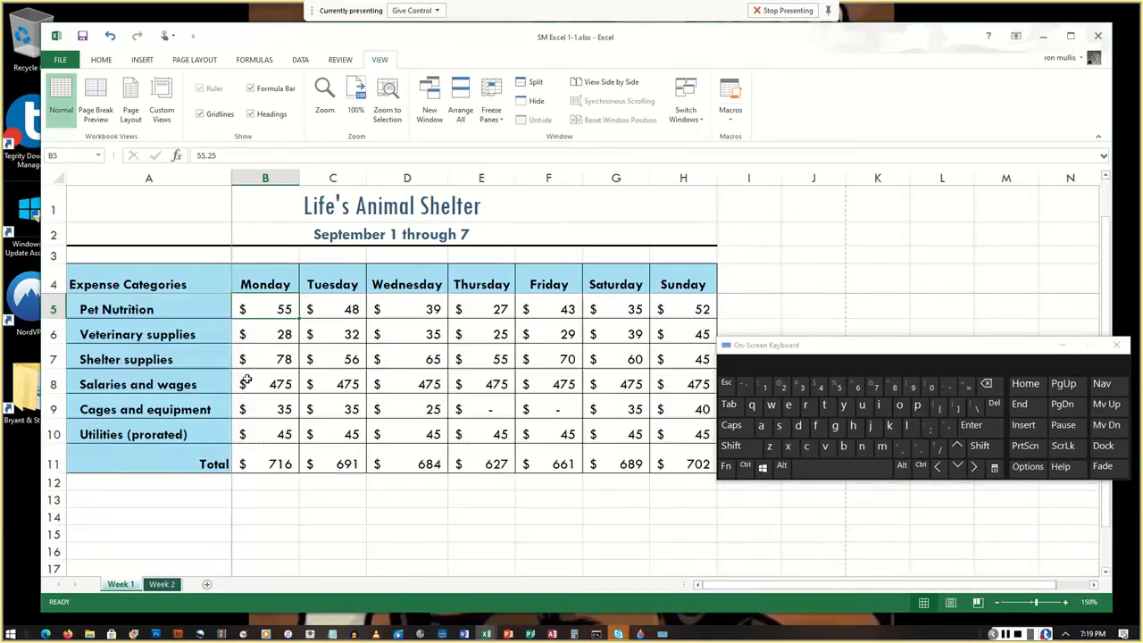
scroll(250, 379, "down", 6)
scroll(251, 380, "up", 6)
scroll(251, 379, "down", 3)
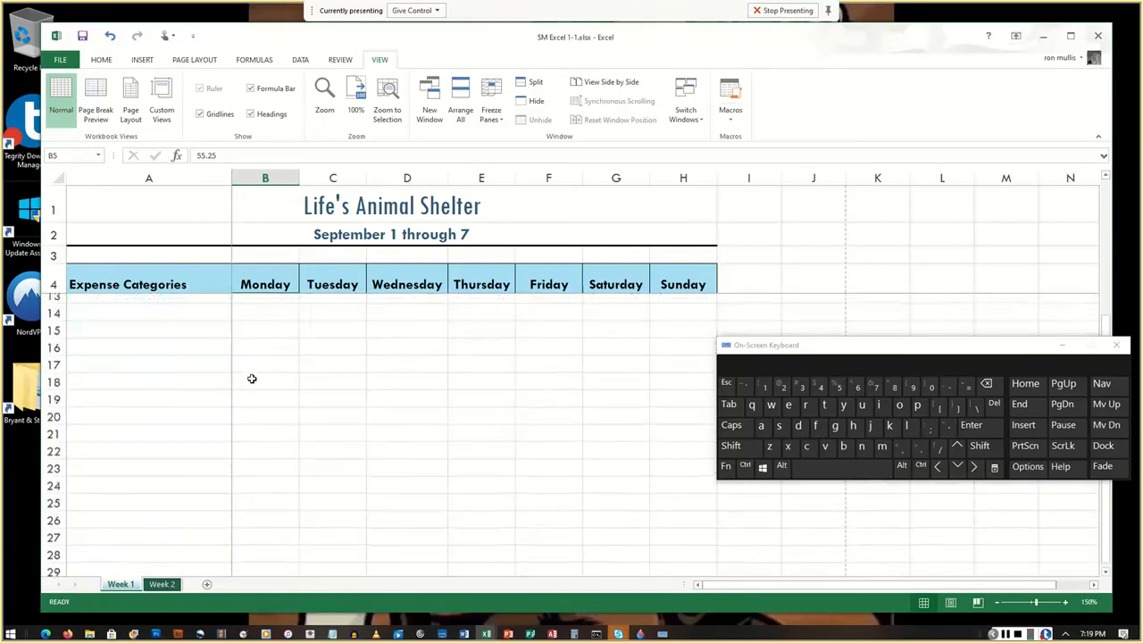
scroll(252, 380, "up", 3)
scroll(253, 379, "down", 3)
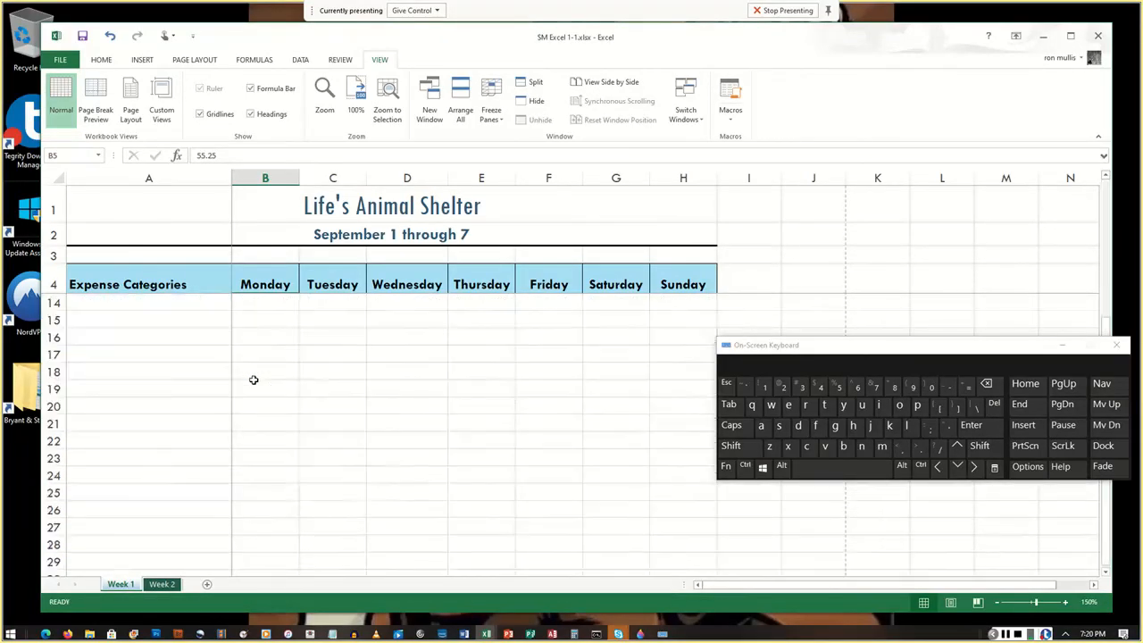
scroll(254, 380, "up", 3)
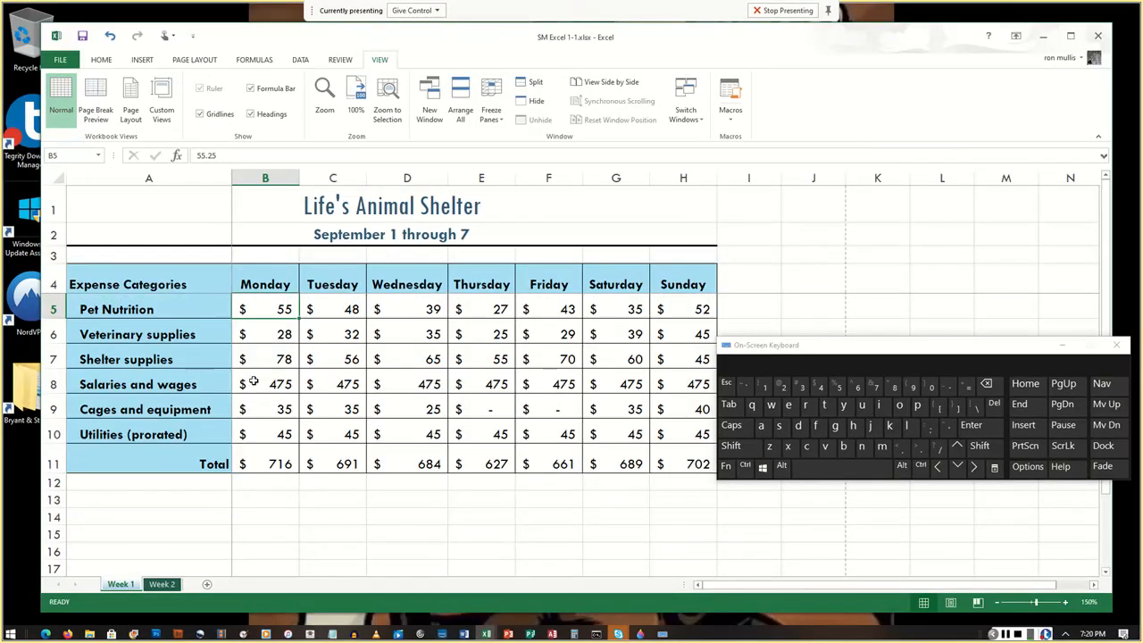
scroll(254, 382, "down", 1)
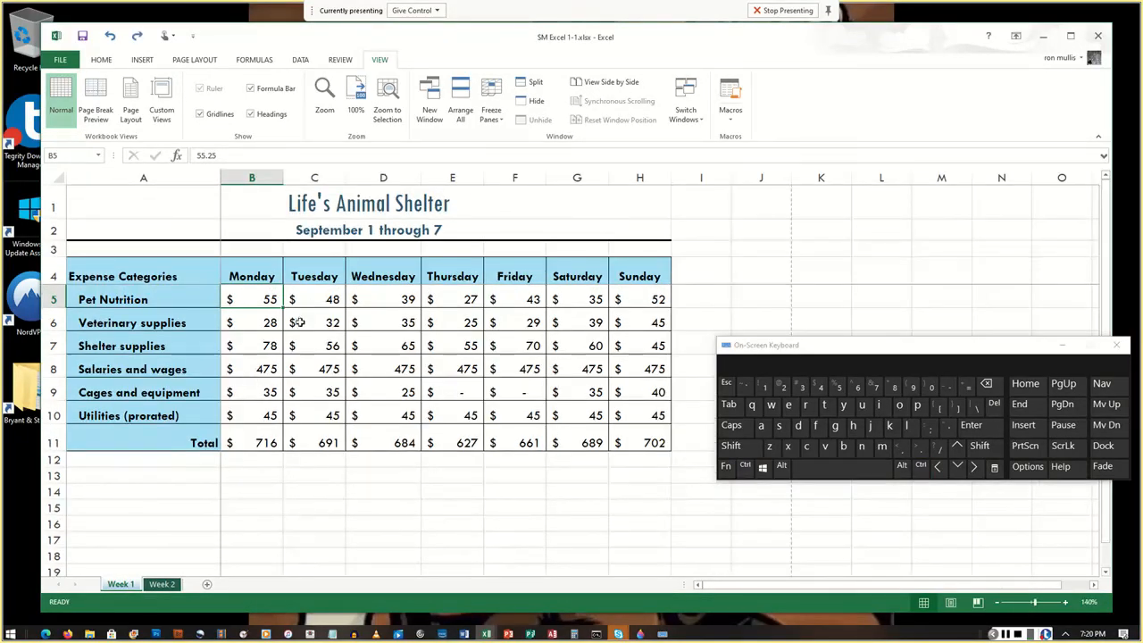
left_click(1071, 603)
scroll(186, 300, "down", 2)
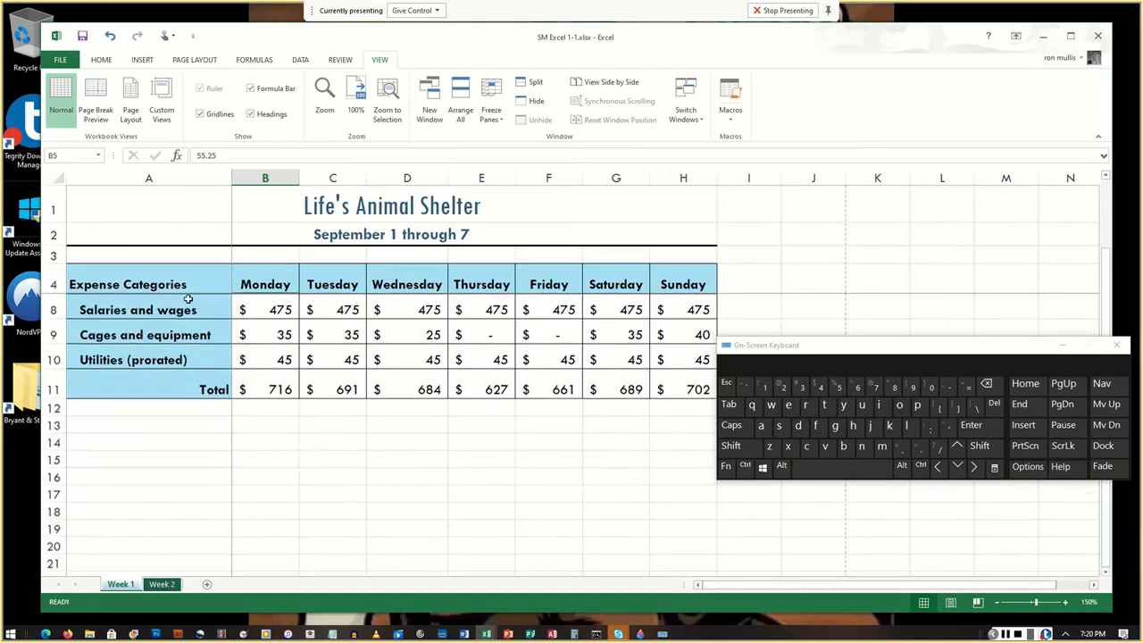
scroll(186, 298, "up", 2)
scroll(193, 299, "down", 5)
scroll(193, 300, "up", 5)
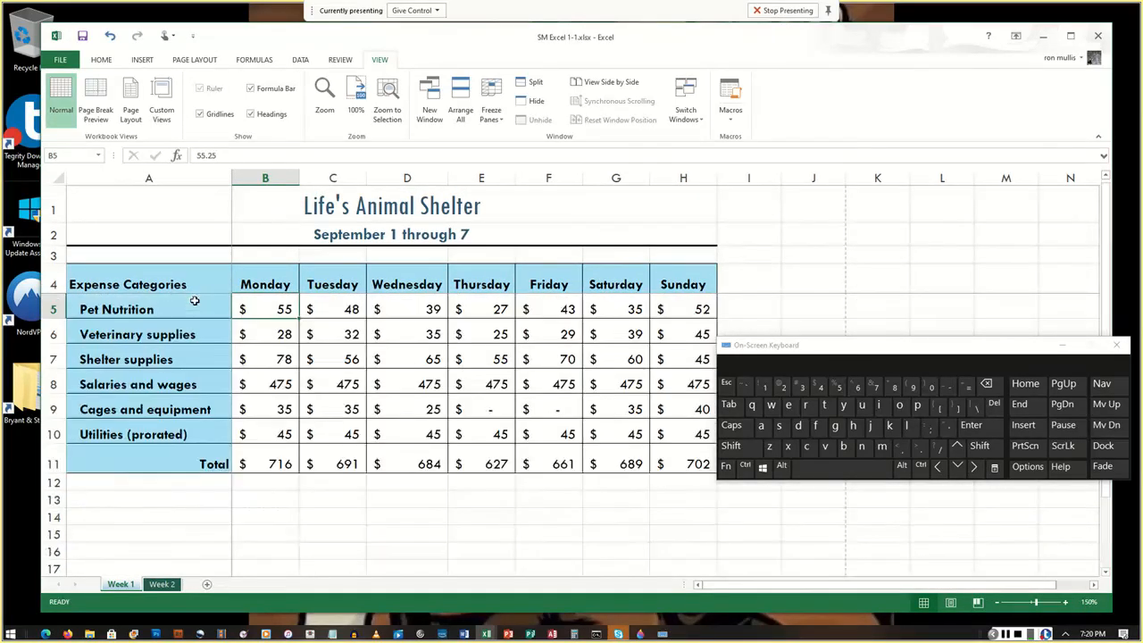
Unfreeze the panes on the Week 1 sheet and scroll down to check that all rows move.
left_click(191, 286)
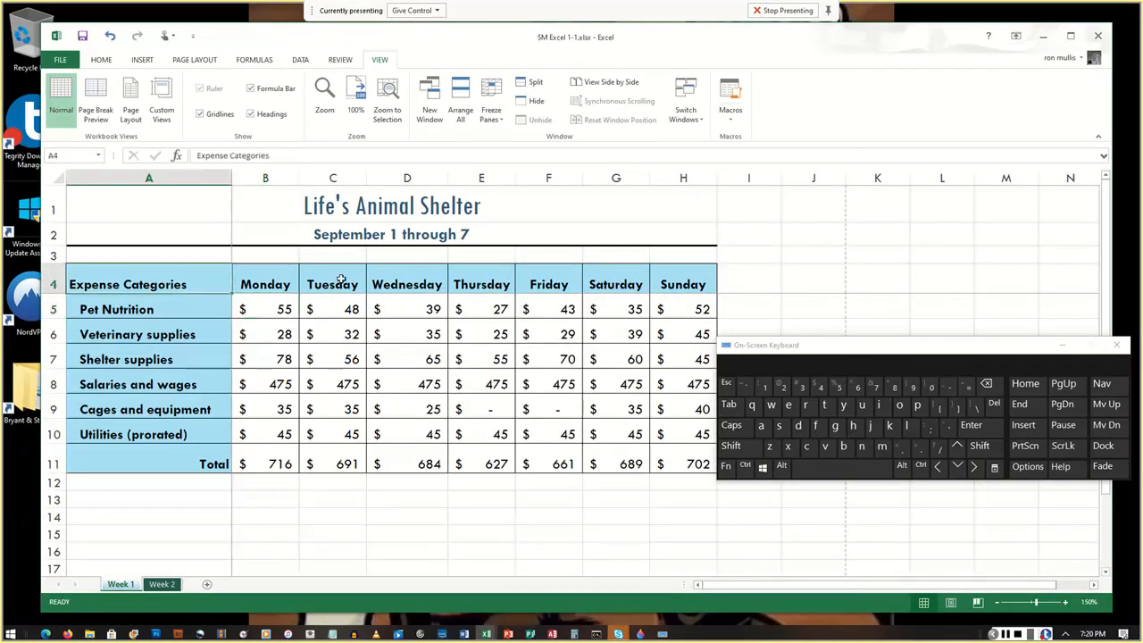
left_click(492, 105)
scroll(277, 407, "down", 7)
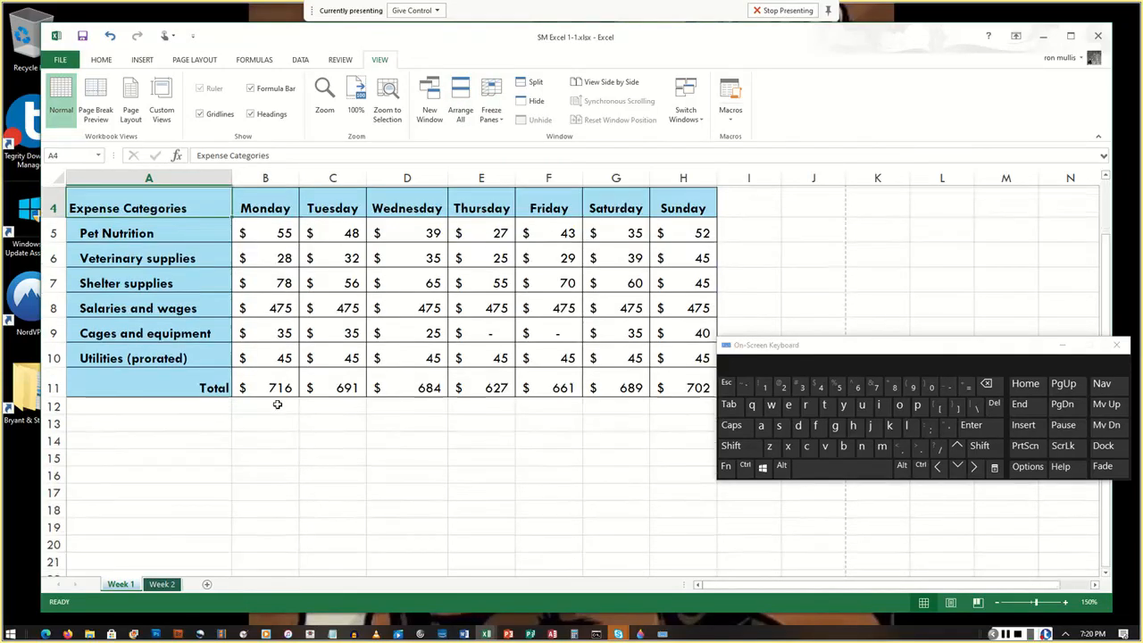
Scroll the Week 1 sheet down and back up to examine how the heading rows move without frozen panes.
scroll(280, 403, "up", 7)
scroll(280, 402, "down", 7)
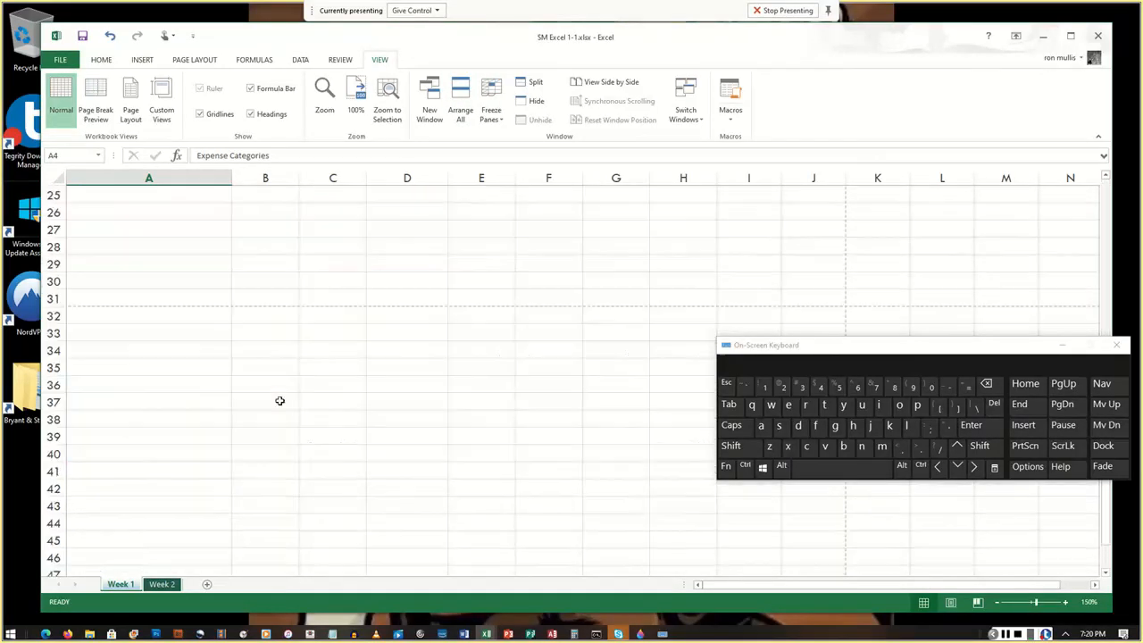
scroll(280, 402, "up", 7)
scroll(280, 402, "down", 7)
scroll(280, 400, "up", 7)
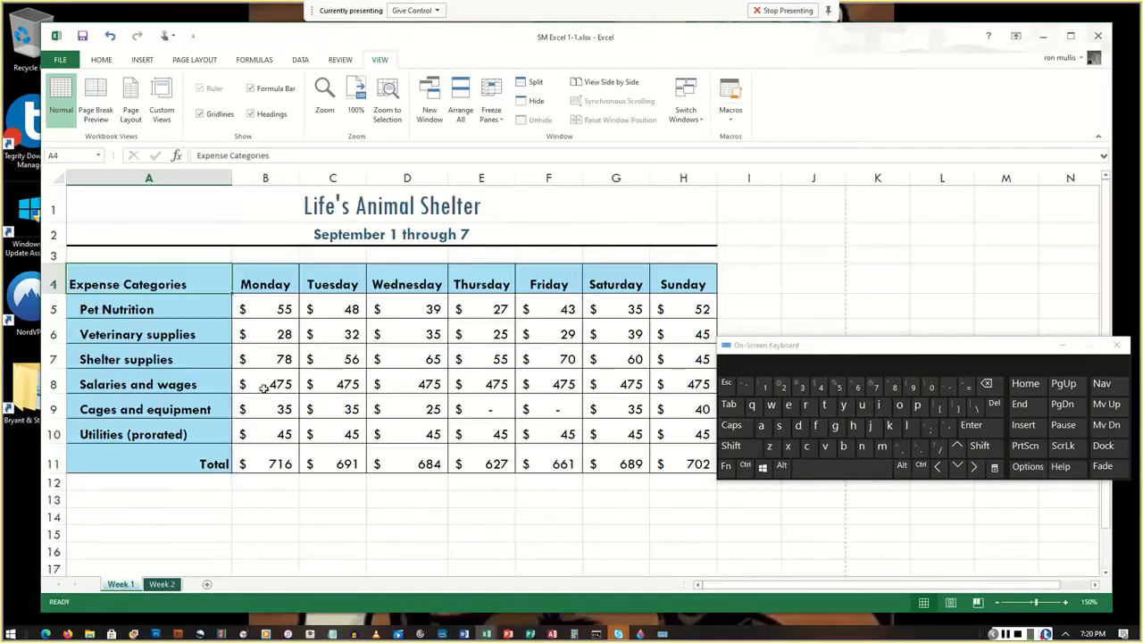
scroll(286, 353, "down", 7)
scroll(289, 354, "up", 7)
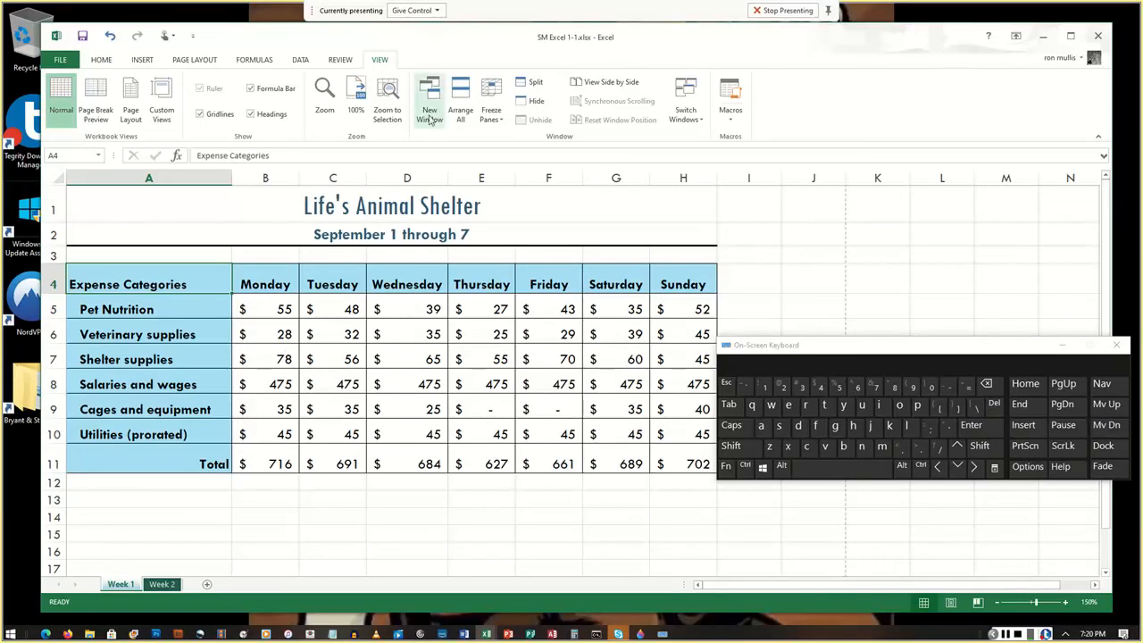
Freeze the panes at cell A4 to lock rows 1 to 3 and scroll through the rows to check the effect.
left_click(489, 122)
left_click(510, 150)
scroll(224, 372, "down", 2)
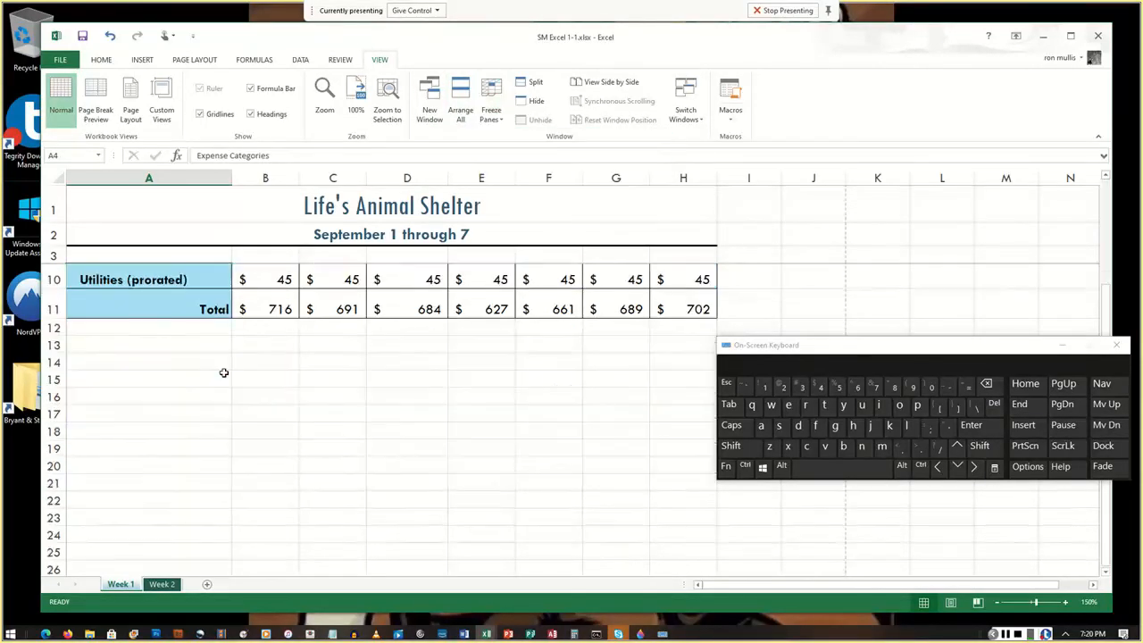
scroll(224, 372, "up", 2)
scroll(224, 372, "down", 4)
scroll(224, 373, "up", 4)
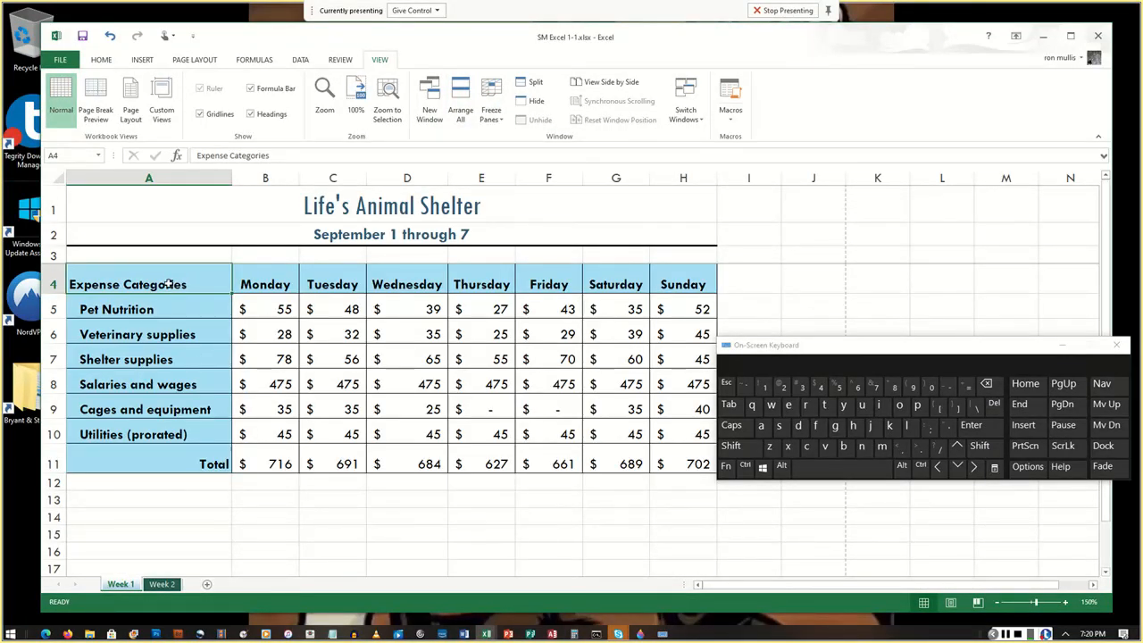
Unfreeze the panes and freeze them at cell B4 to lock rows 1 to 3 and column A.
left_click(248, 282)
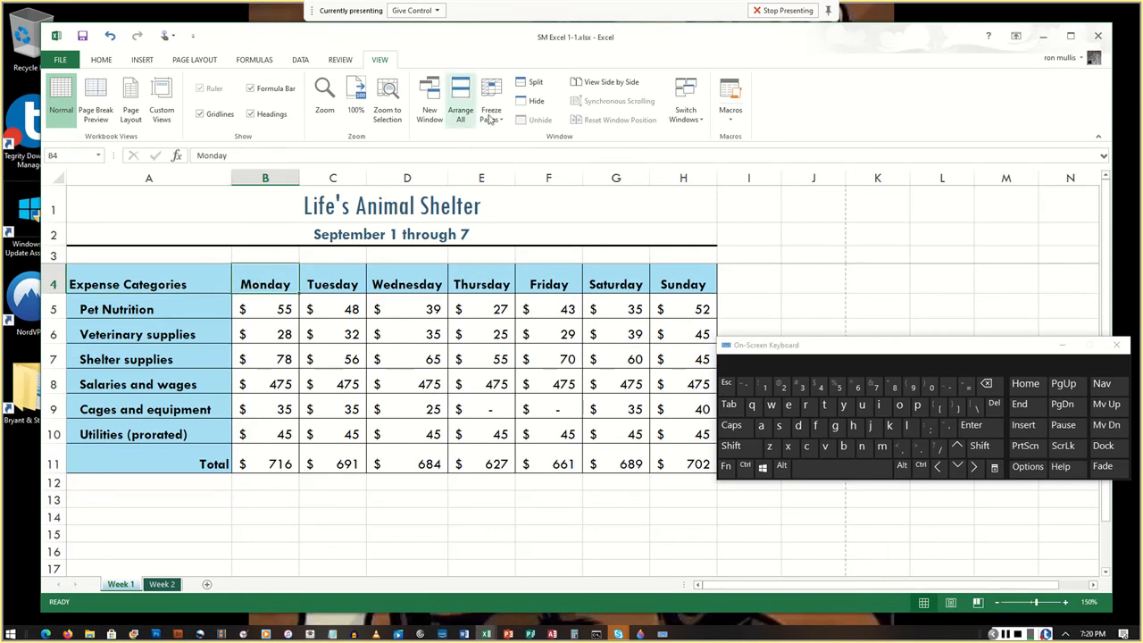
left_click(501, 125)
left_click(511, 143)
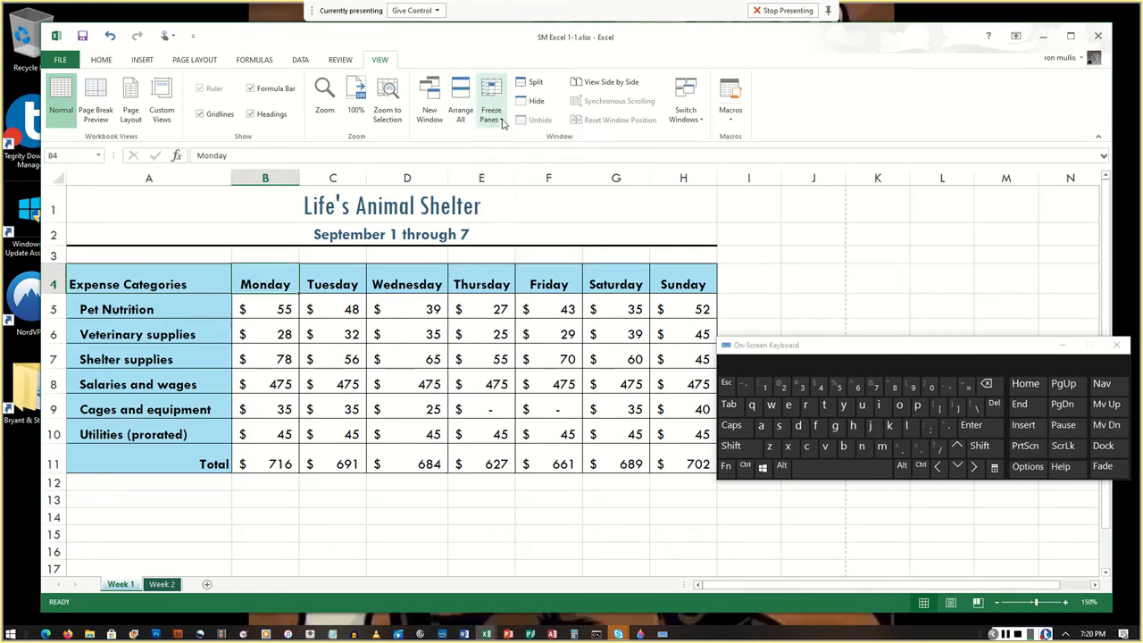
left_click(500, 123)
left_click(522, 153)
scroll(402, 334, "down", 3)
scroll(401, 339, "up", 2)
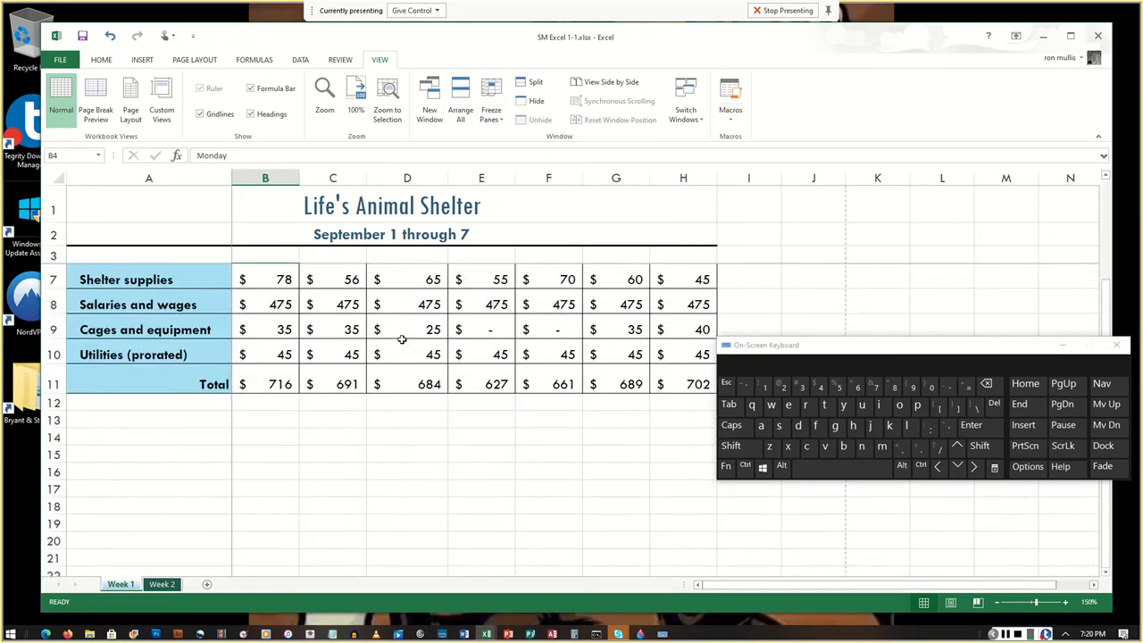
scroll(402, 339, "up", 1)
Replace the current freeze with one at cell B5, locking rows 1 to 4 and column A of the Week 1 sheet.
left_click(157, 287)
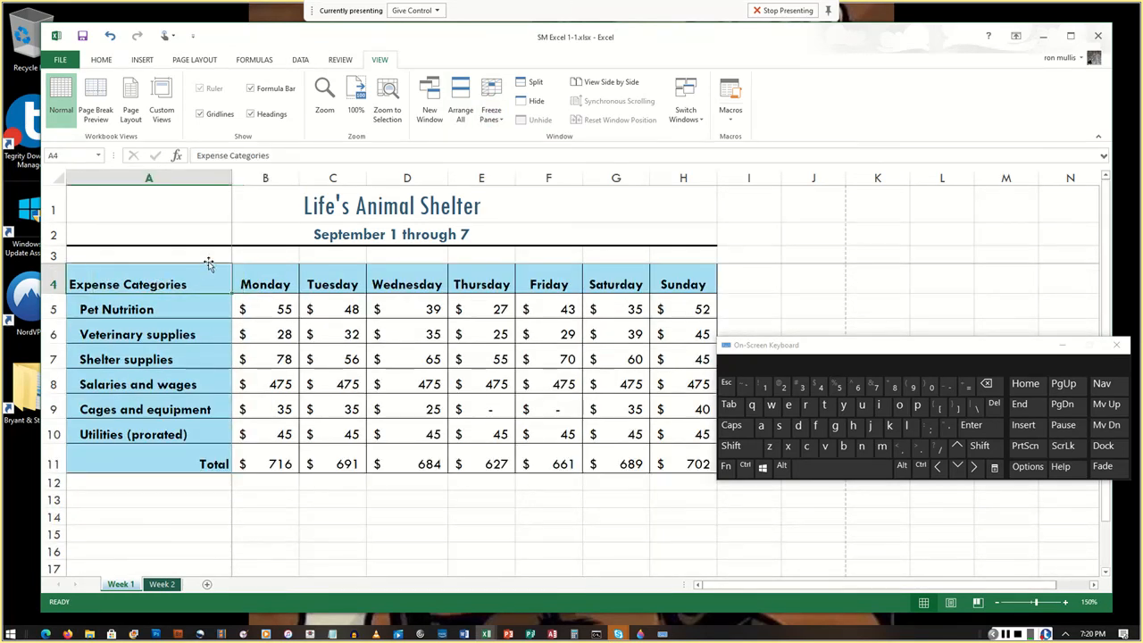
left_click(206, 304)
left_click(287, 311)
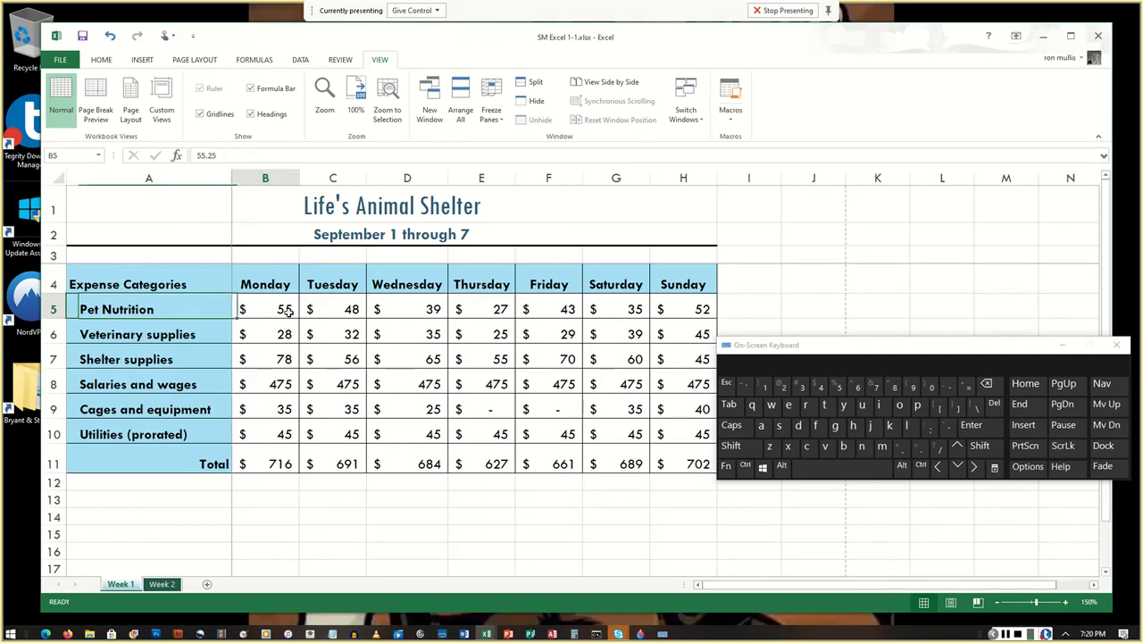
scroll(369, 224, "down", 1)
scroll(384, 196, "up", 1)
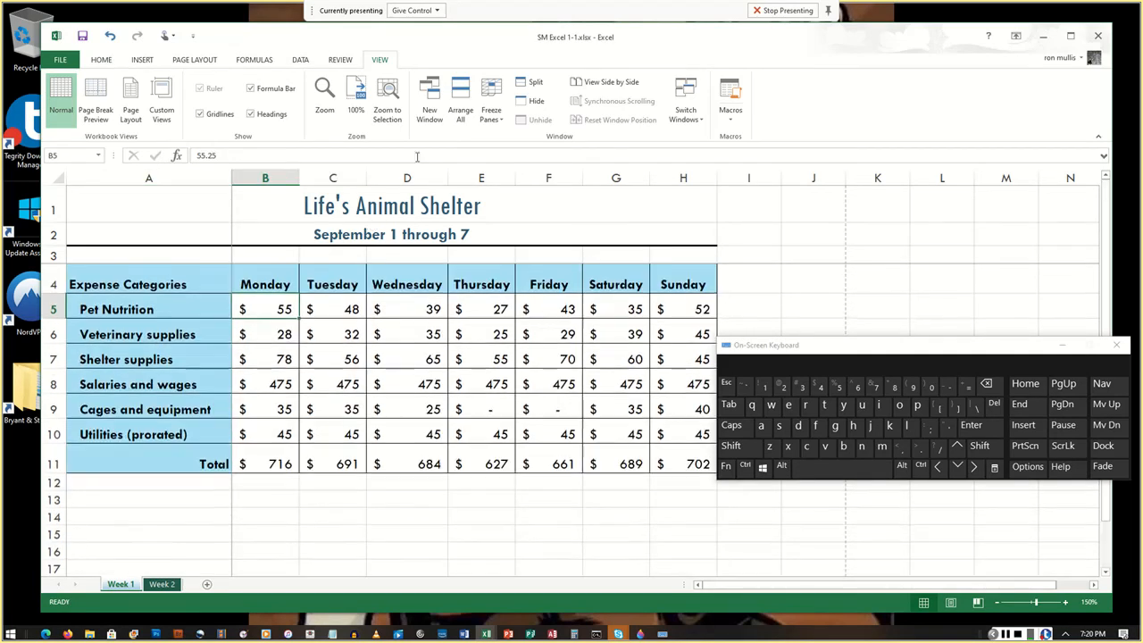
left_click(491, 112)
left_click(506, 145)
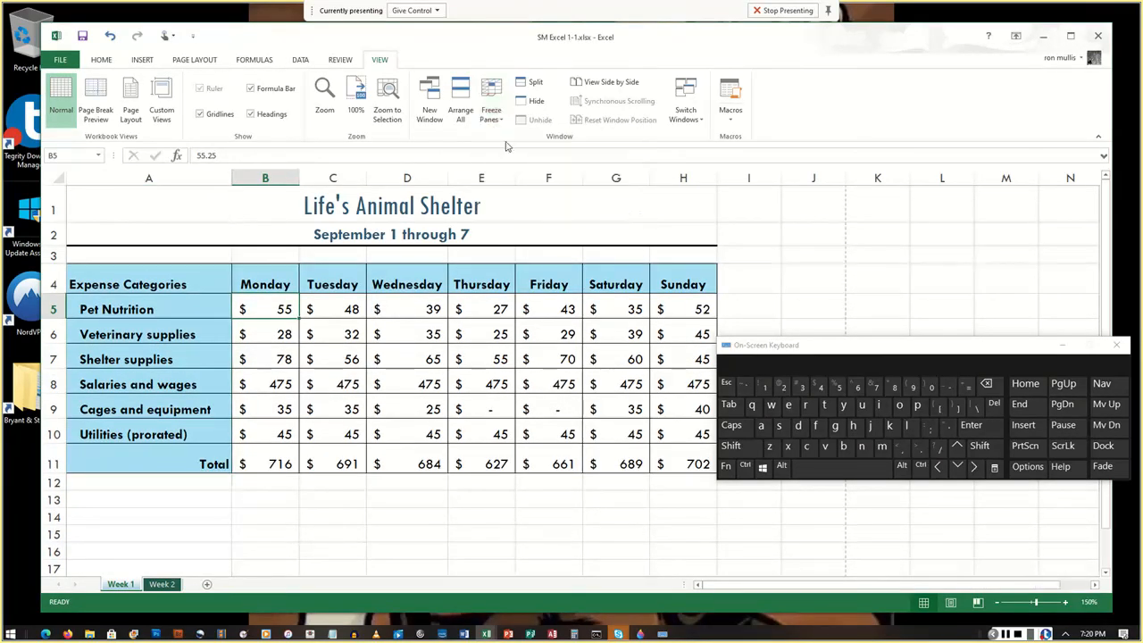
left_click(490, 112)
left_click(510, 147)
scroll(408, 322, "down", 2)
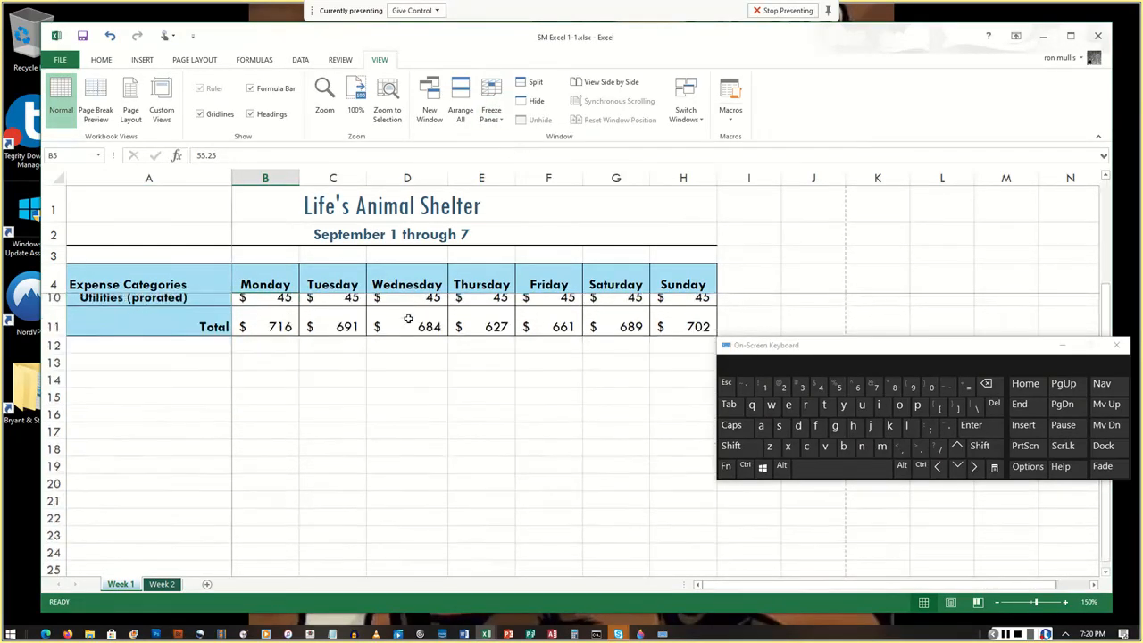
scroll(408, 319, "up", 2)
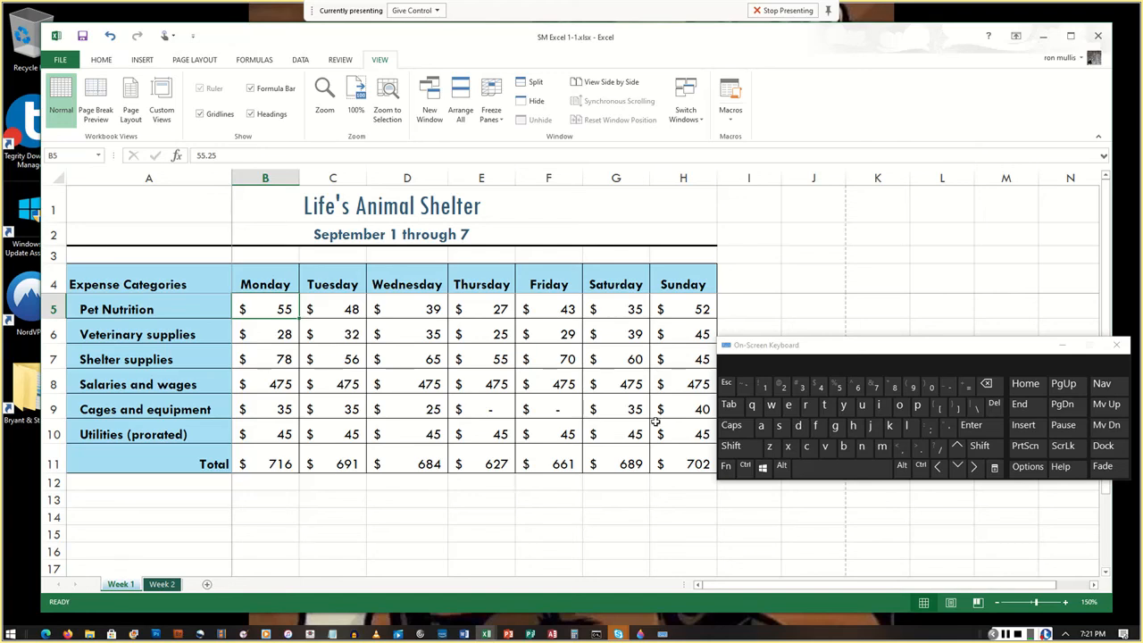
Scroll the Week 1 sheet sideways until column F follows column A to examine the frozen column, and select the title cell A1.
left_click(1005, 635)
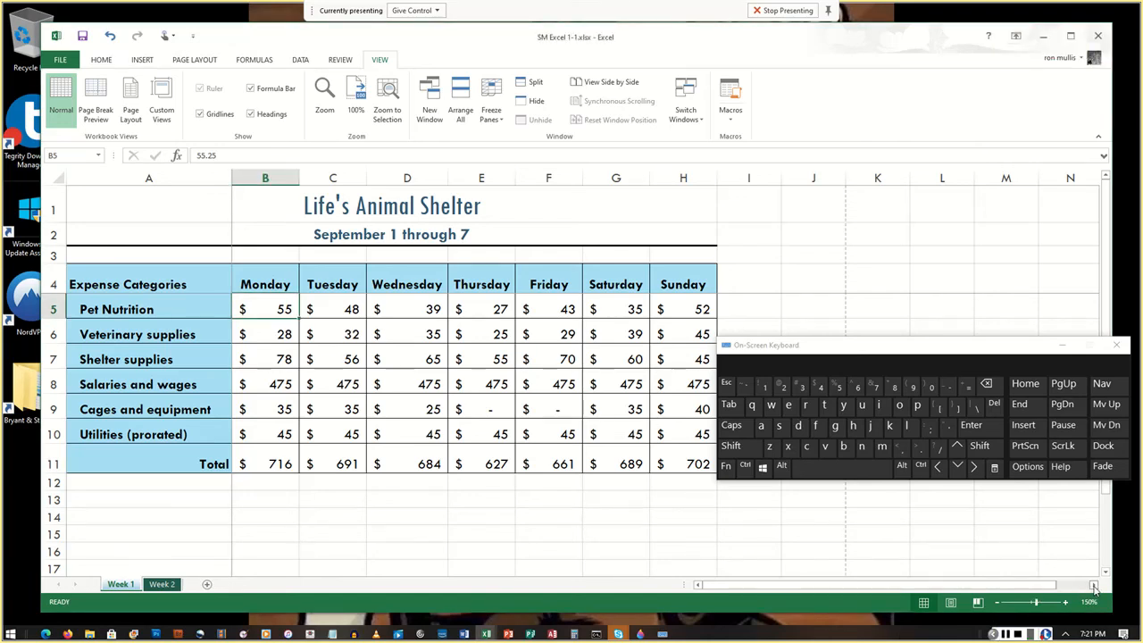
left_click(1095, 586)
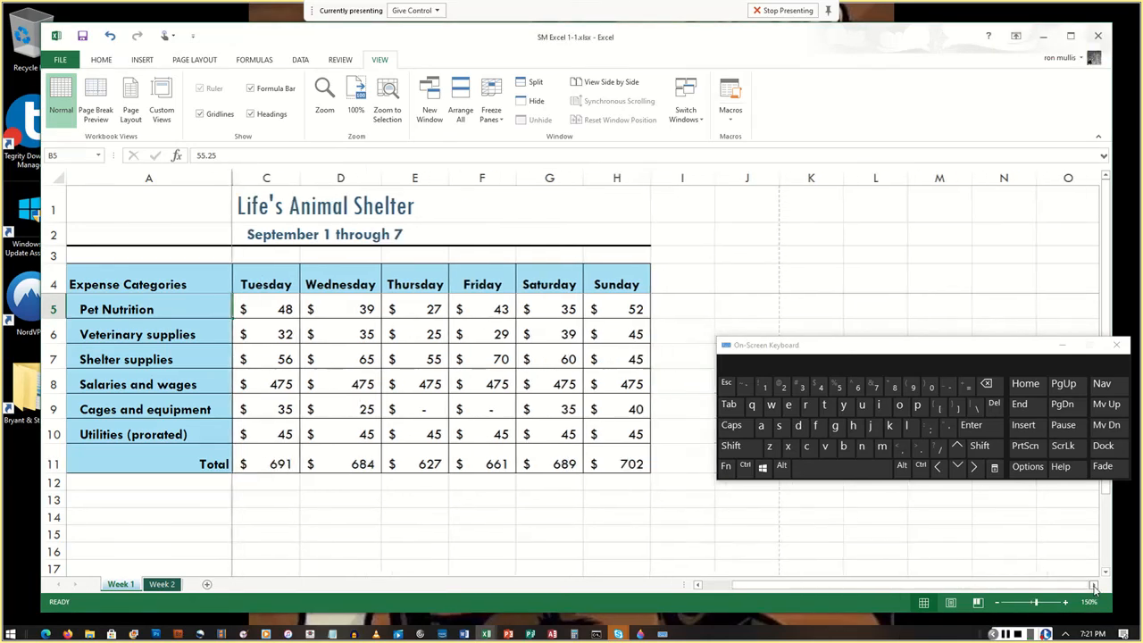
left_click(1095, 586)
left_click(1096, 586)
left_click(1096, 586)
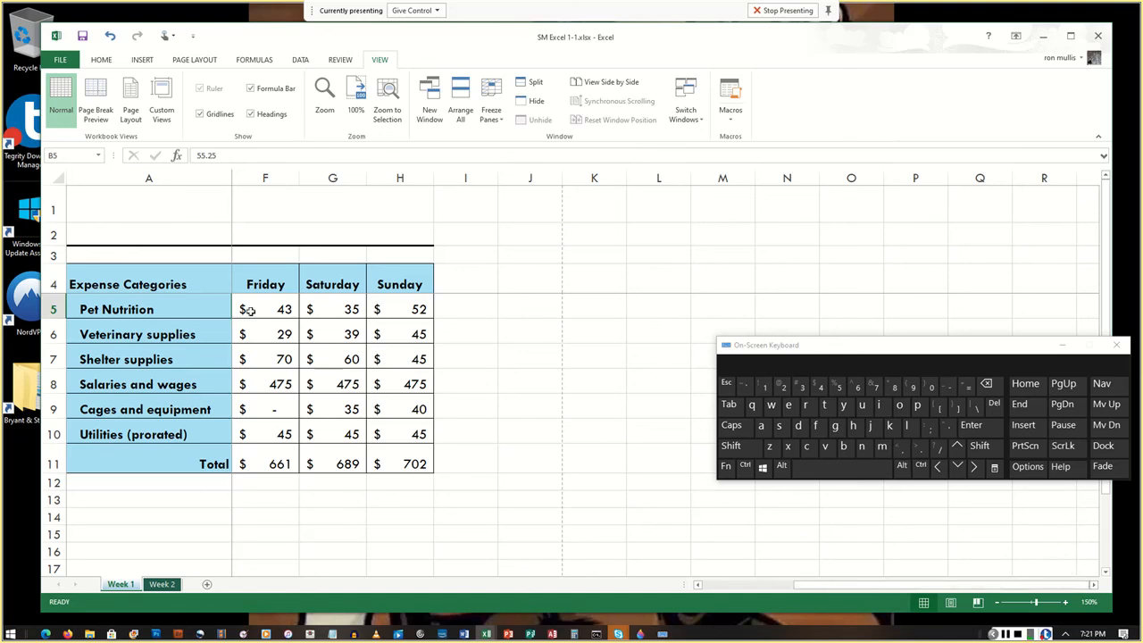
left_click(164, 214)
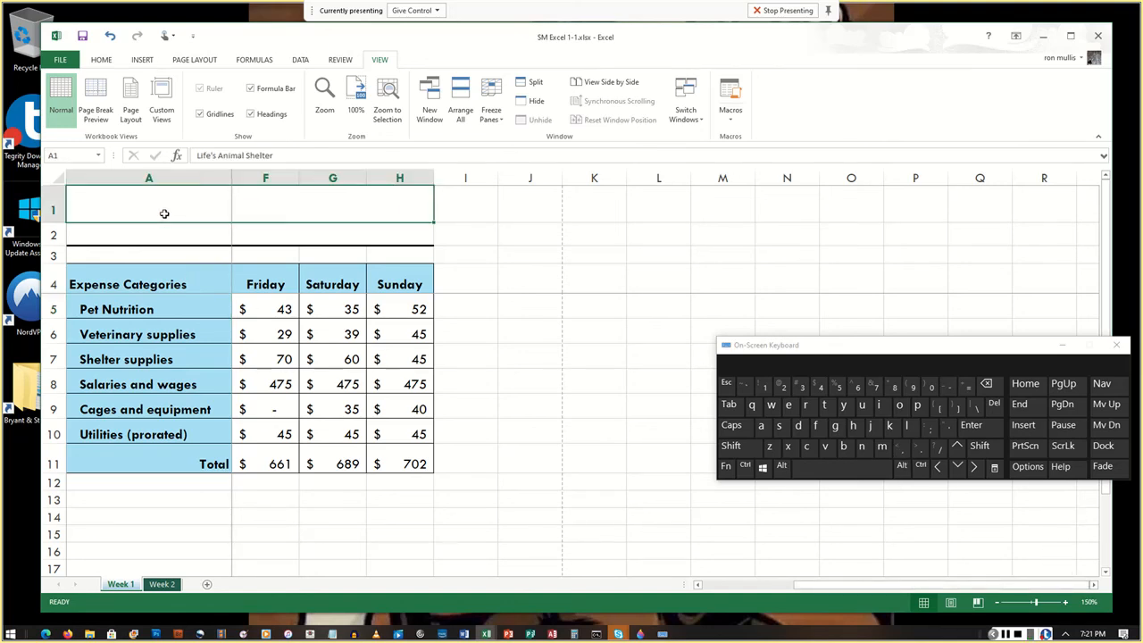